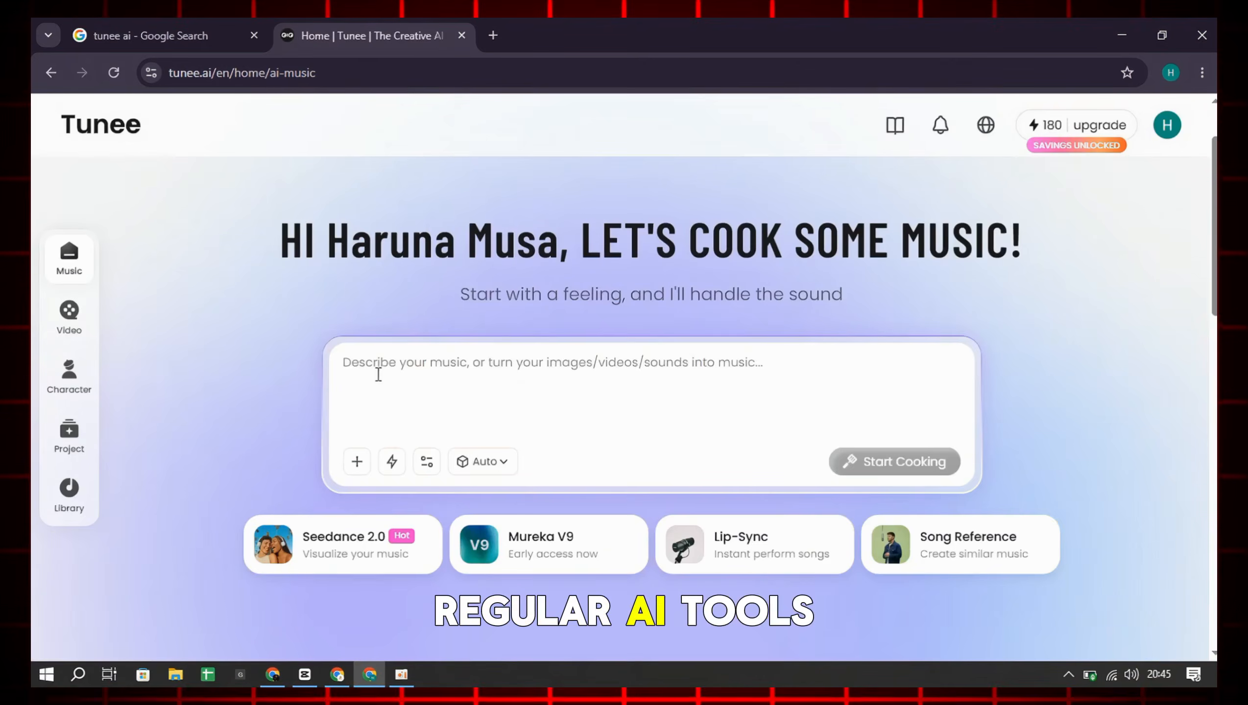
Enter the music description "Create a motivation music" and start generating the song
left_click(376, 371)
type("Creat")
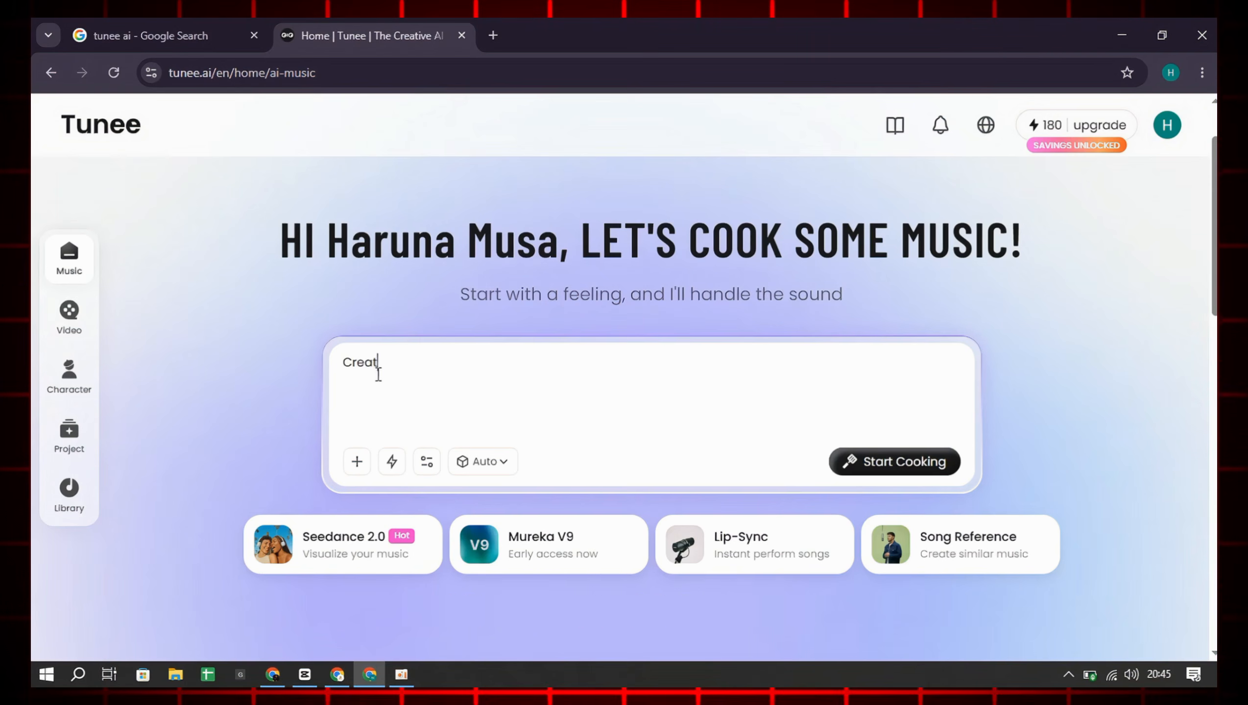
type("e a motiva")
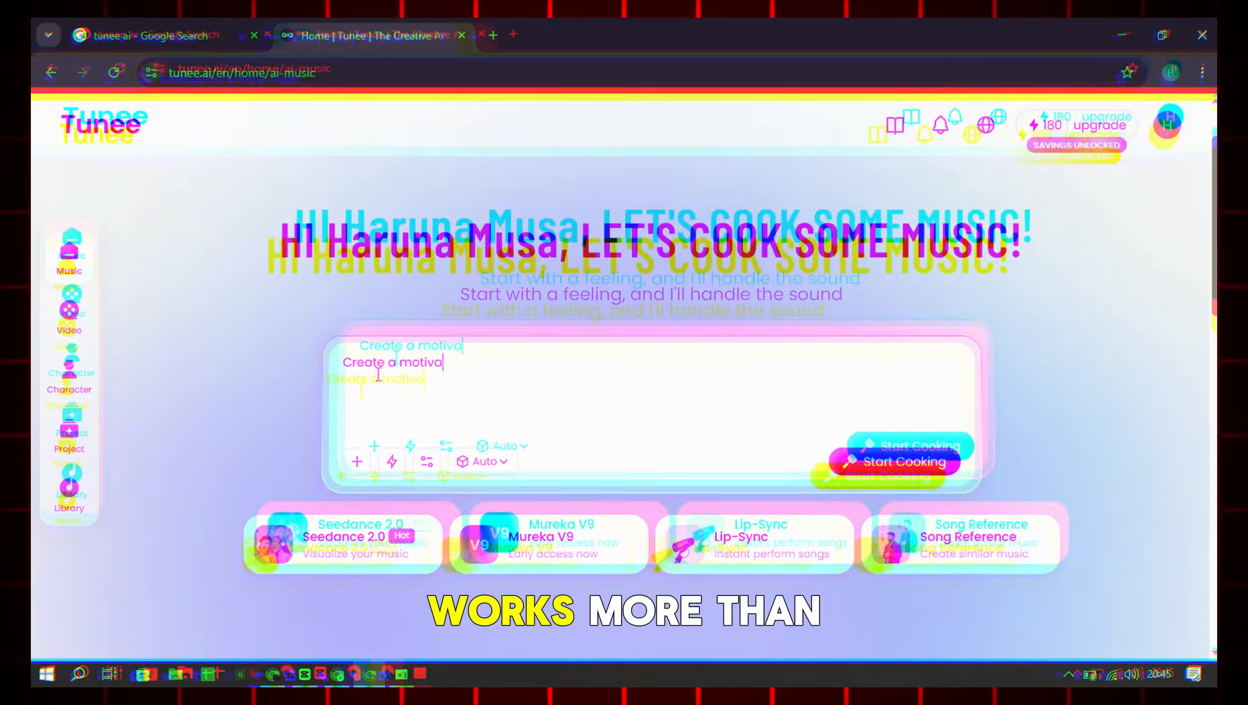
type("tion musics")
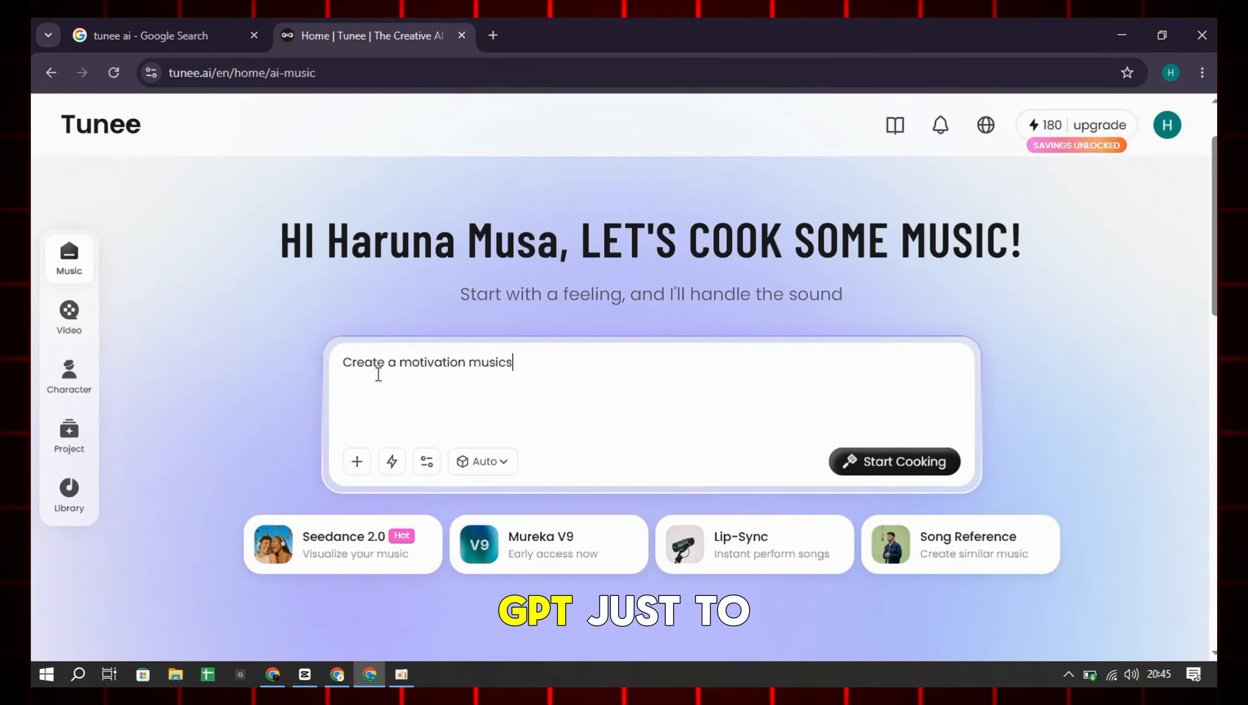
key("BackSpace")
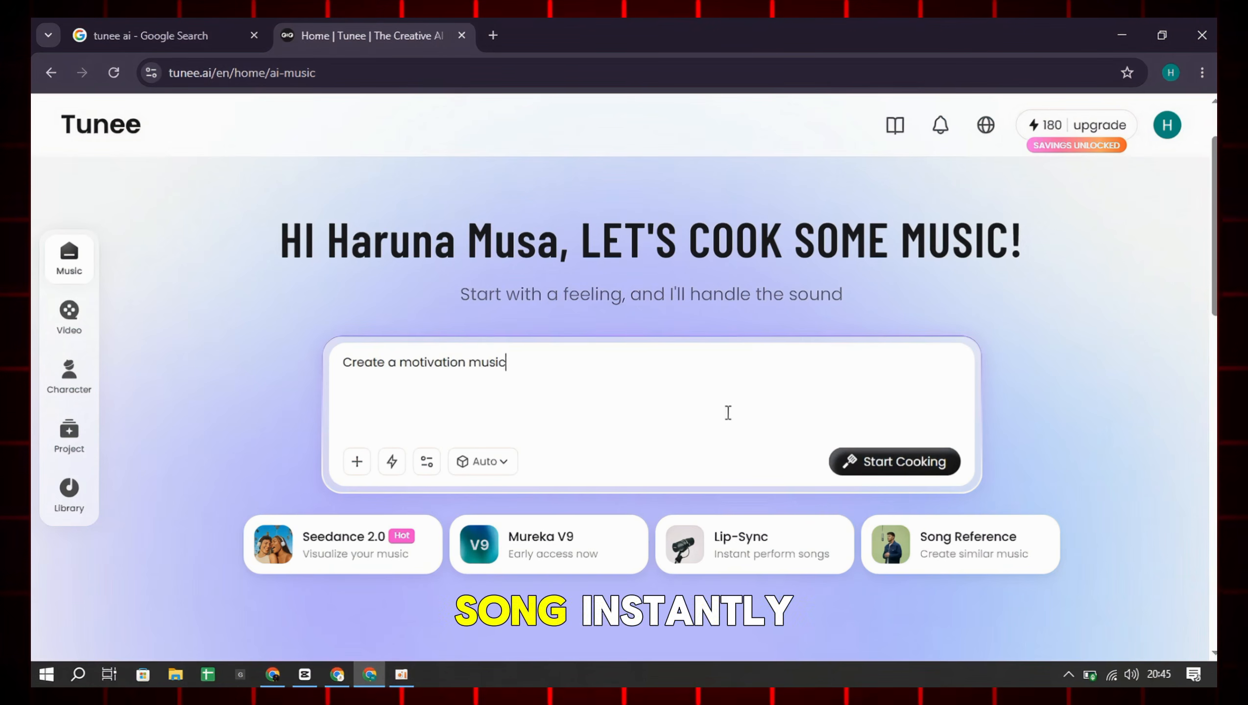
left_click(906, 467)
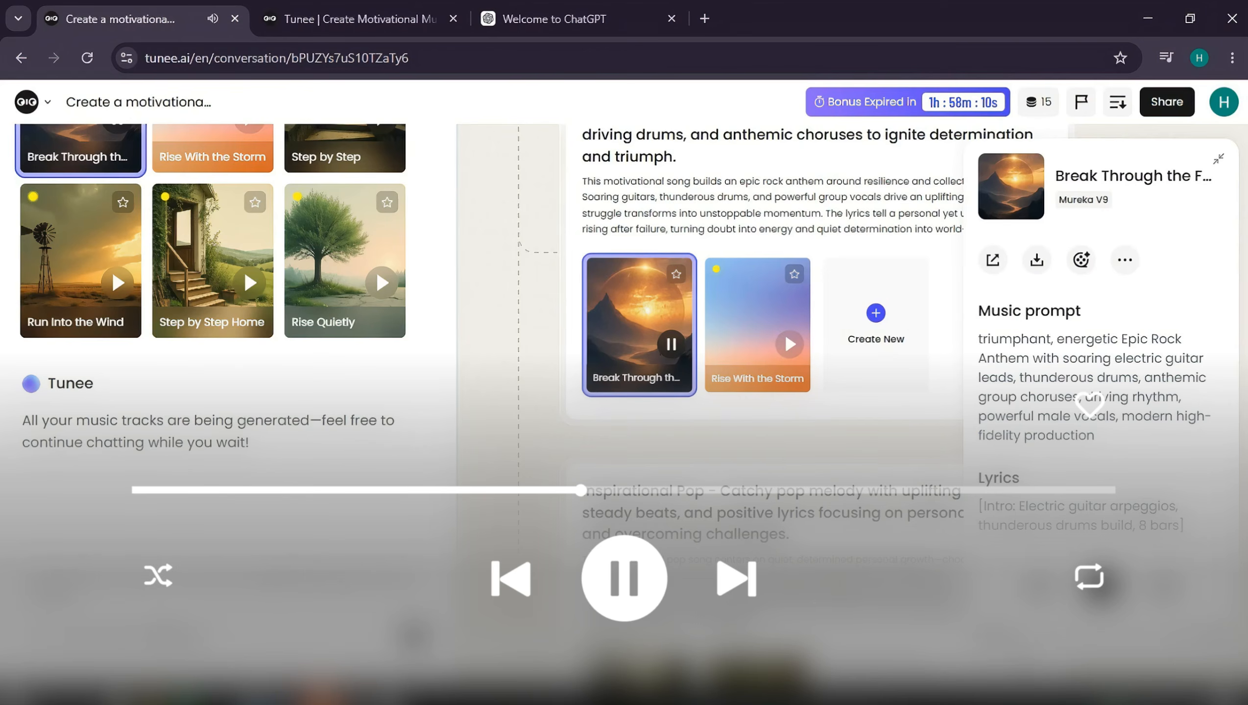
Read through the lyrics of the playing Epic Anthem track and pause its playback
scroll(1039, 500, "down", 4)
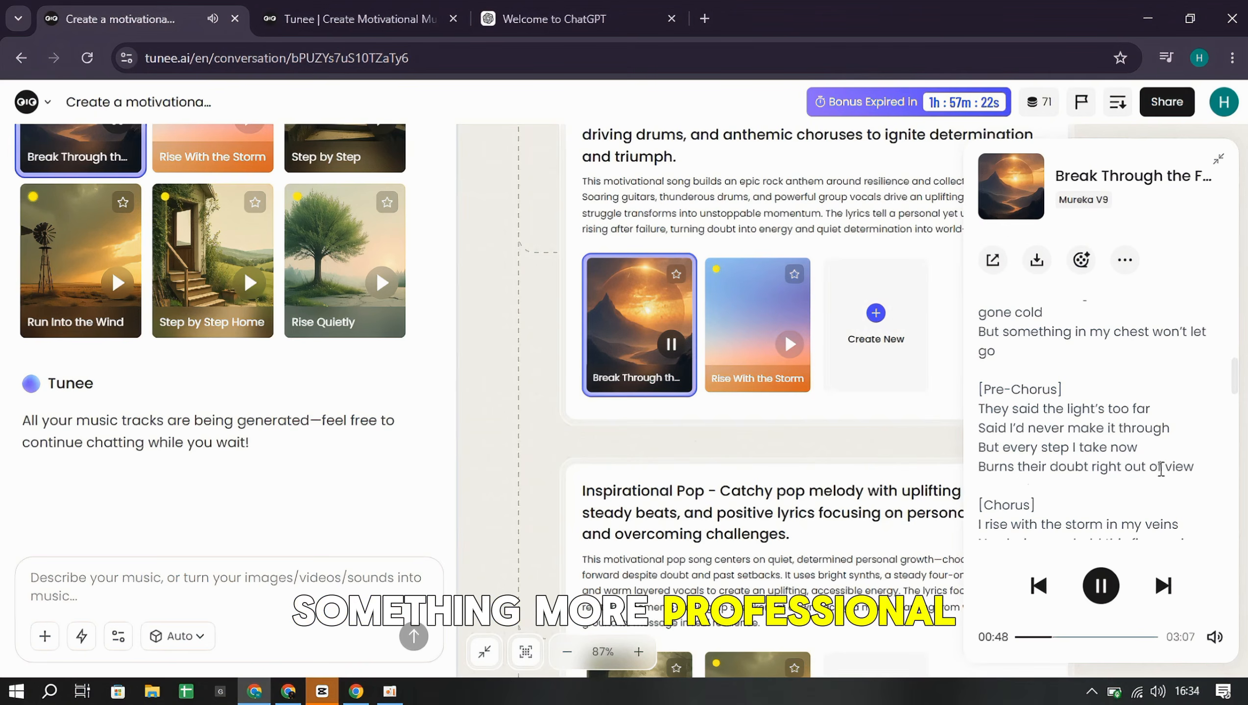
scroll(1158, 469, "down", 1)
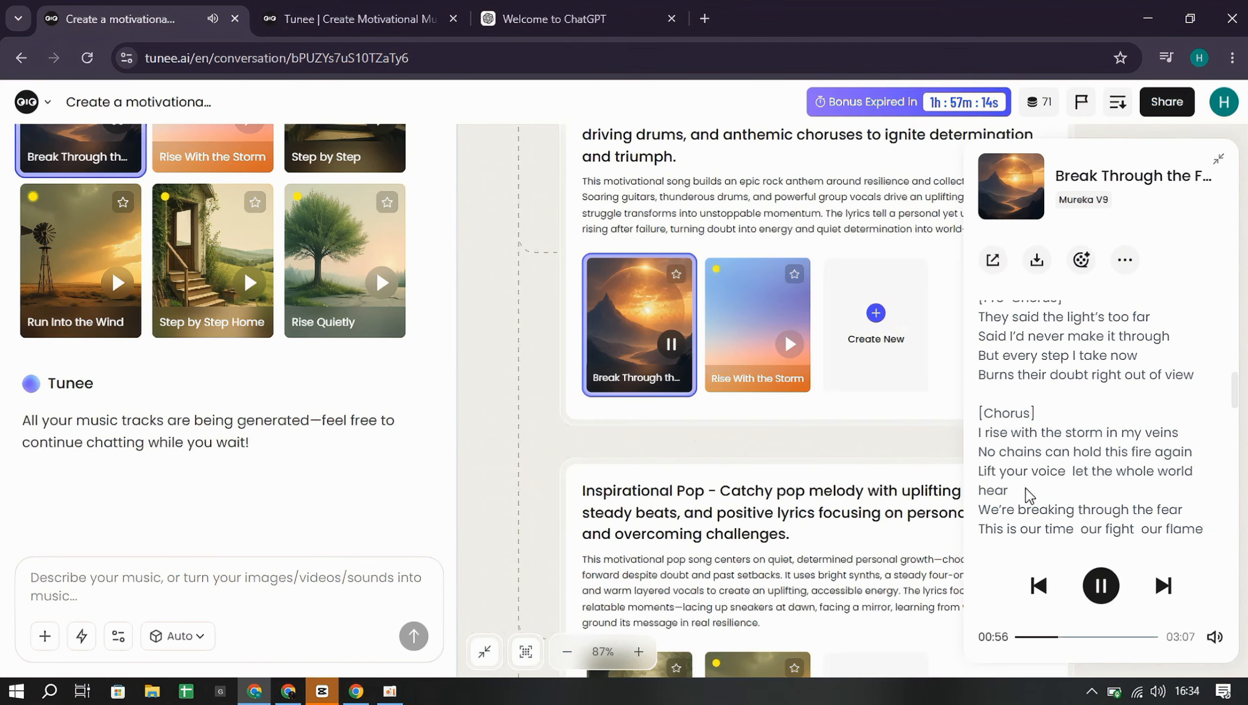
left_click(1102, 586)
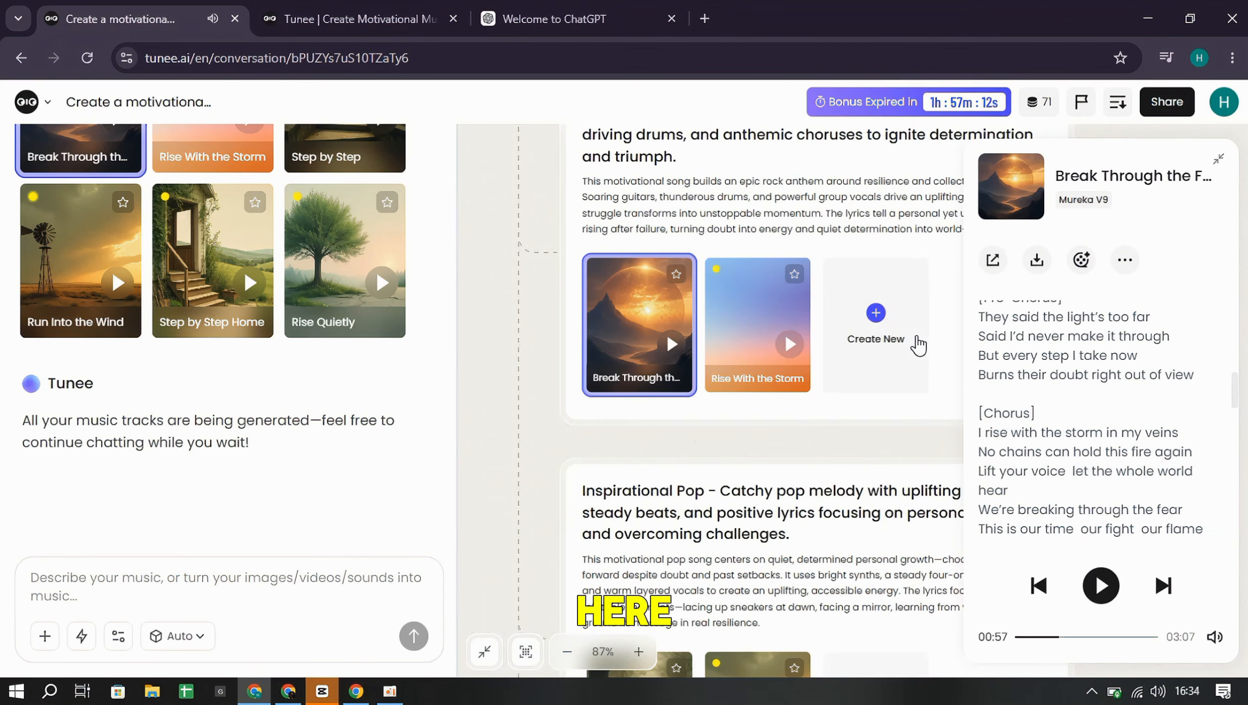
Look over the Inspirational Pop and Soulful Motivation song versions on the canvas
scroll(863, 404, "down", 3)
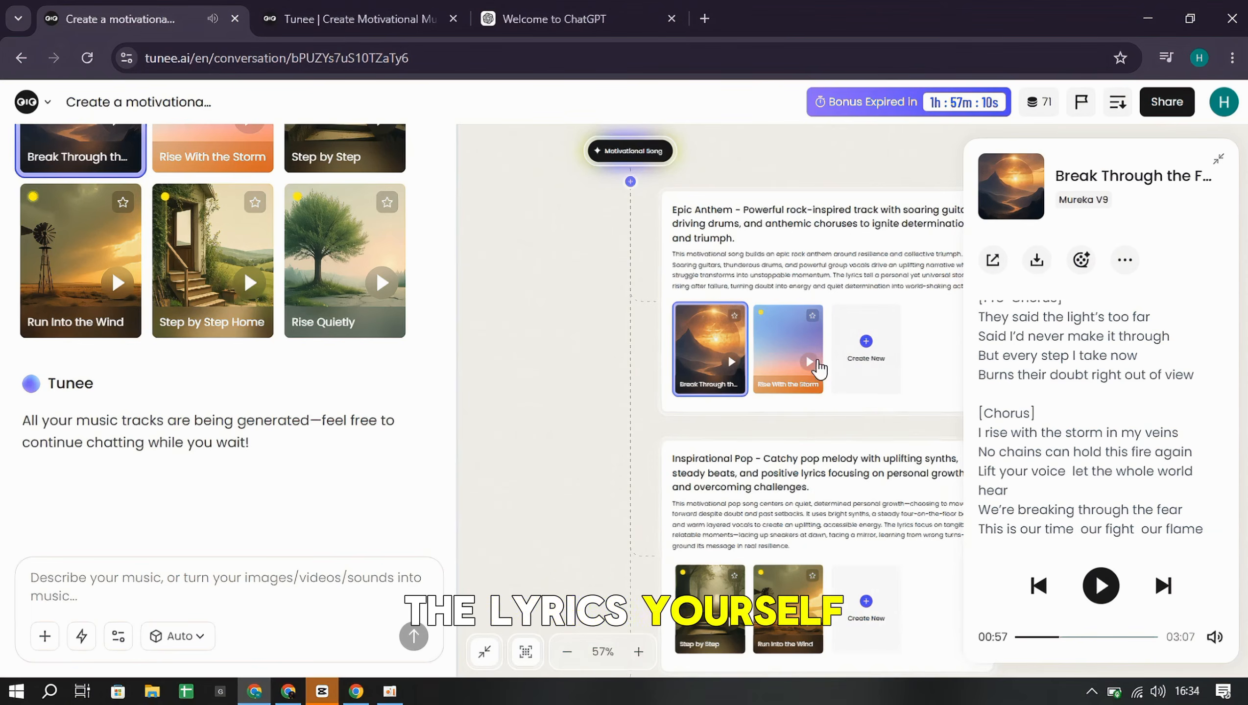
scroll(818, 368, "down", 5)
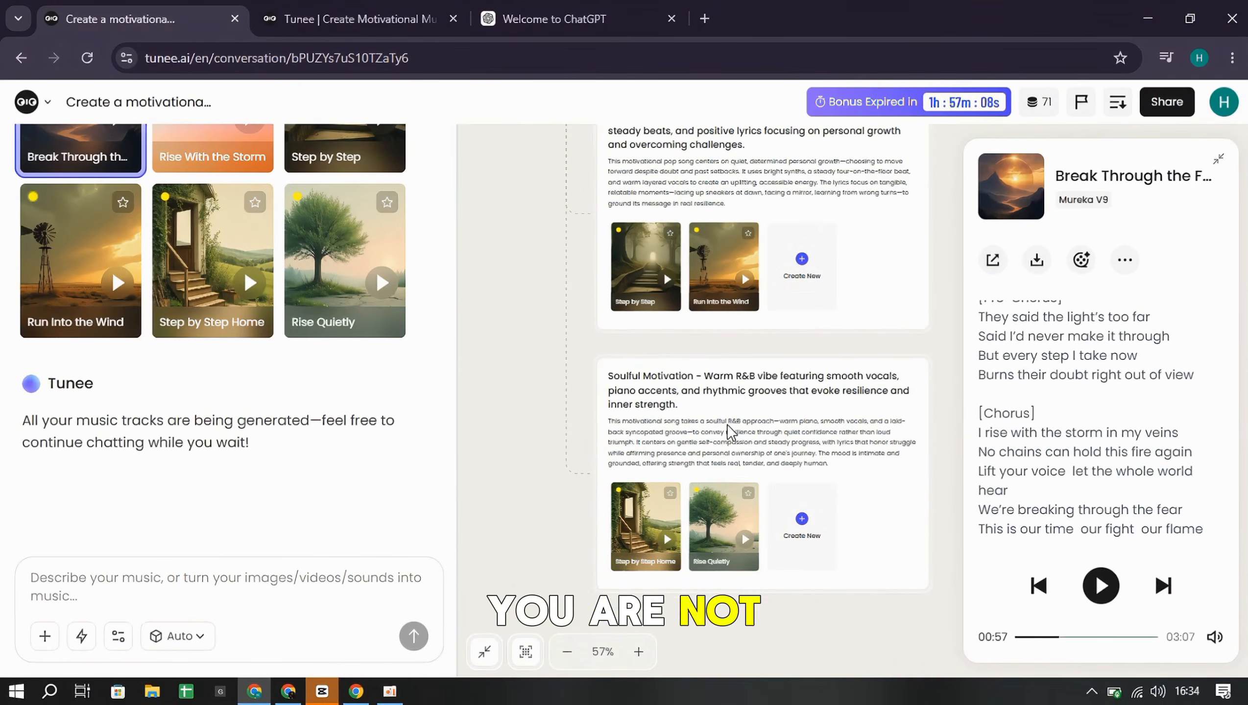
mouse_move(733, 488)
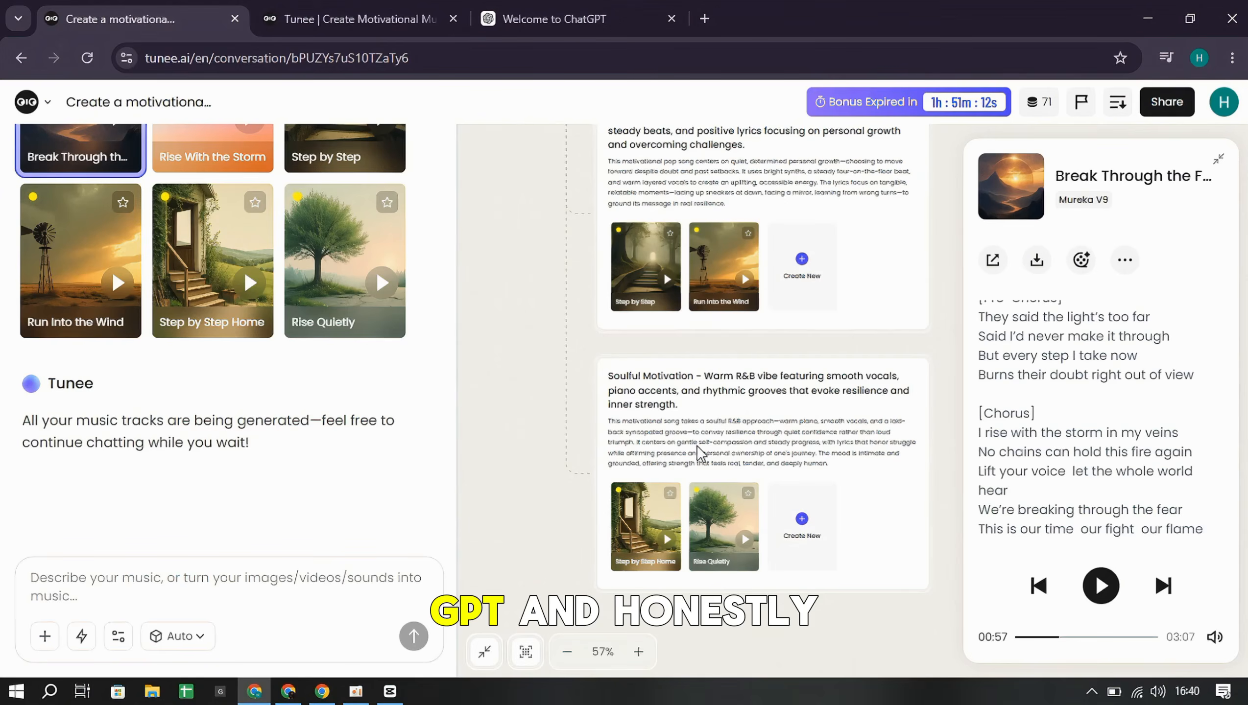
Switch to the browser window with ChatGPT and open the page for exploring GPTs
left_click(326, 696)
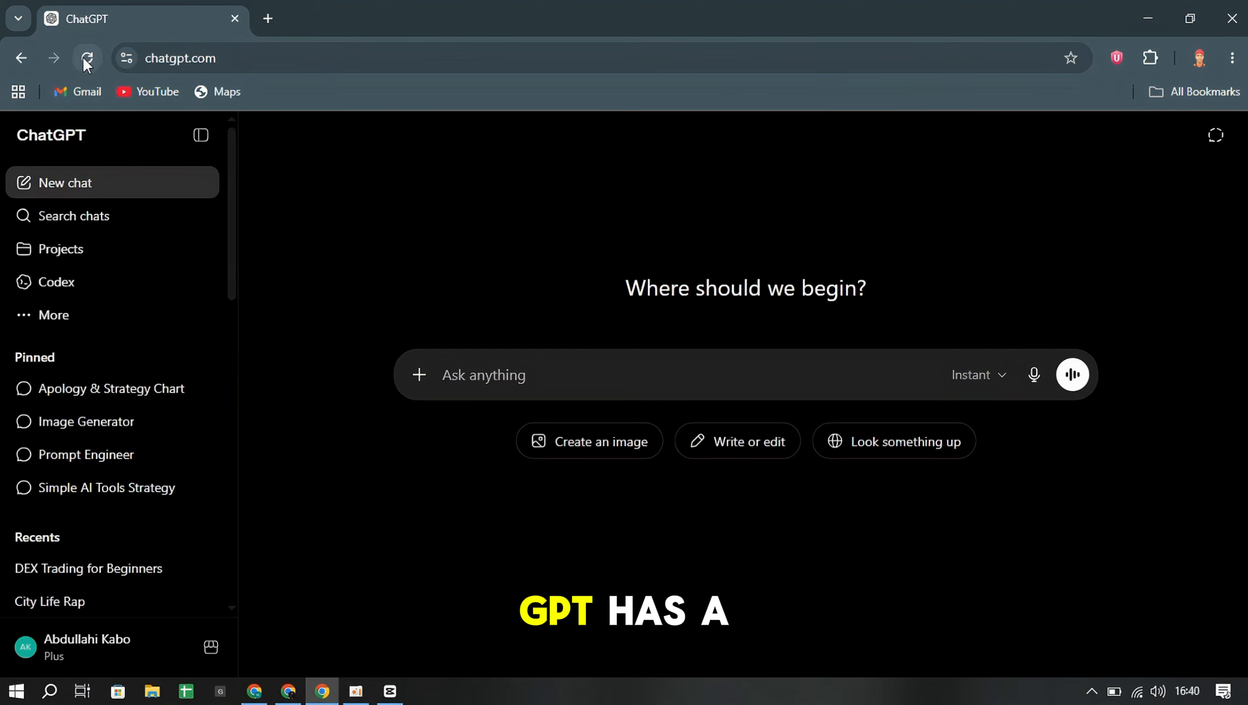
scroll(60, 358, "down", 3)
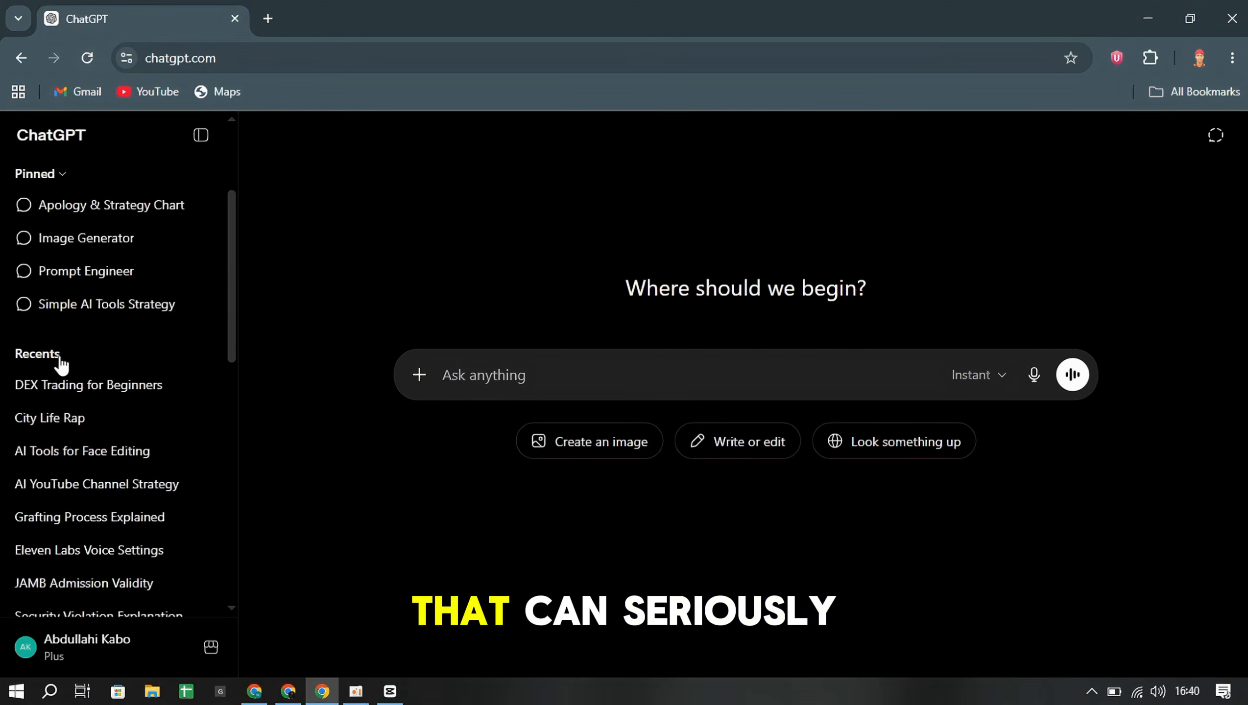
scroll(64, 358, "up", 3)
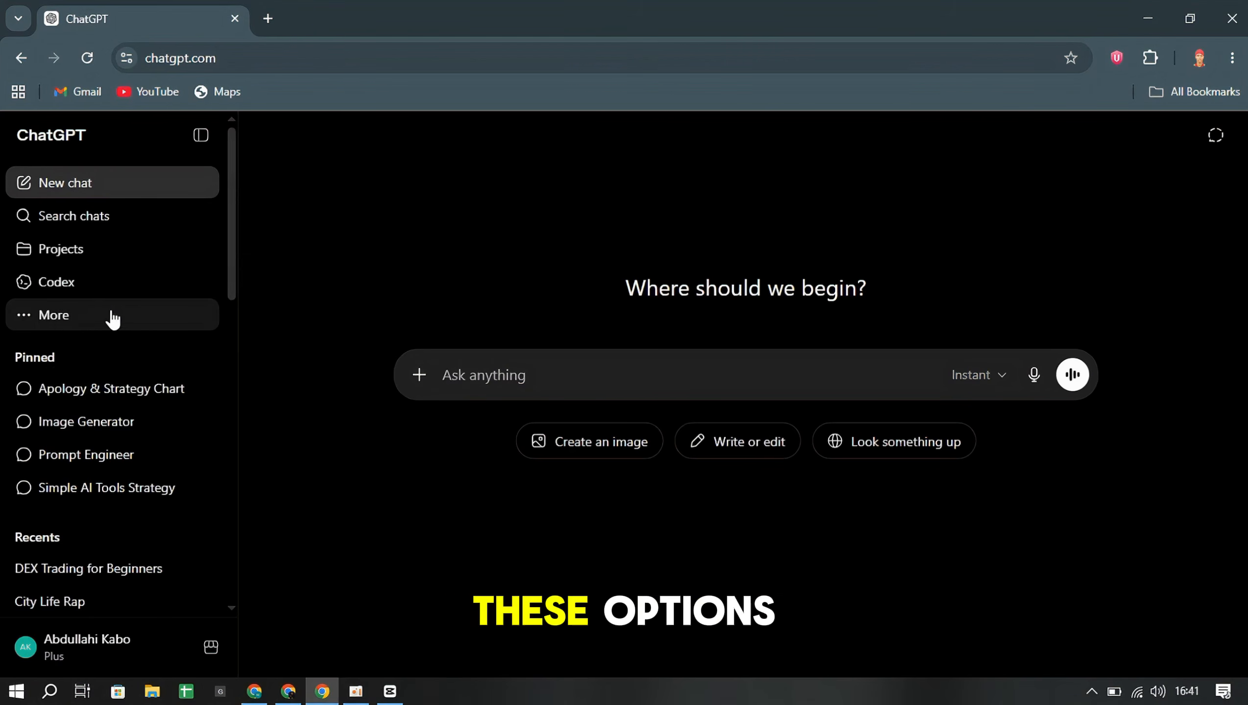
left_click(92, 315)
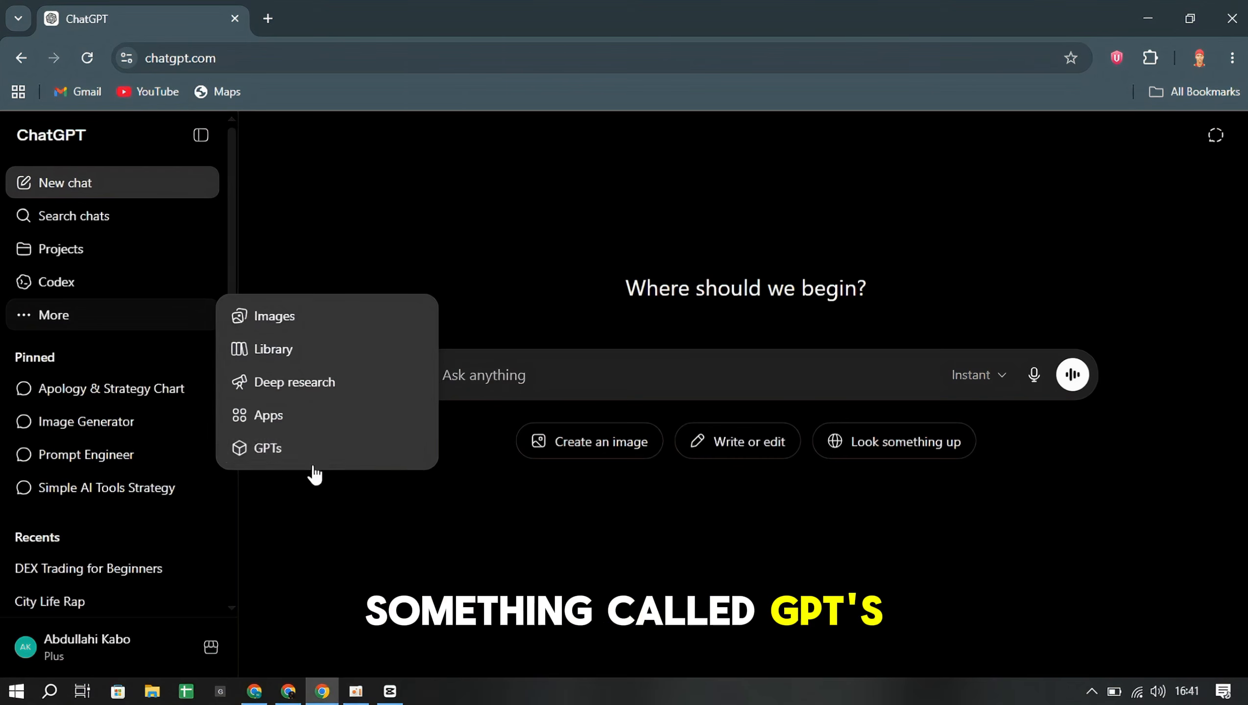
left_click(276, 449)
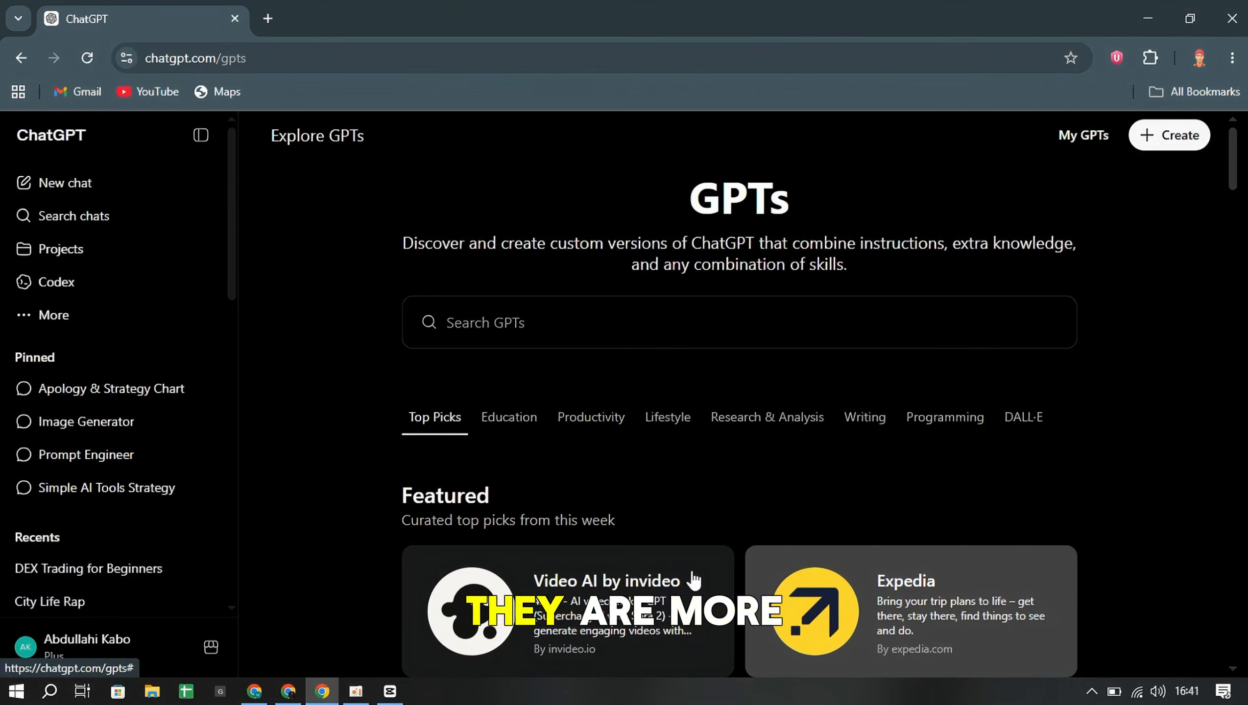
Browse the featured and trending GPTs, and search the GPTs for "song maker"
scroll(701, 570, "down", 6)
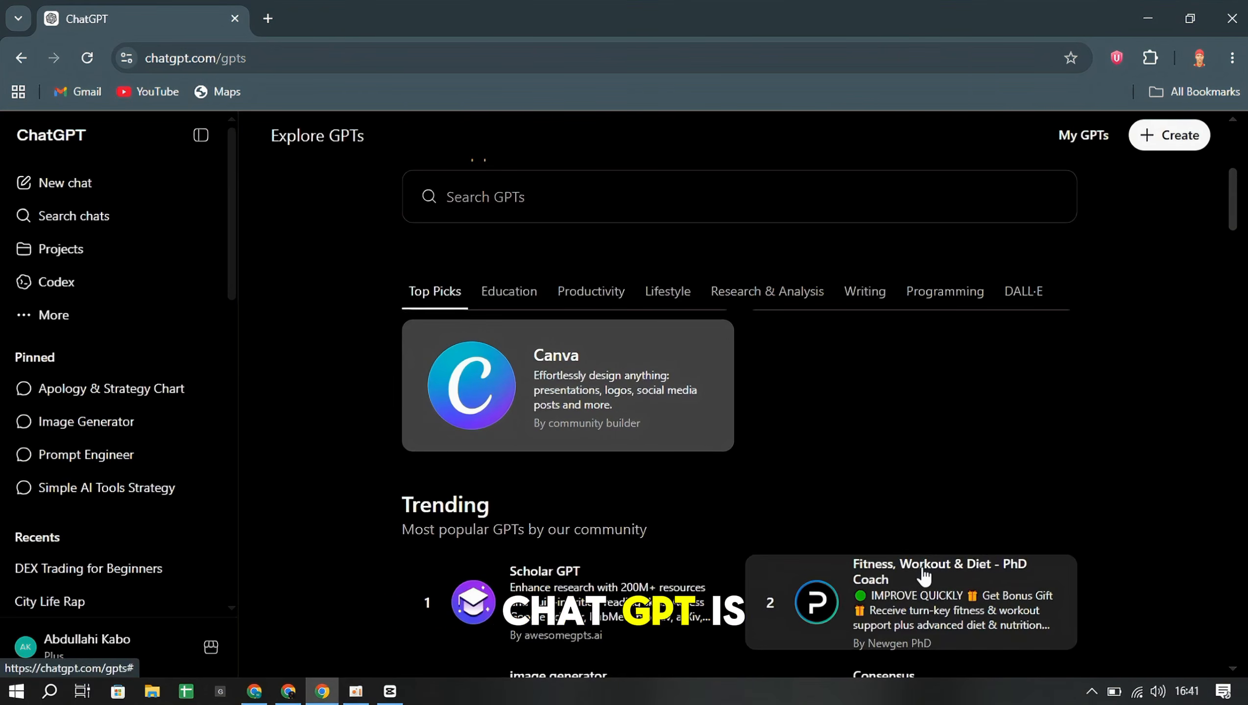
scroll(798, 552, "down", 10)
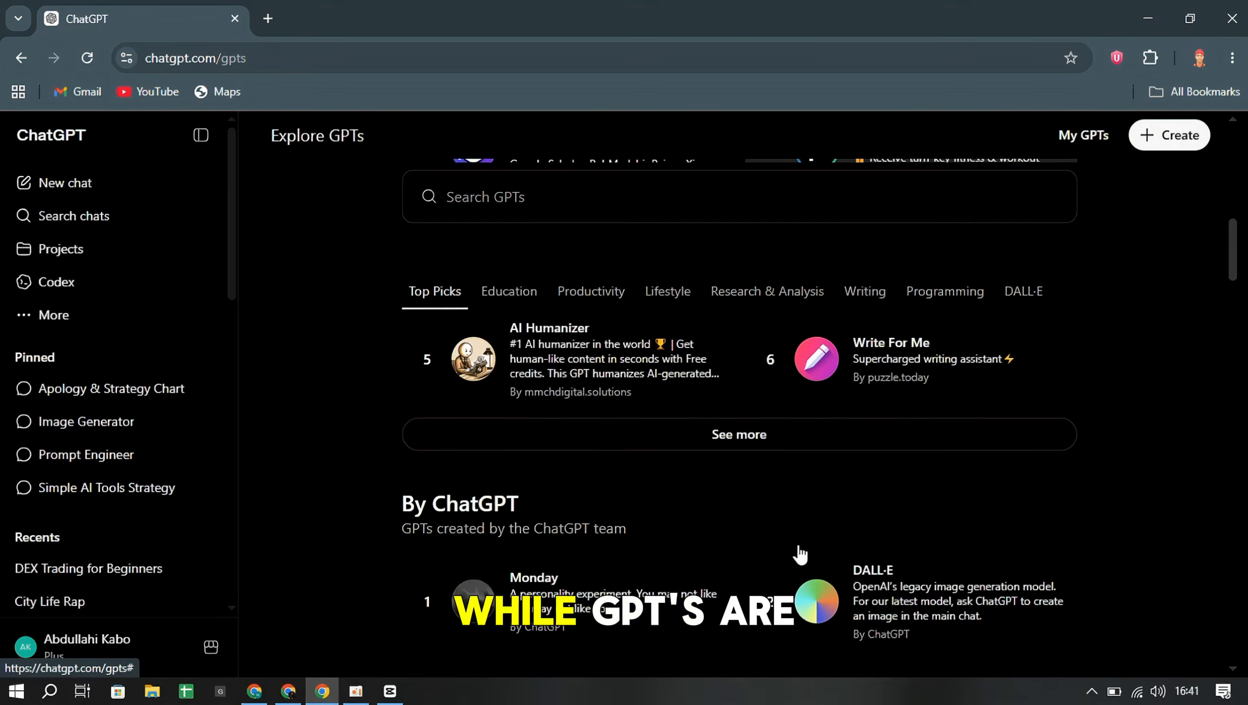
scroll(800, 554, "up", 10)
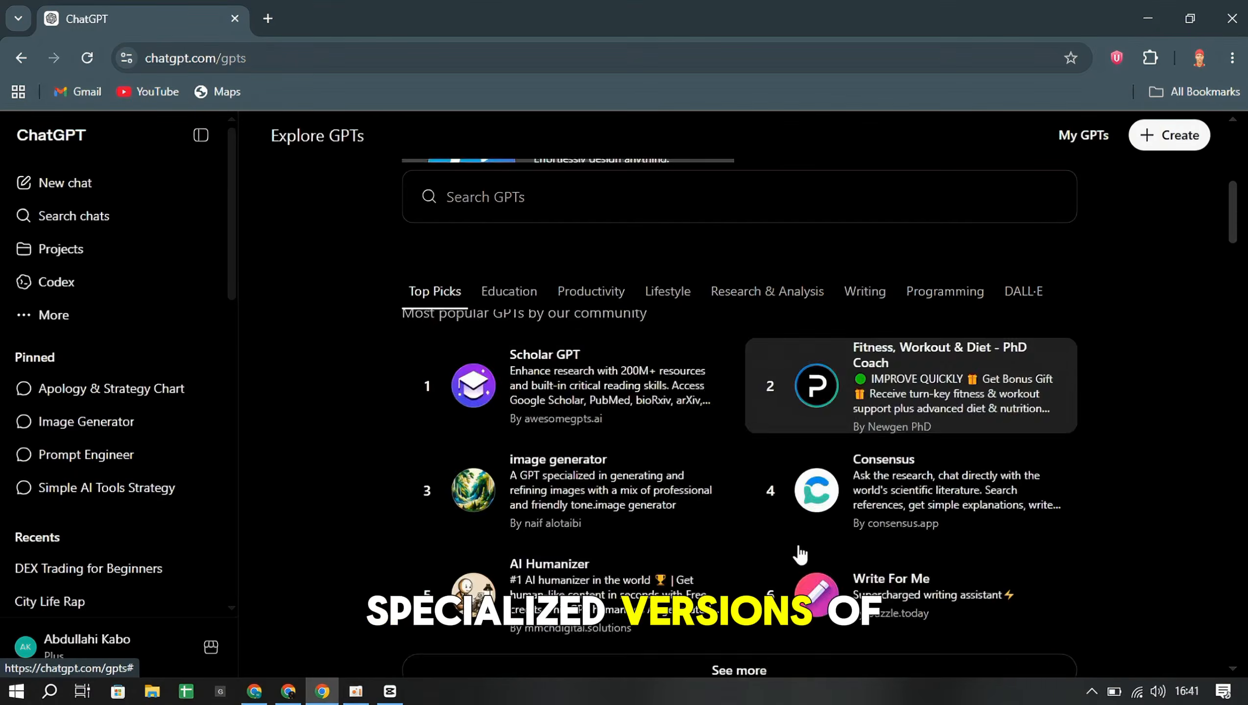
scroll(799, 554, "up", 5)
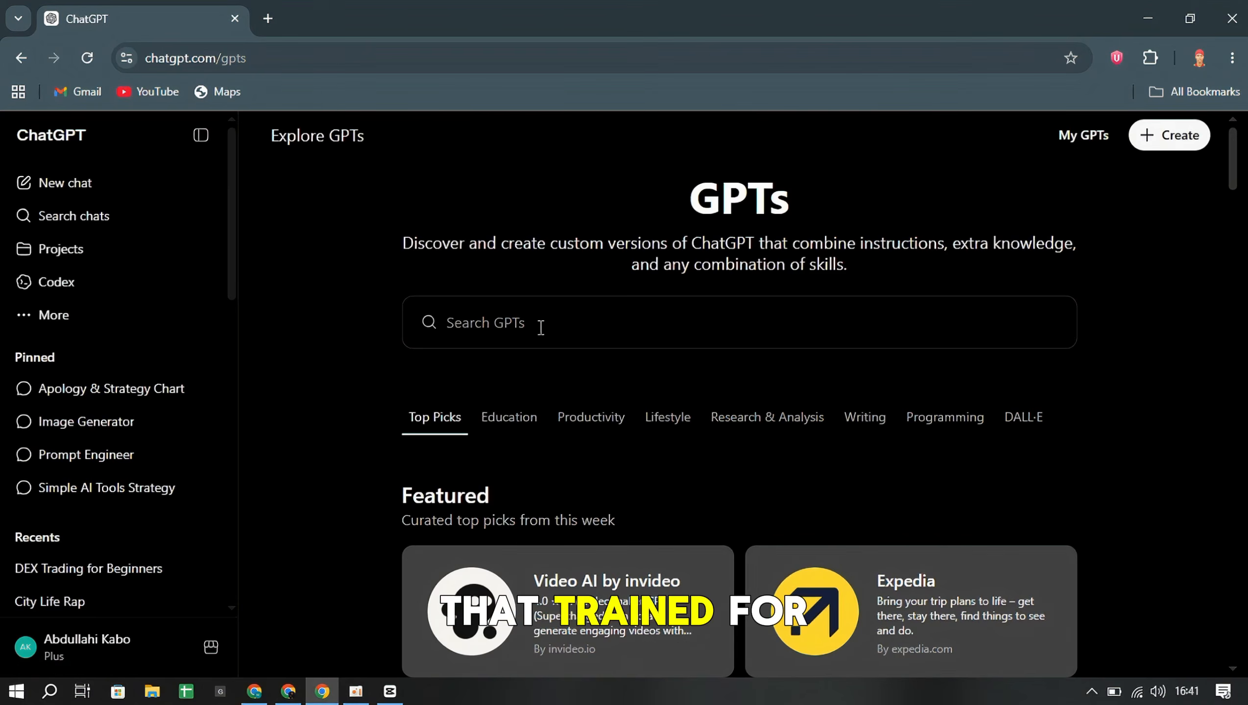
left_click(543, 324)
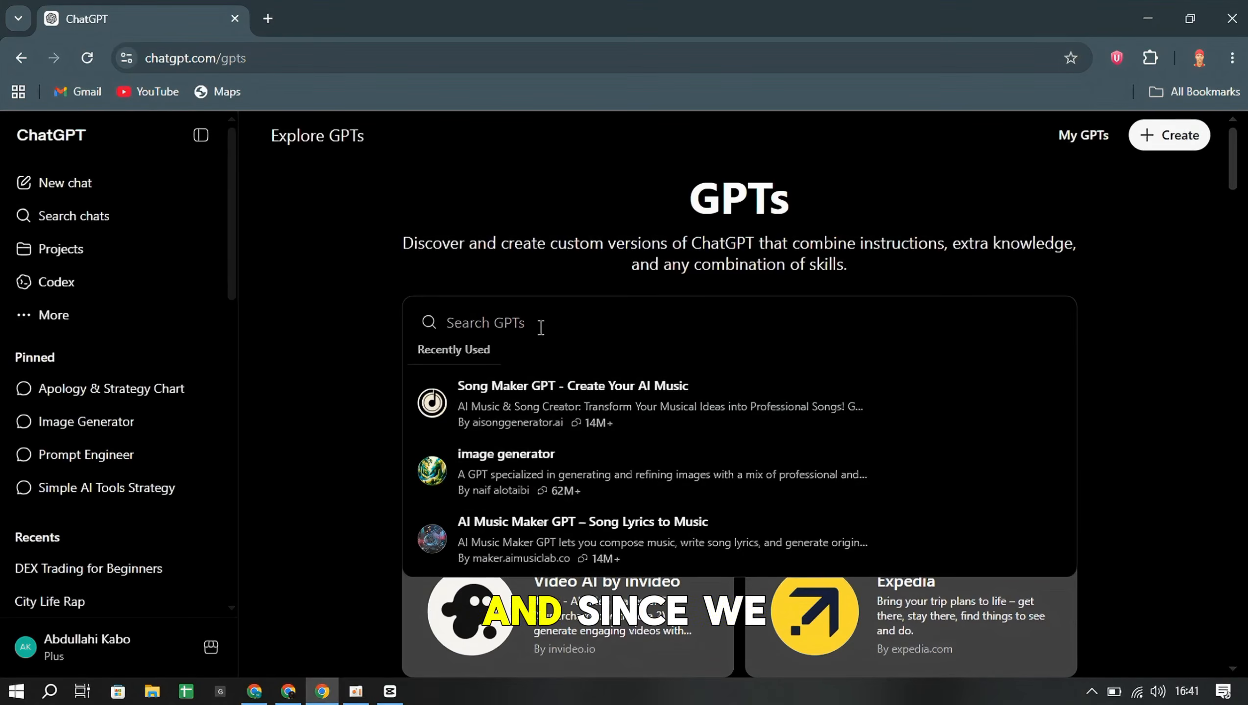
type("so")
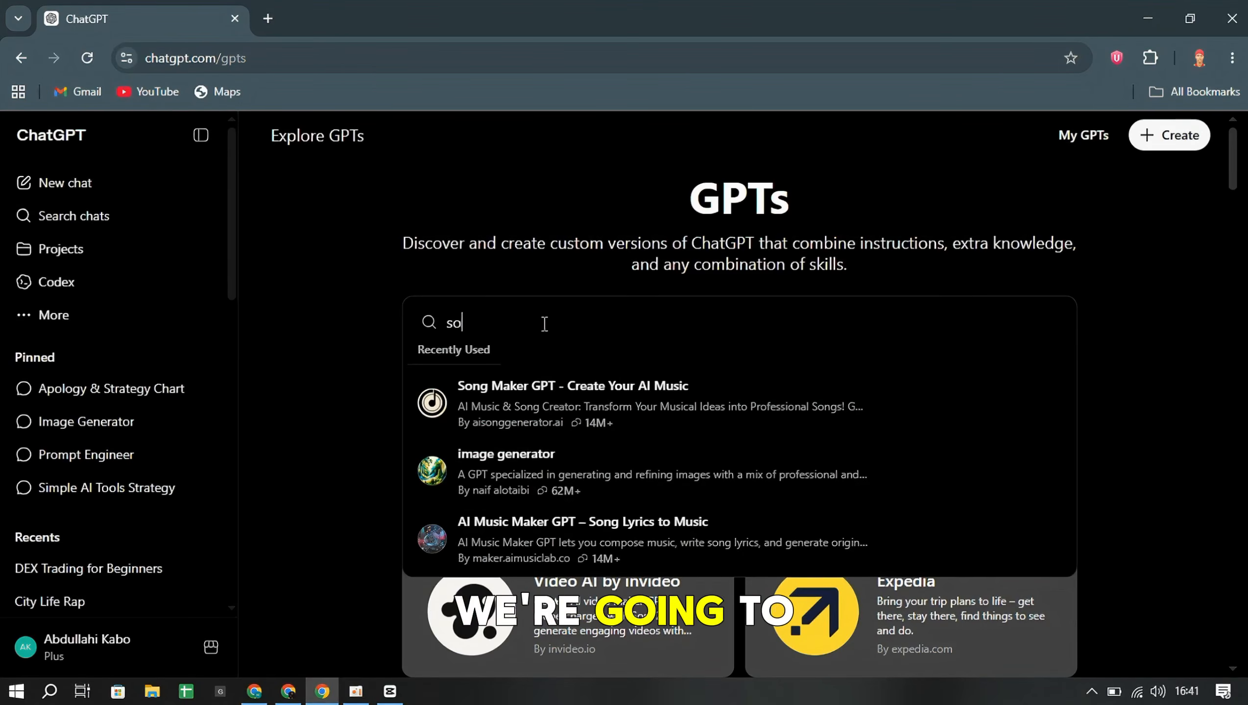
type("ng maker")
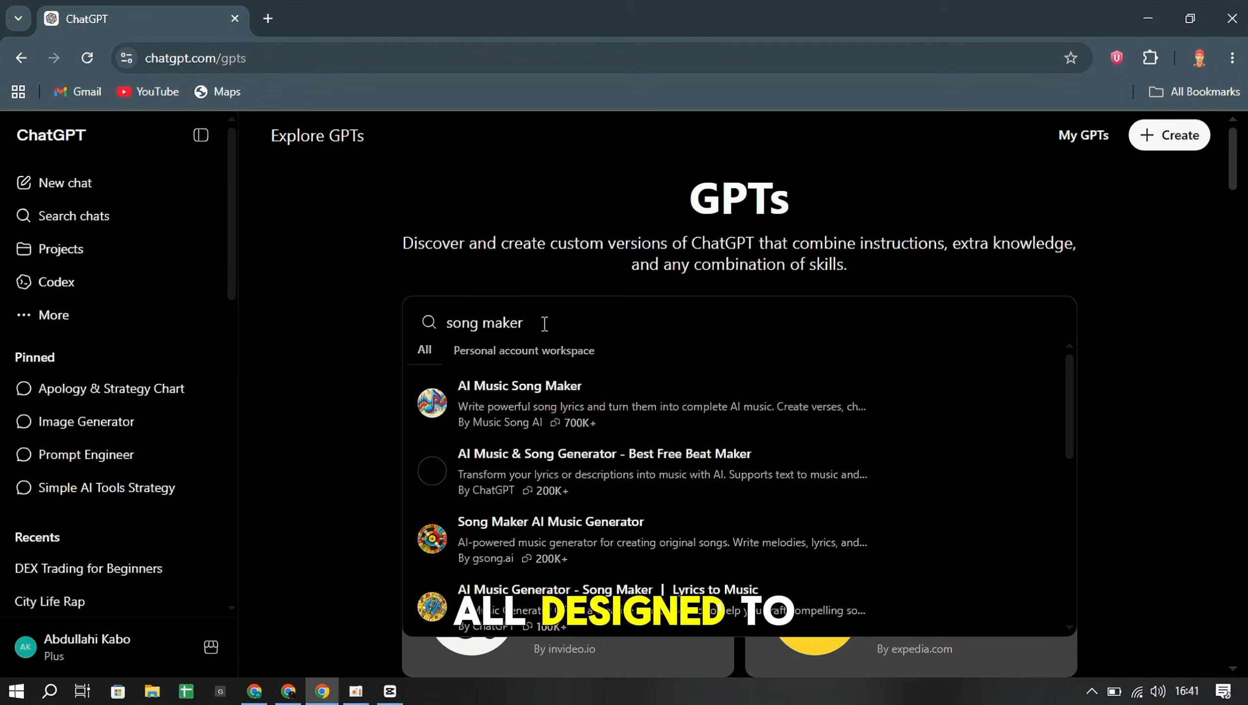
Find "Song Maker GPT - Create Your AI Music" by aisonggenerator.ai in the results and start a chat with it
scroll(607, 493, "down", 5)
scroll(610, 493, "down", 1)
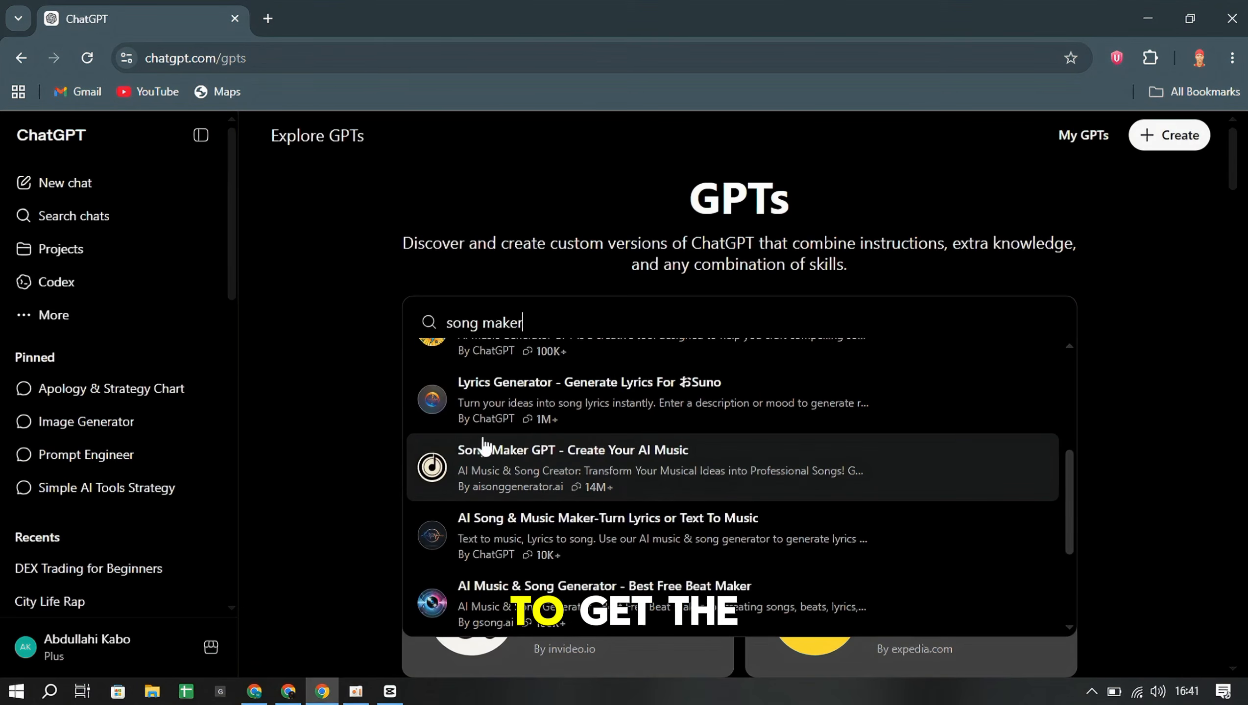
scroll(499, 495, "up", 1)
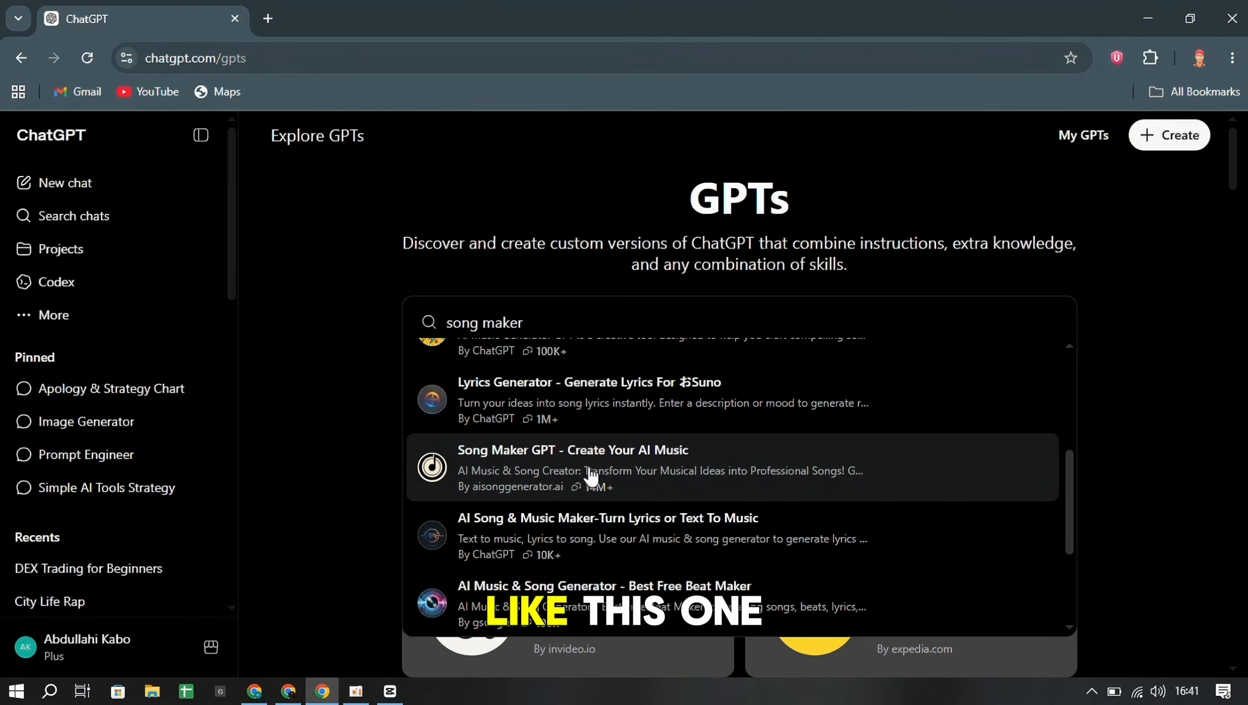
left_click(679, 478)
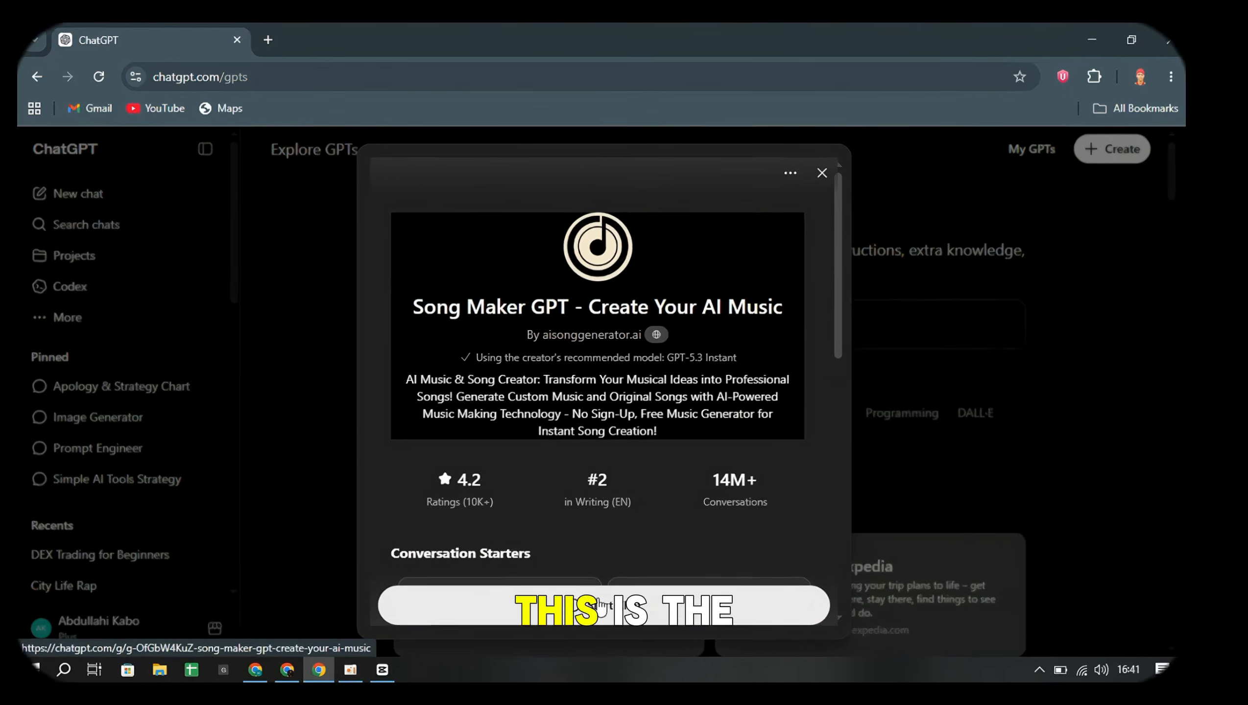
left_click(596, 623)
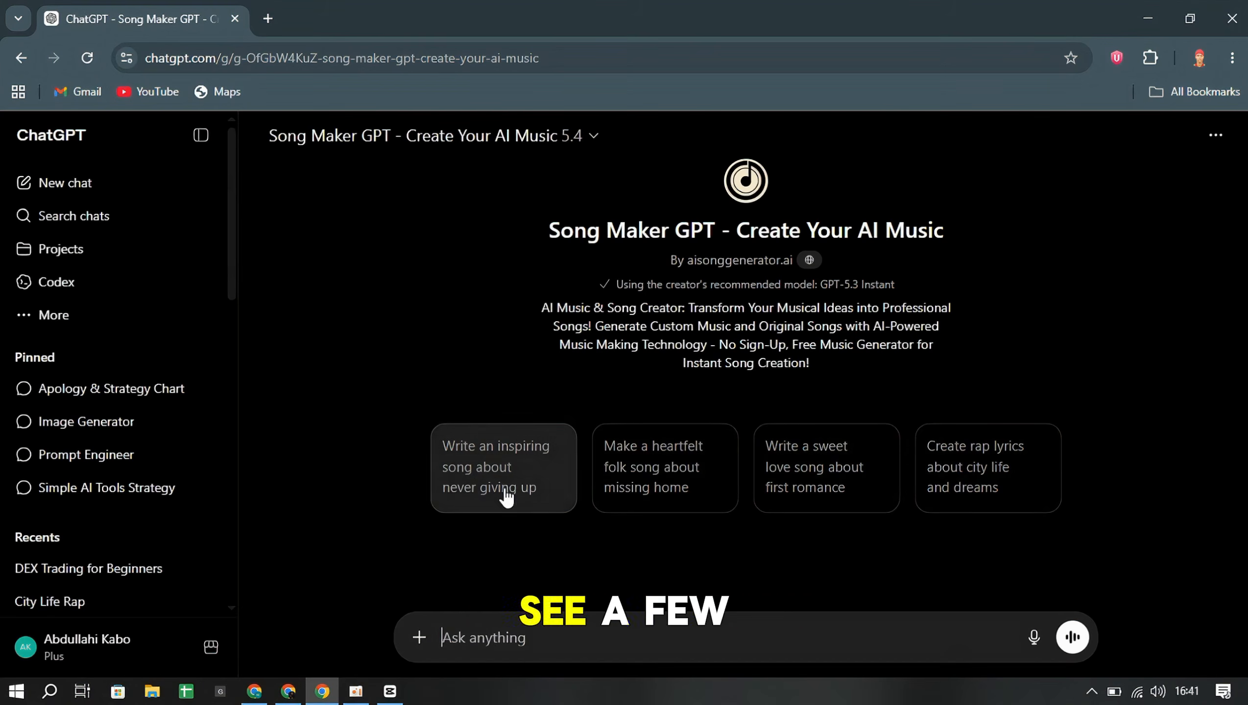
Send the prompt "create rap lyrics about life and dreams." as a single line and allow the call to aisonggenerator.ai
right_click(480, 640)
left_click(523, 455)
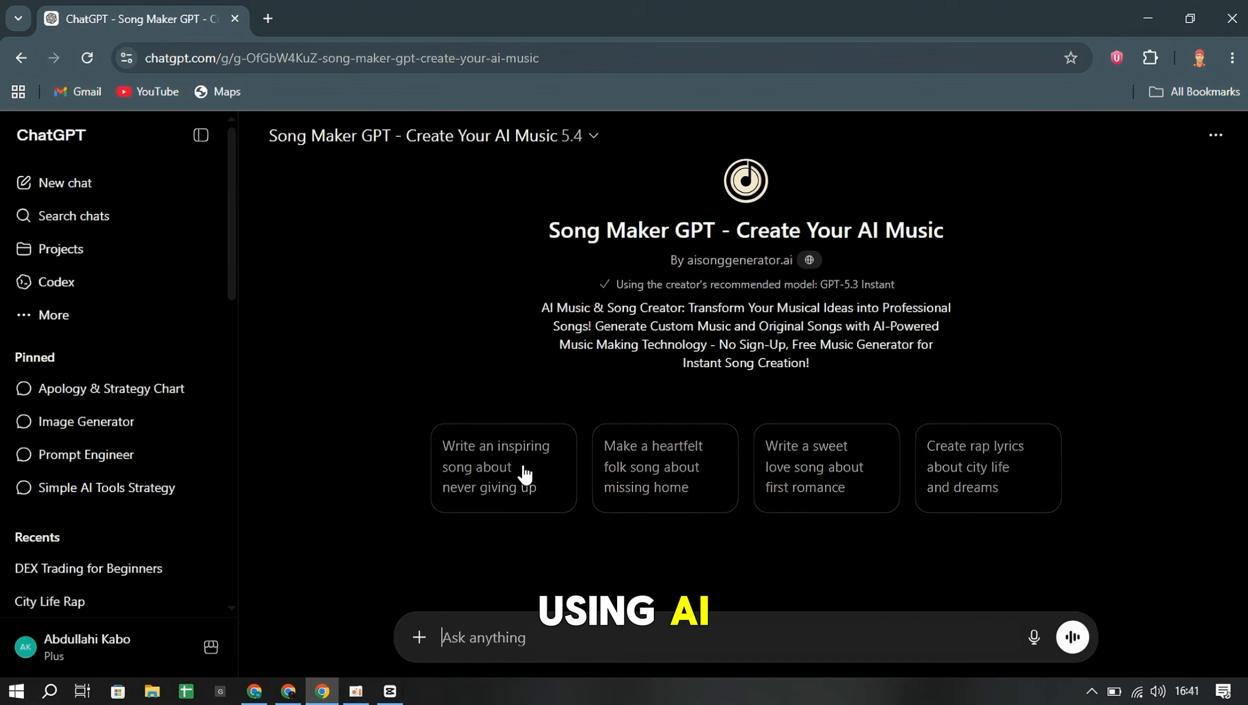
left_click(415, 594)
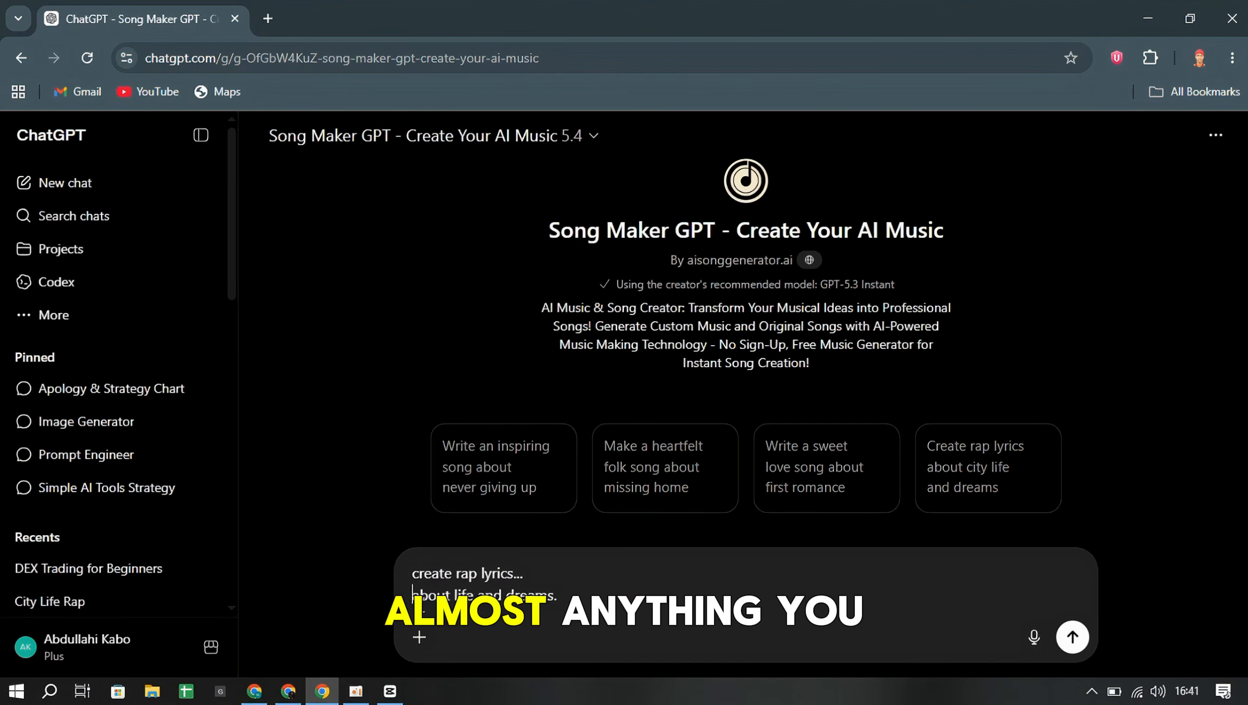
key("BackSpace")
key("BackSpace")
key("BackSpace")
key("BackSpace")
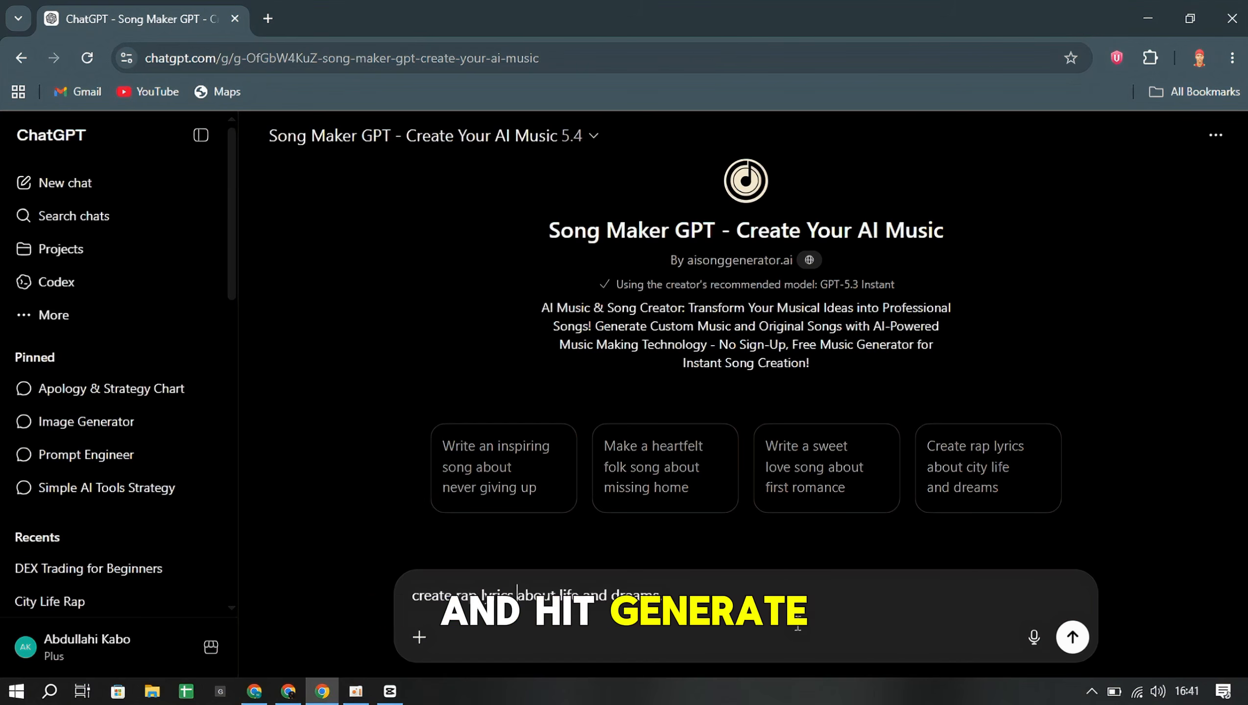
key("Return")
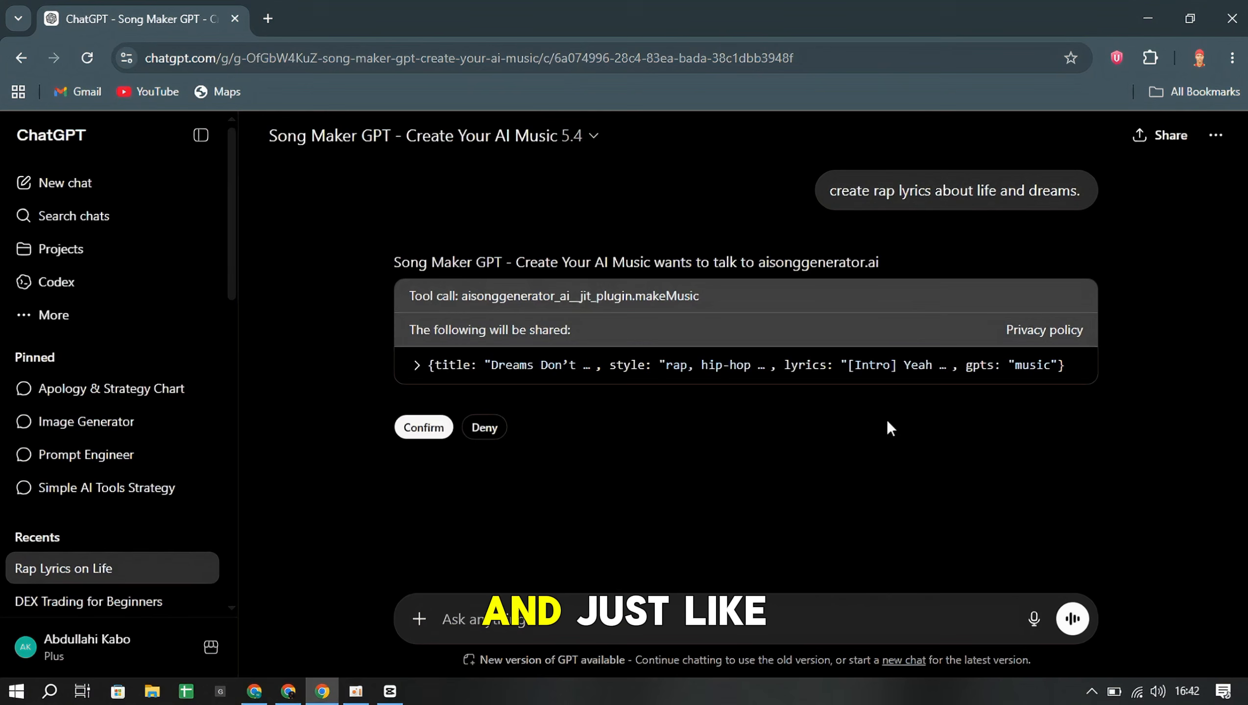
left_click(413, 433)
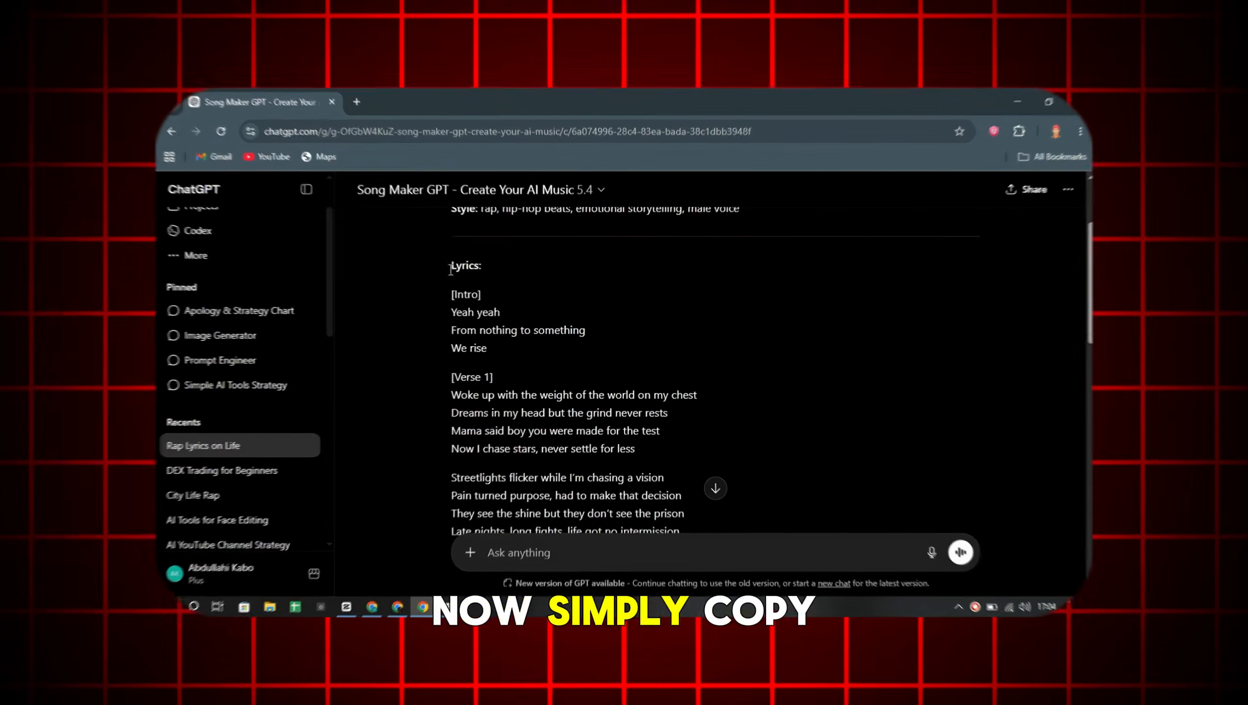
Copy the full rap lyrics in the Song Maker GPT reply, from the Lyrics heading through the [End] line
left_click_drag(450, 267, 492, 487)
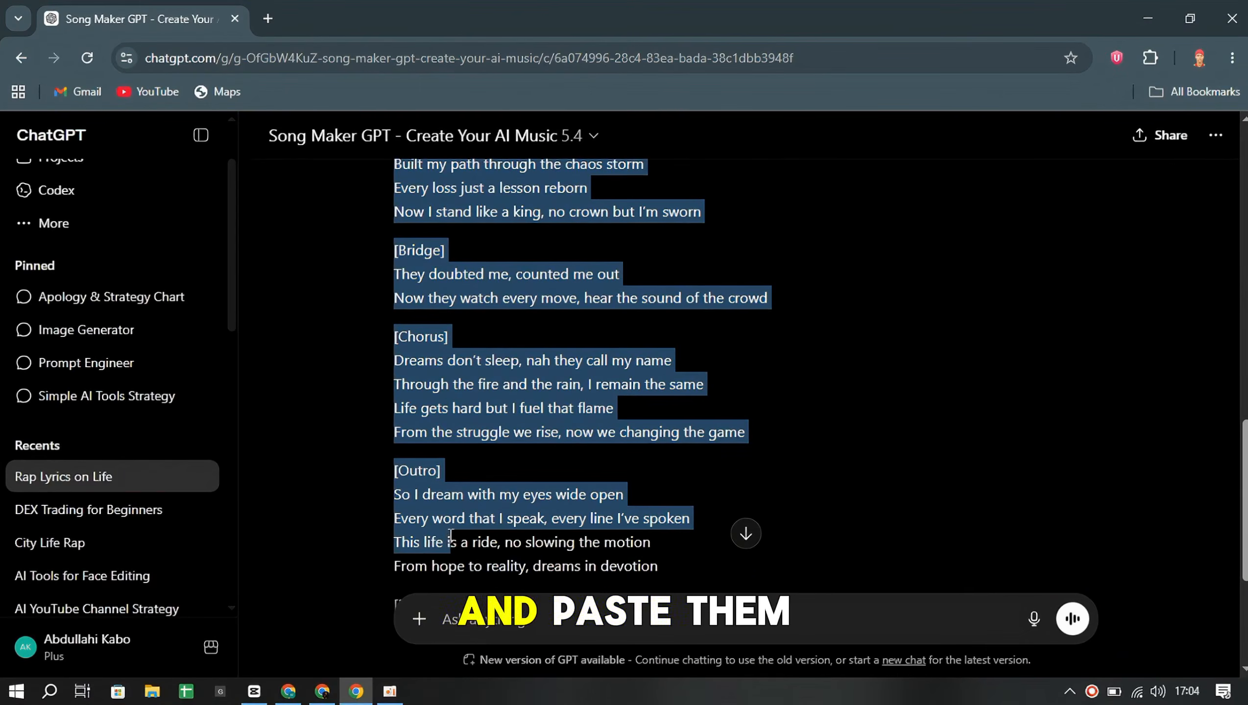
left_click_drag(450, 535, 680, 342)
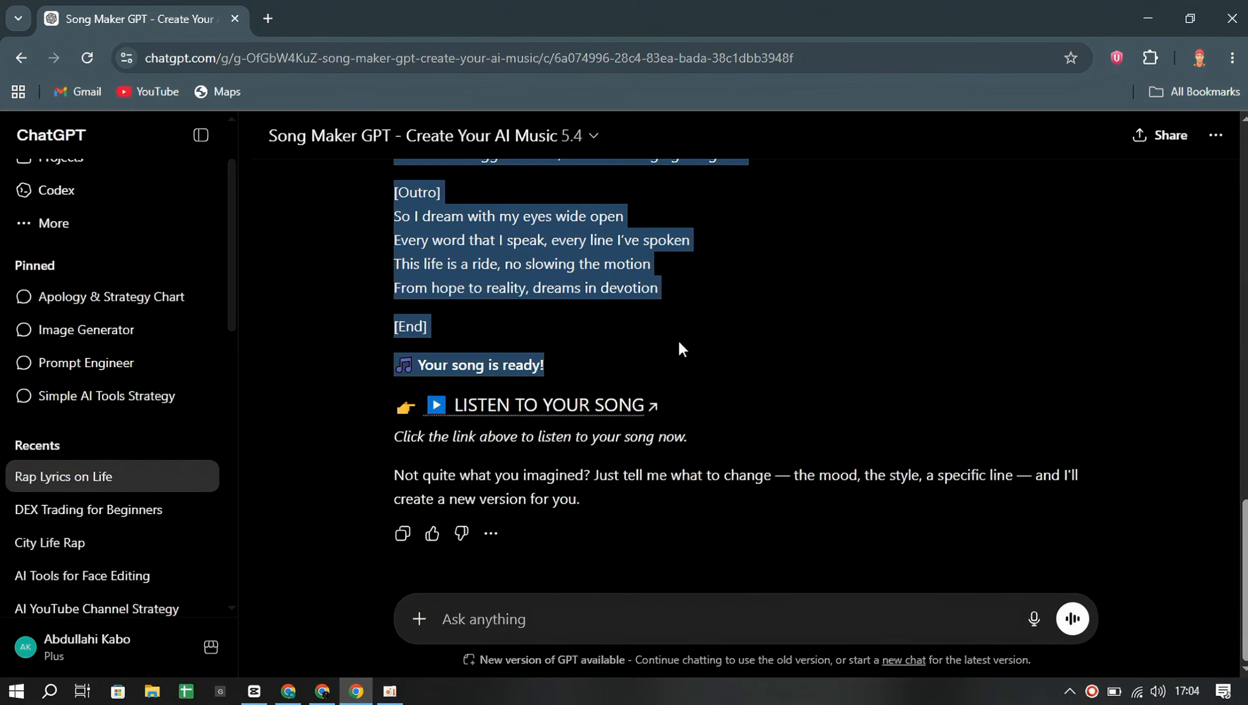
right_click(550, 277)
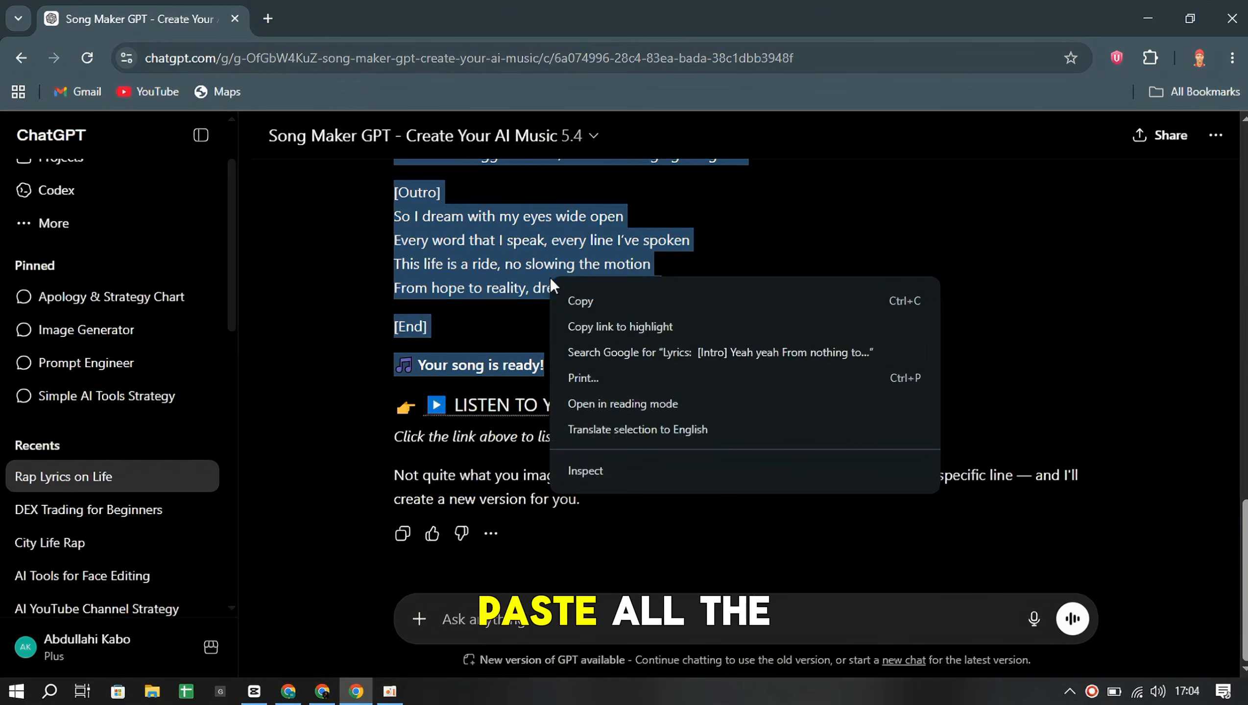
left_click(625, 302)
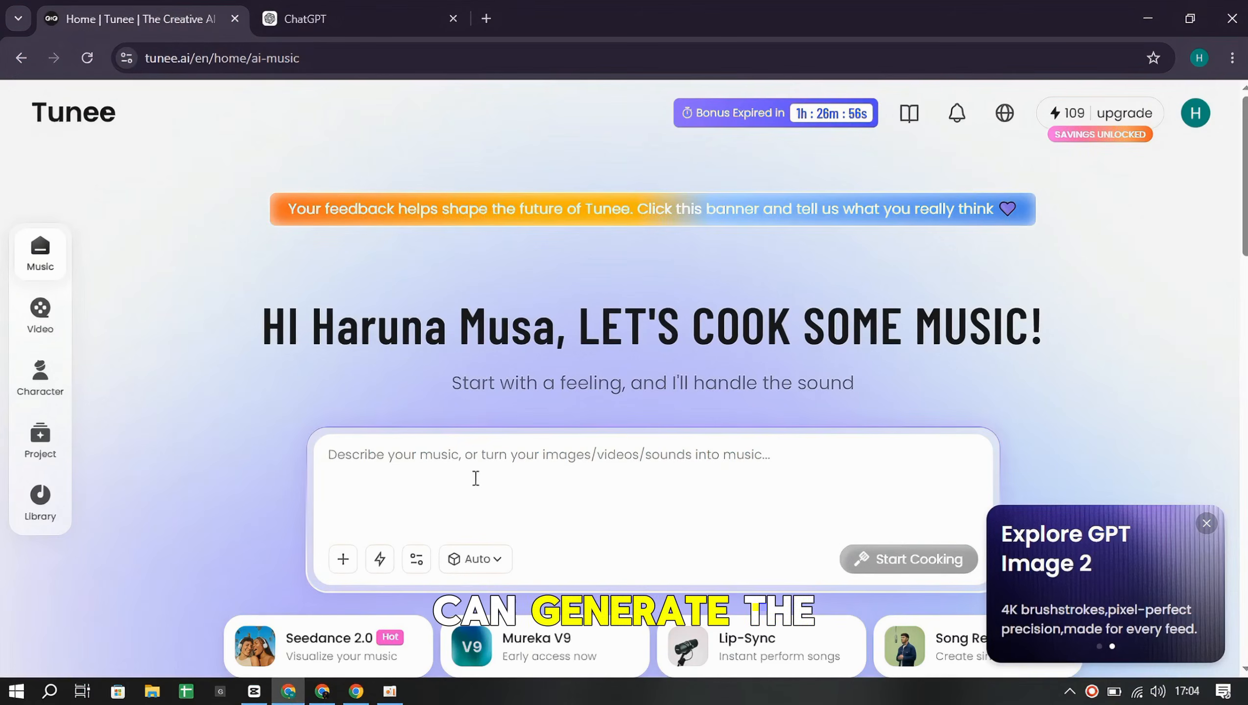
Switch to Tunee, paste the copied lyrics into the music description and start the song creation
key("ctrl+v")
scroll(642, 484, "down", 10)
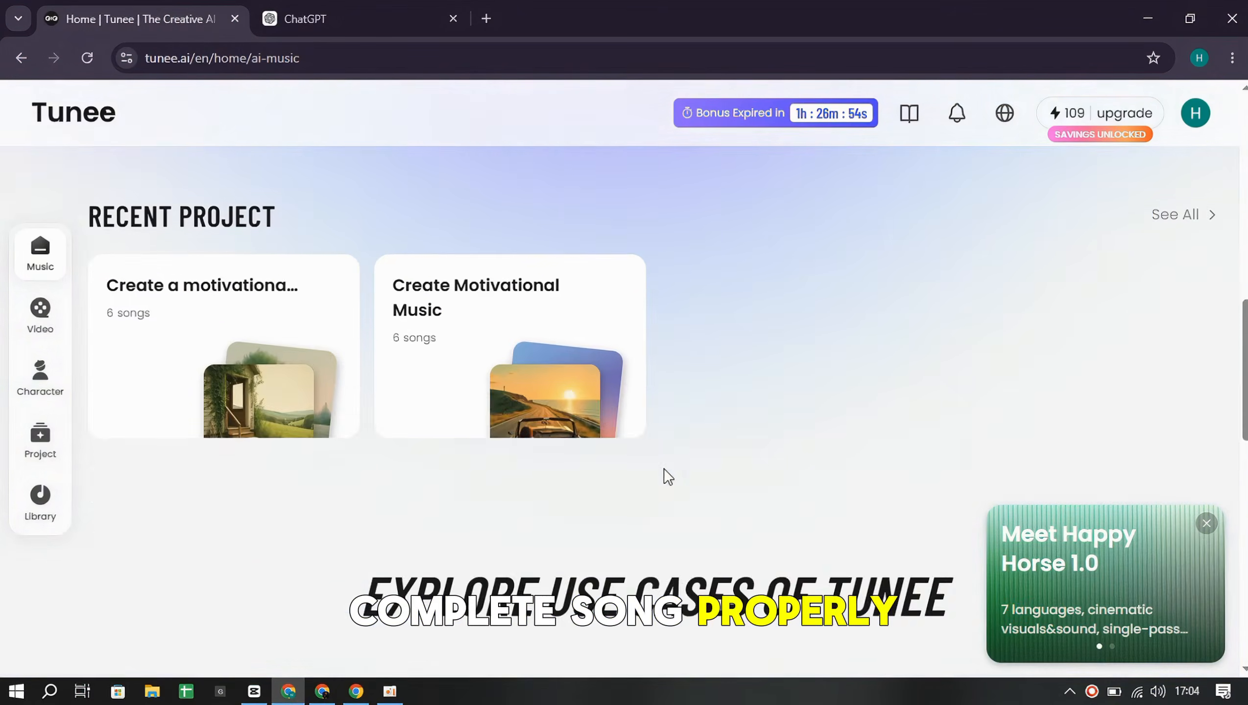
scroll(782, 486, "up", 8)
left_click(885, 524)
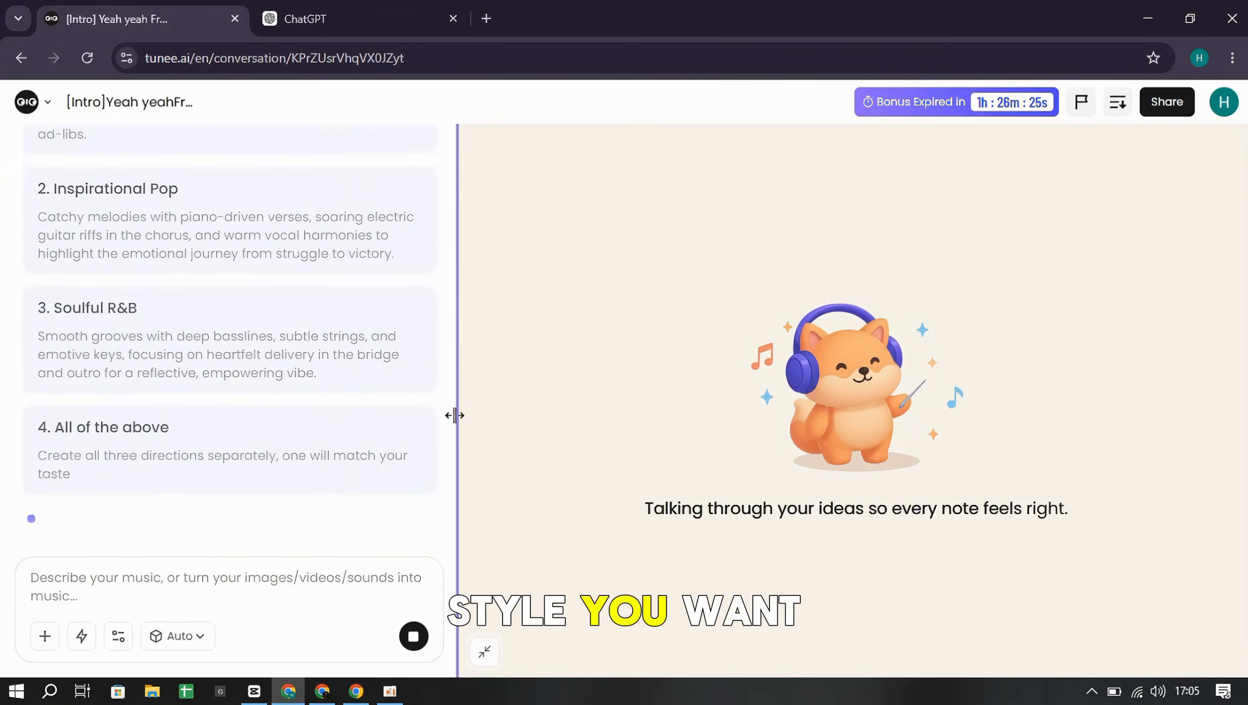
Review the suggested musical directions and choose "2. Inspirational Pop" for the song
scroll(217, 410, "up", 10)
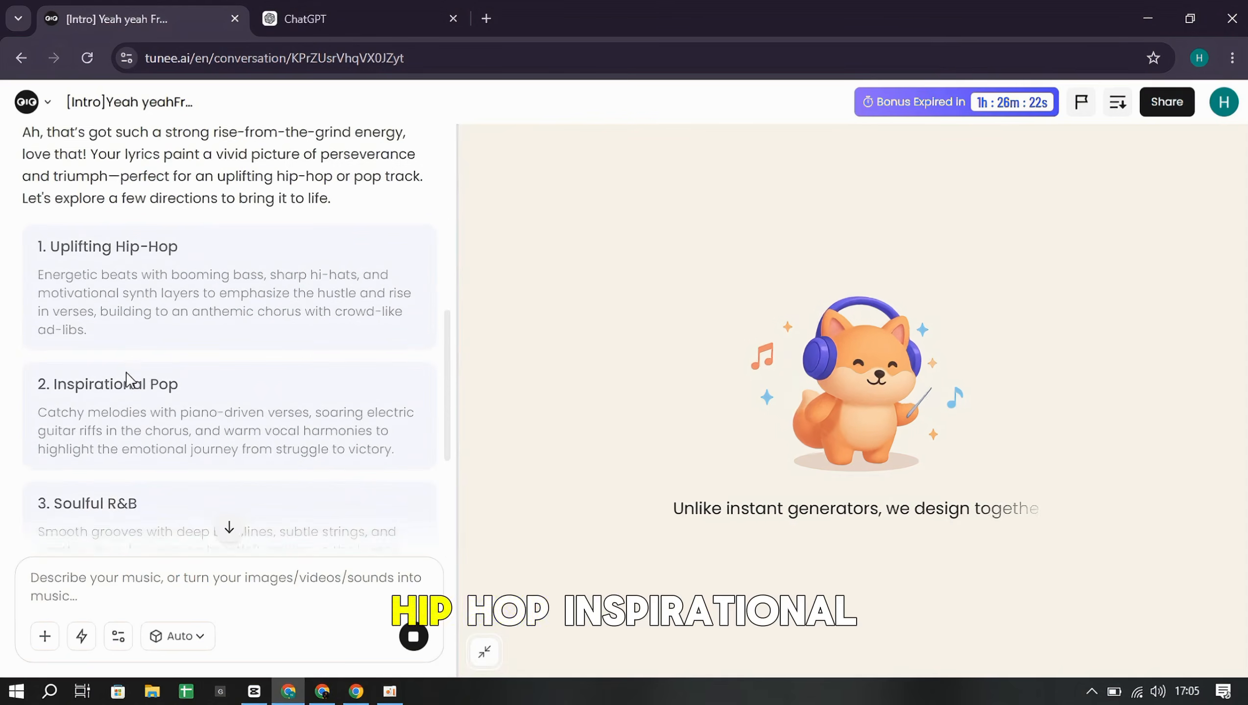
scroll(123, 402, "down", 6)
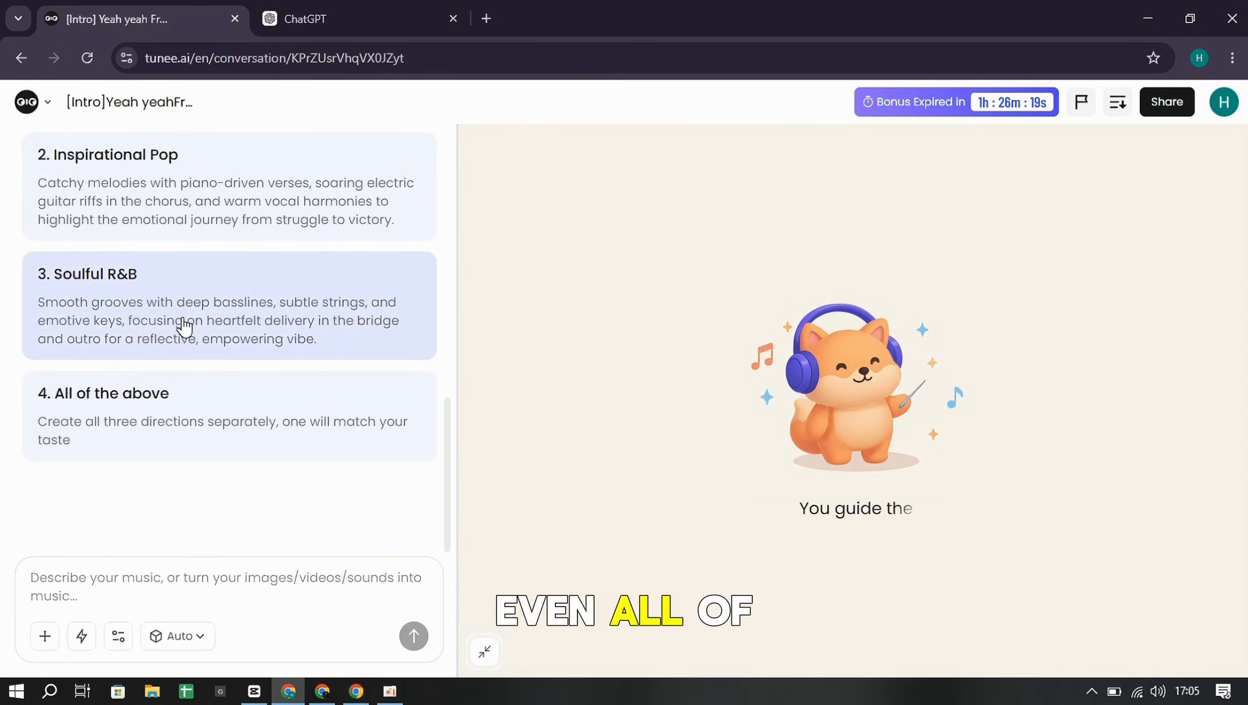
scroll(122, 293, "up", 2)
scroll(225, 273, "up", 2)
scroll(178, 312, "down", 4)
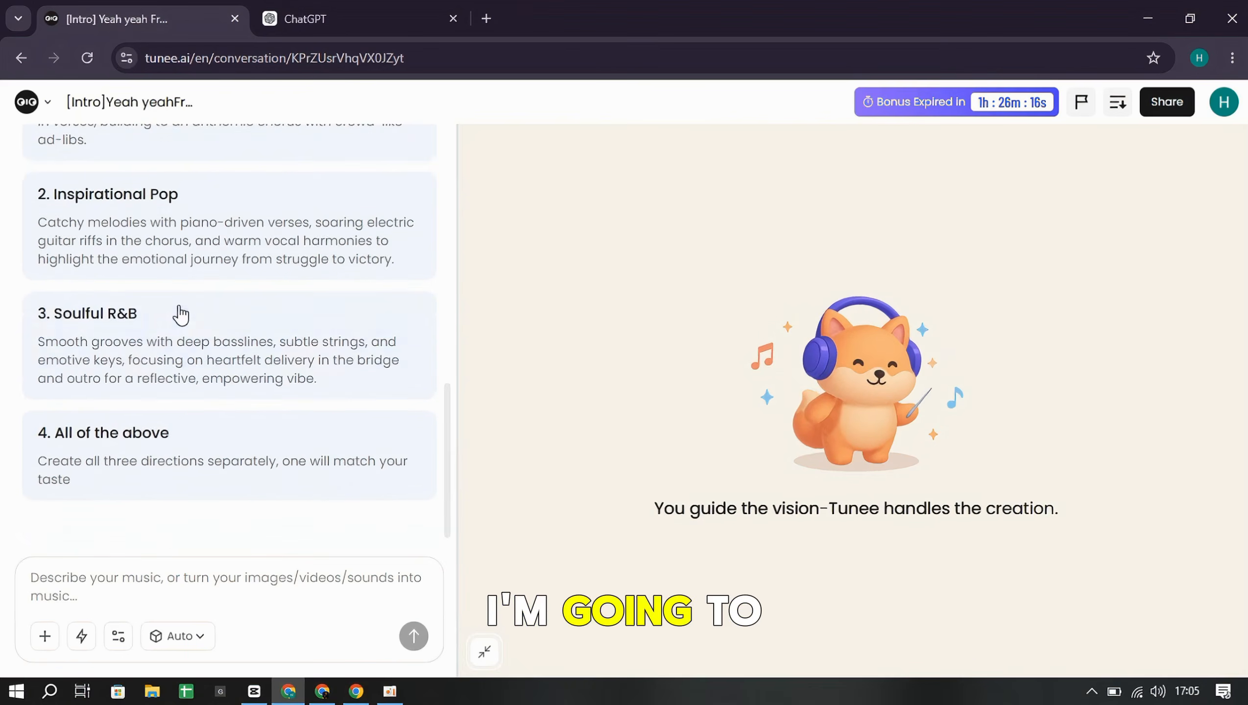
left_click(207, 151)
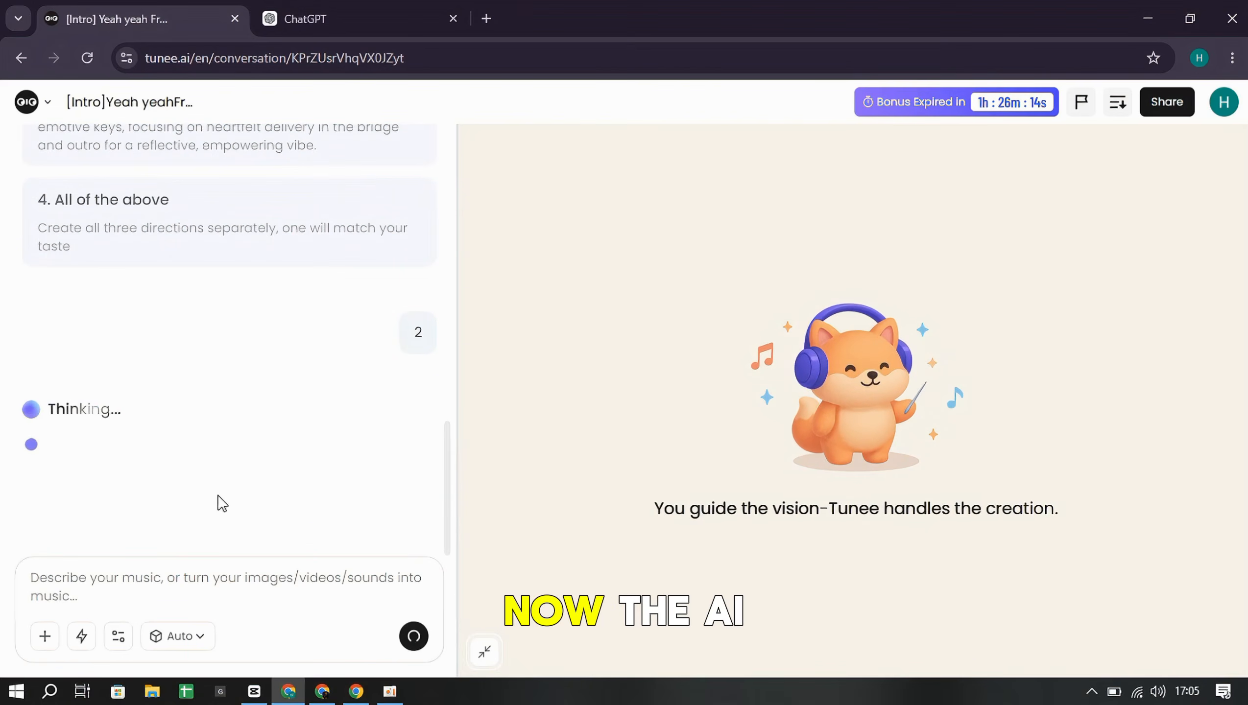
Open suno.com in a new browser tab and paste the same lyrics into its music prompt
mouse_move(316, 694)
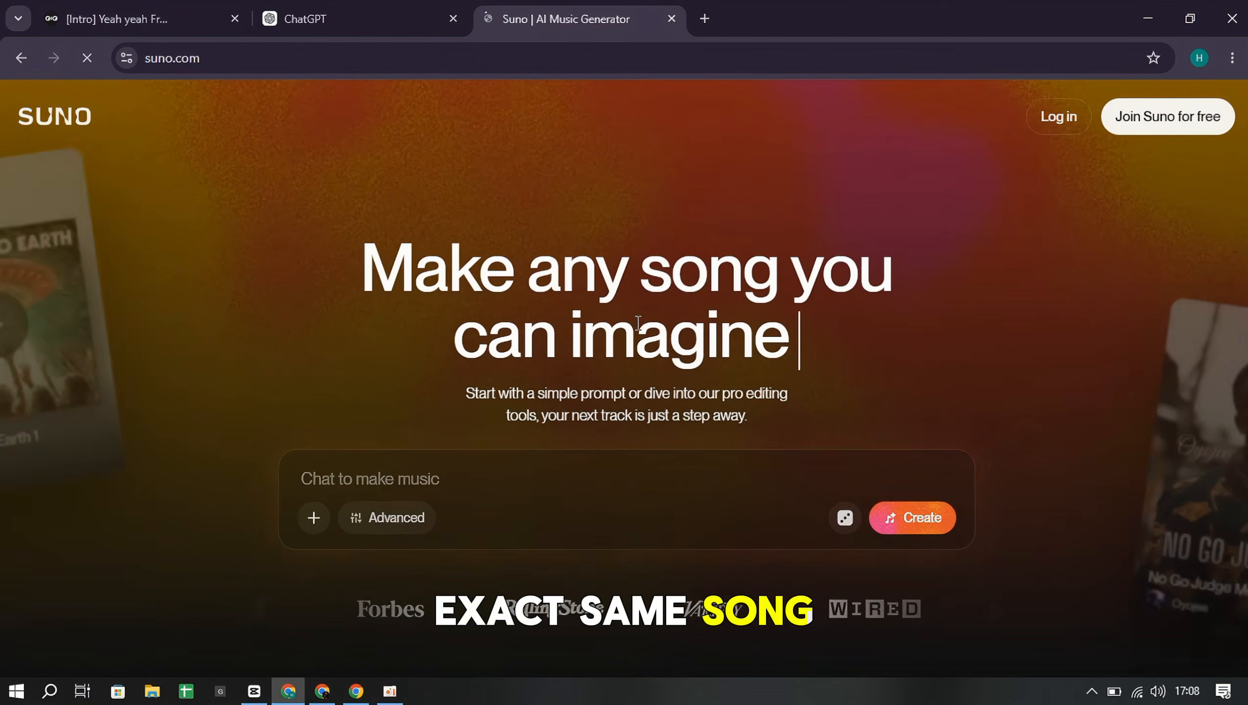
left_click(390, 691)
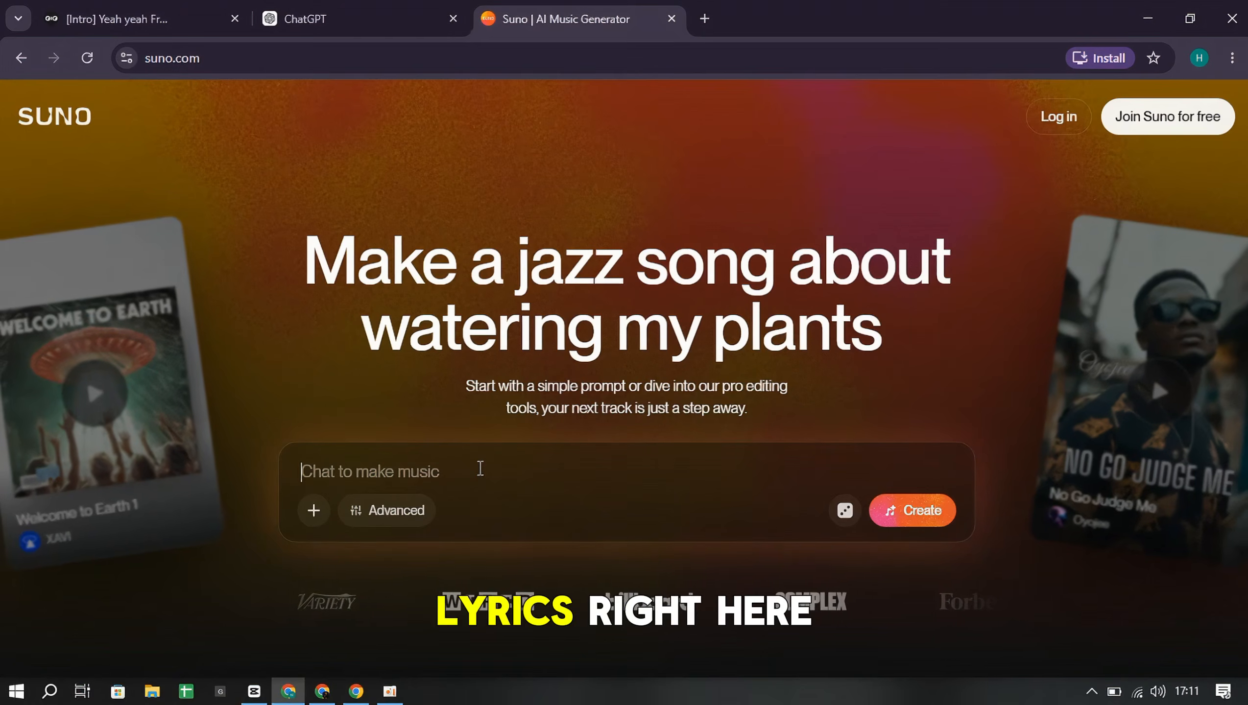
left_click(480, 468)
key("ctrl+v")
scroll(868, 390, "down", 5)
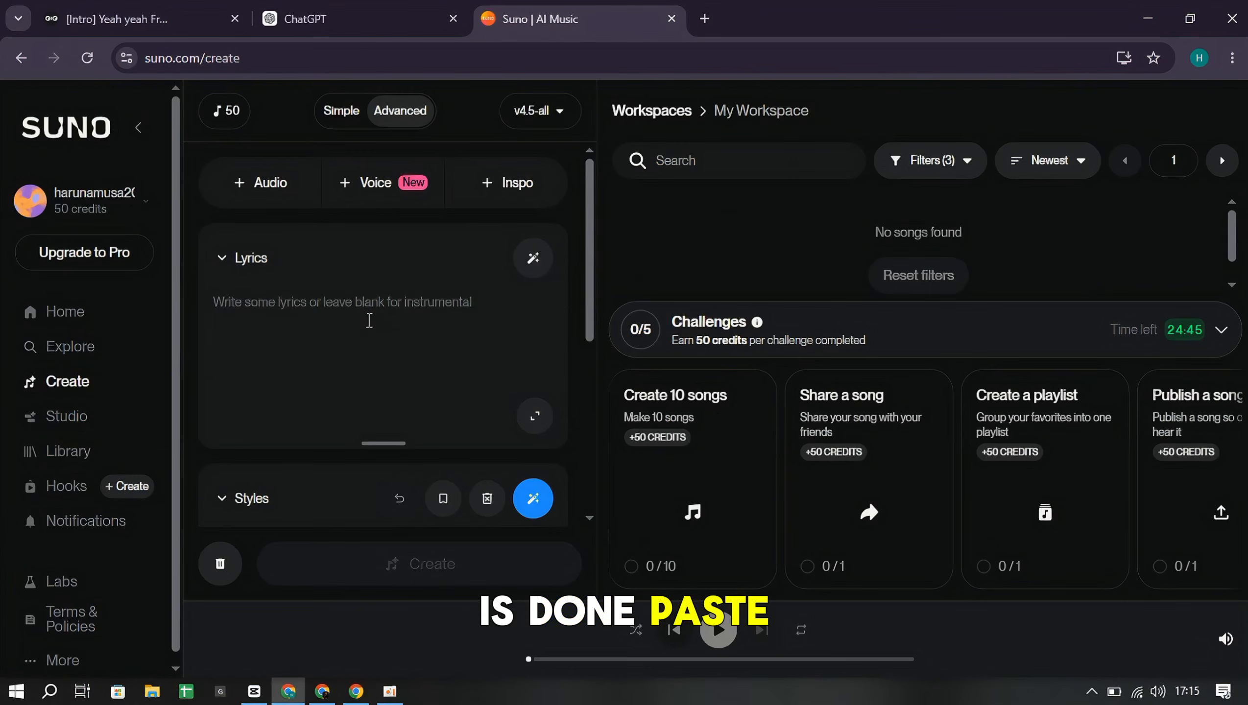
Paste the lyrics into the Lyrics field of Suno's Advanced create page and generate the songs
left_click(369, 320)
key("ctrl+v")
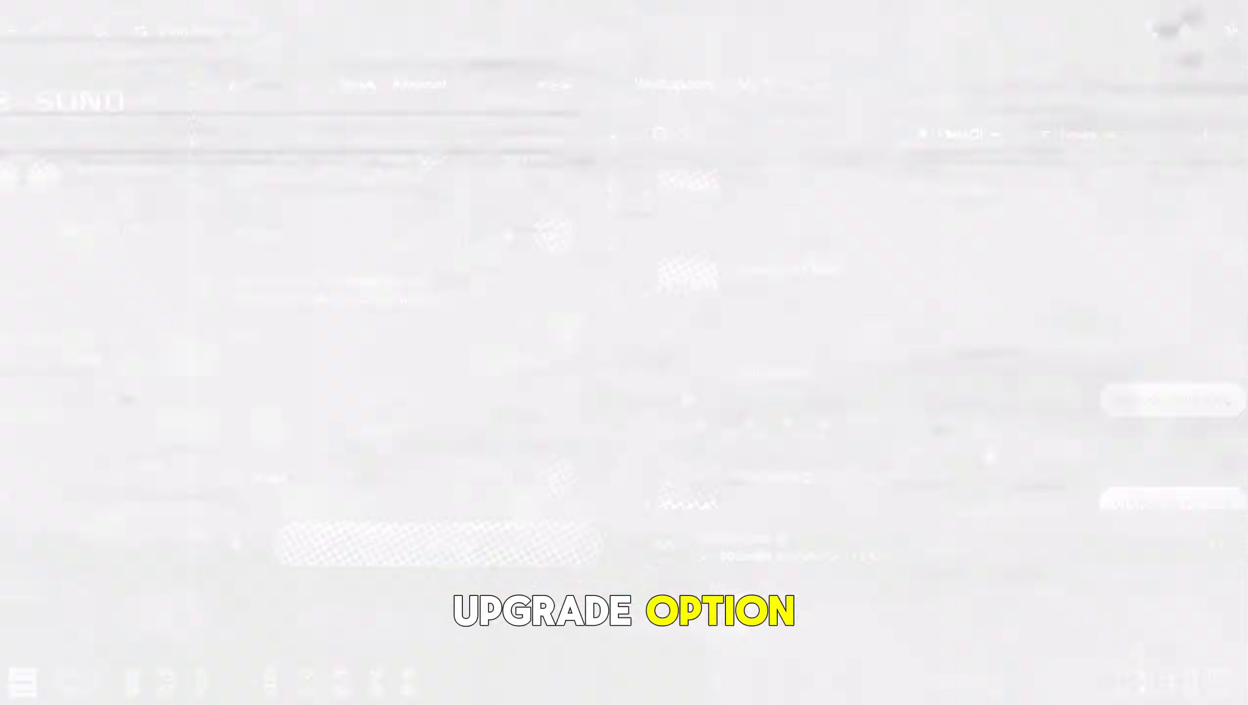
scroll(1044, 412, "up", 1)
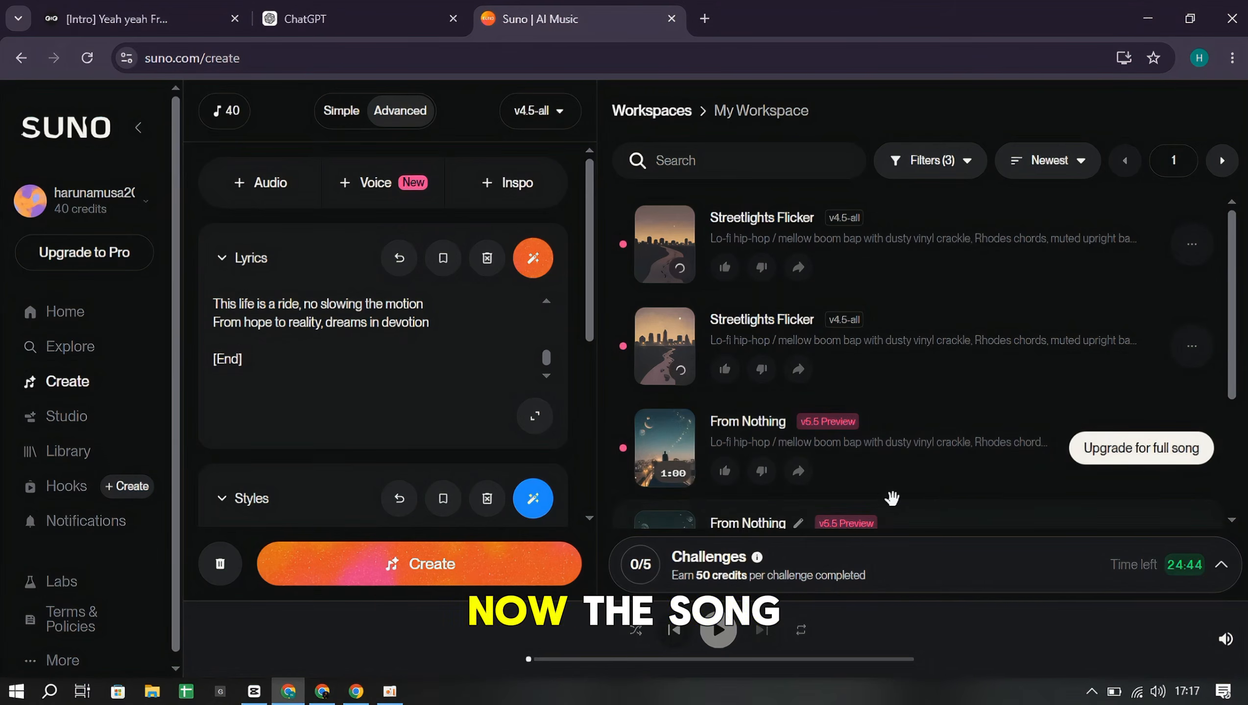
Look through the generated songs, play the 3:05 version of "Streetlights Flicker" and open its options
scroll(980, 425, "down", 3)
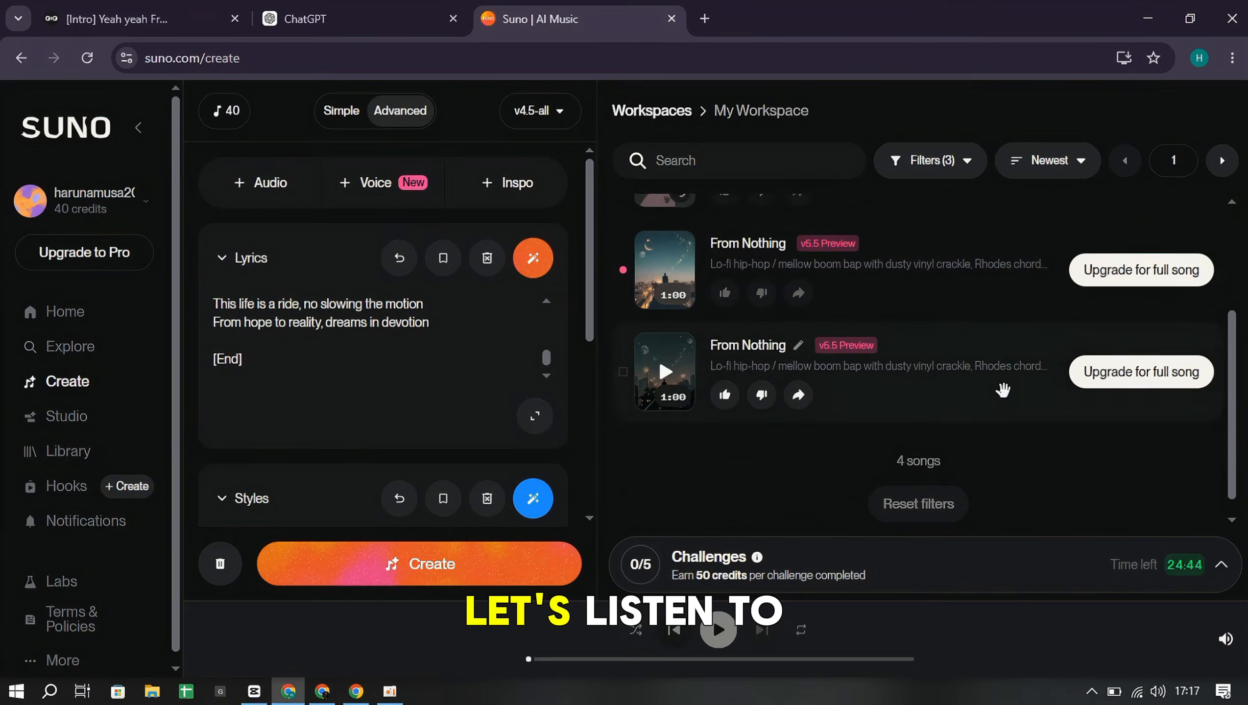
scroll(996, 387, "up", 3)
scroll(982, 296, "down", 3)
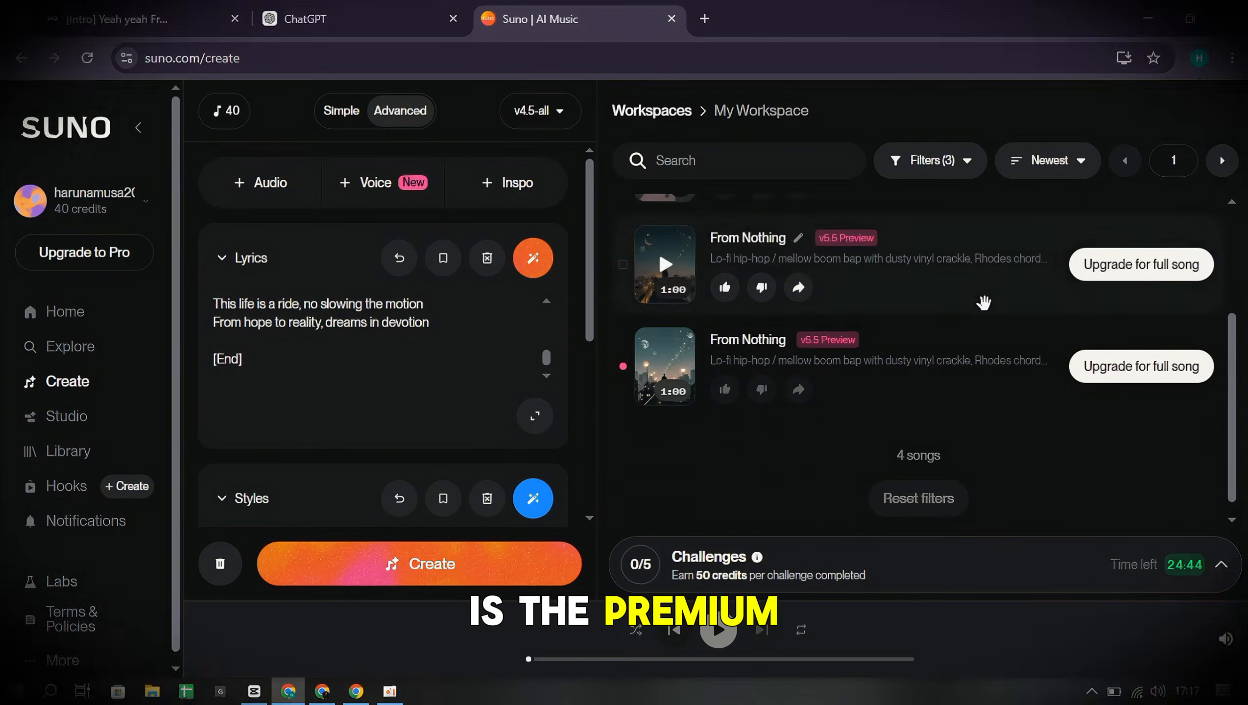
scroll(975, 335, "up", 3)
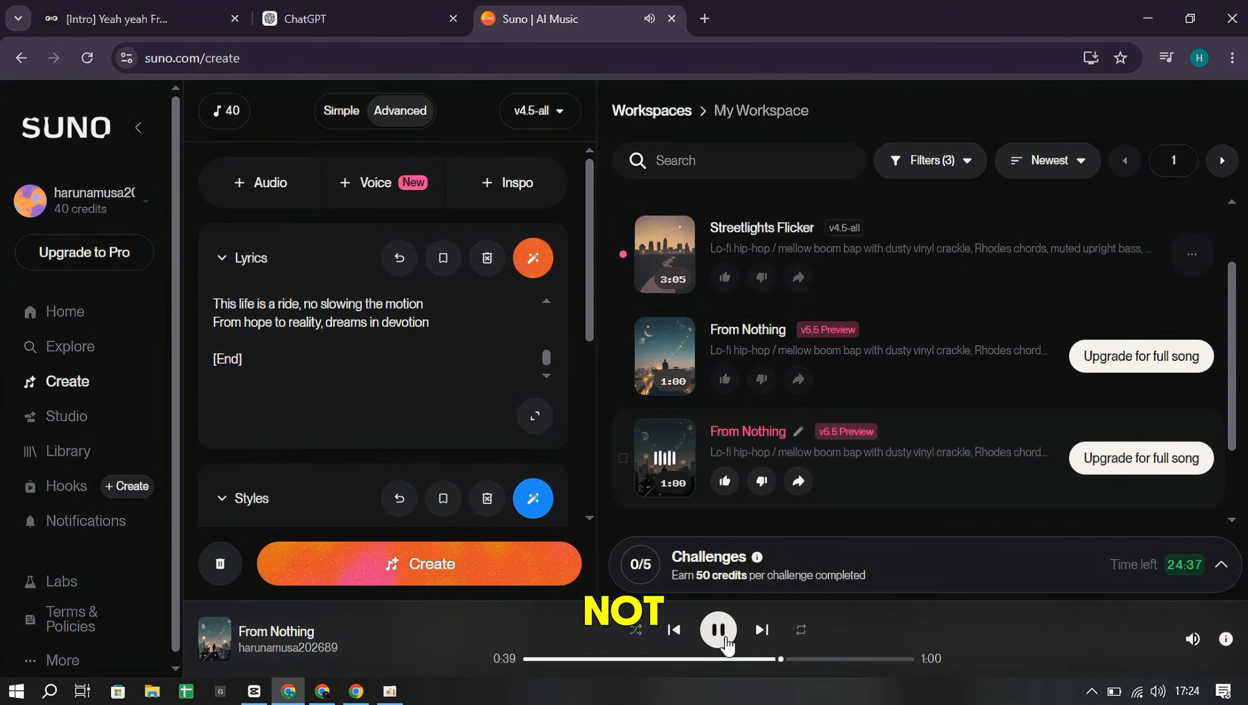
left_click(666, 348)
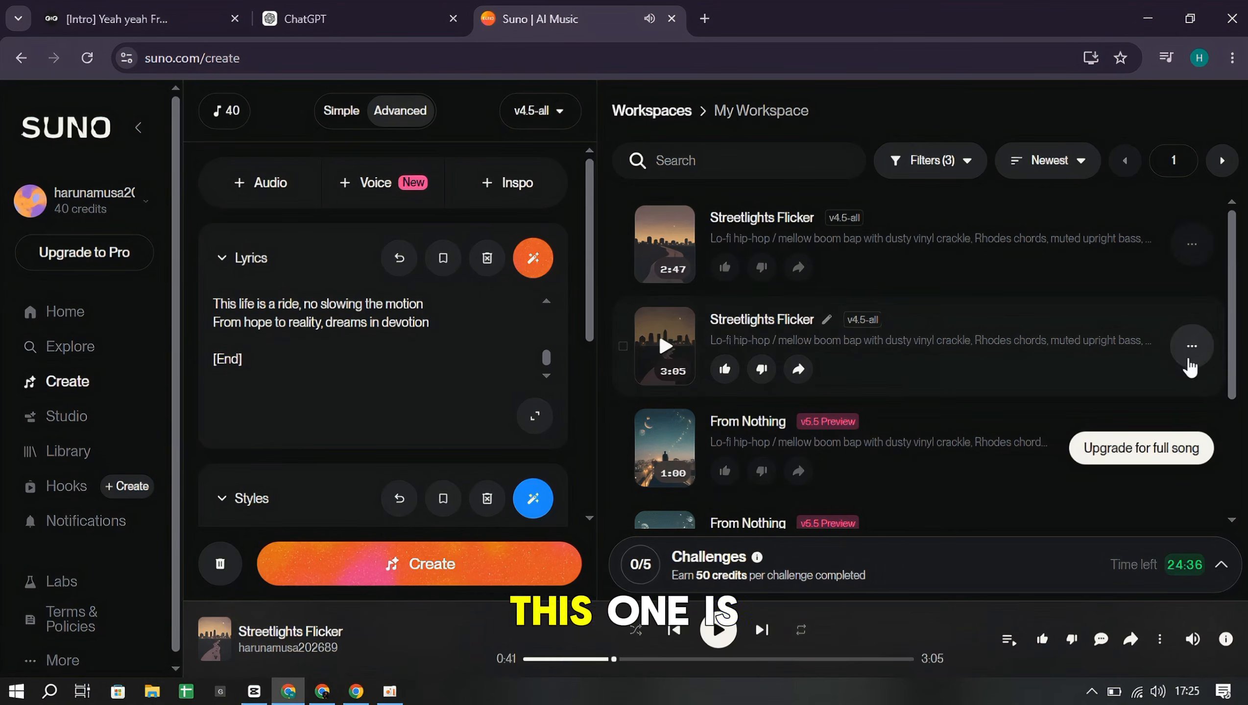
left_click(1189, 353)
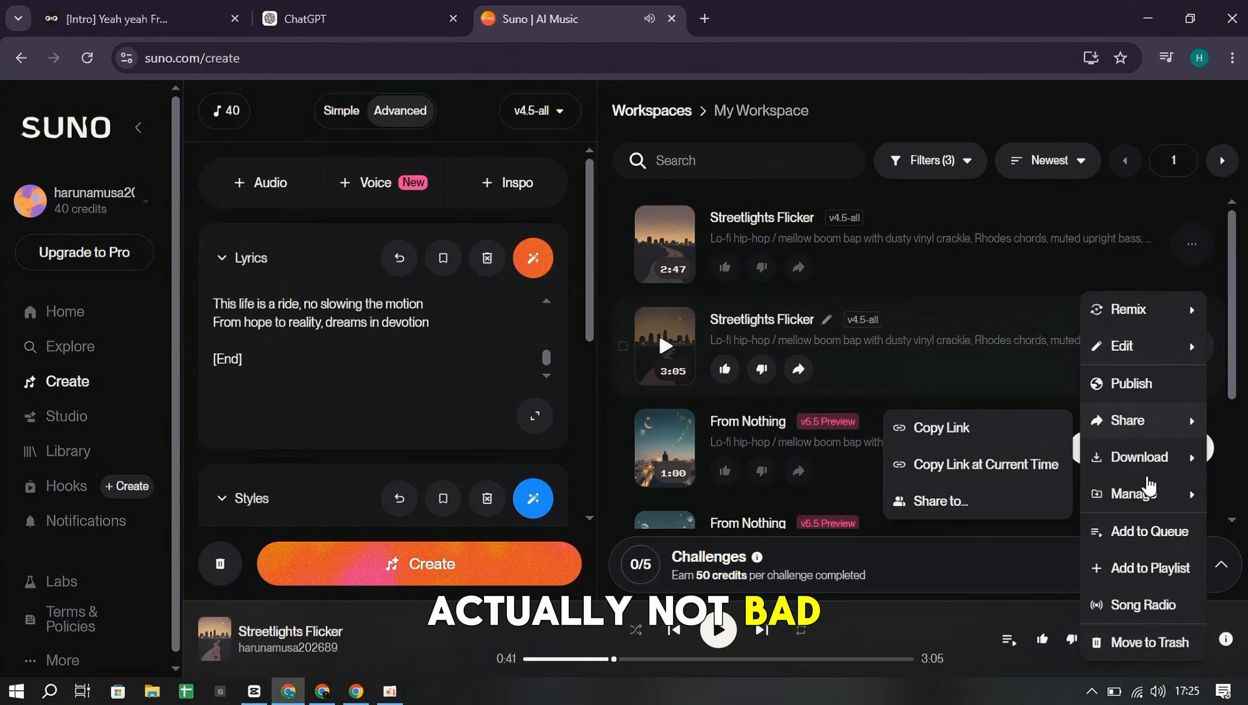
left_click(376, 701)
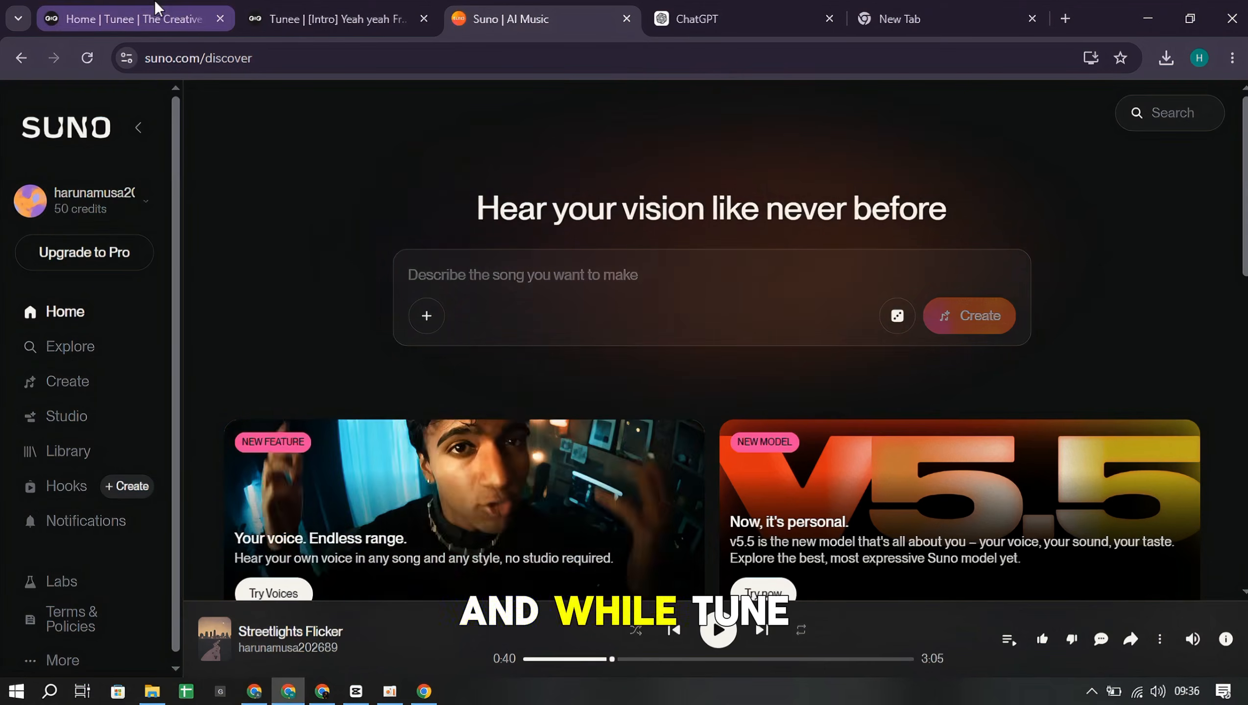
Compare the available credits in Tunee and Suno, and return to the Tunee conversation with the generated songs
left_click(154, 1)
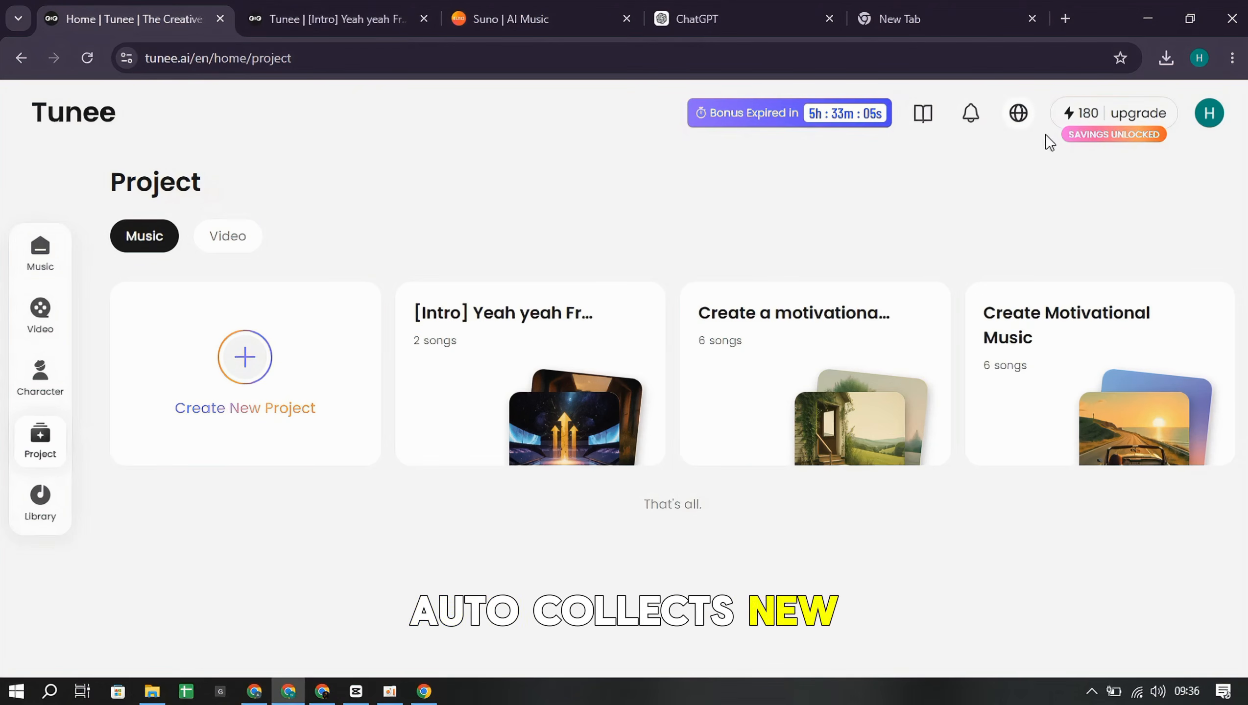
left_click(567, 19)
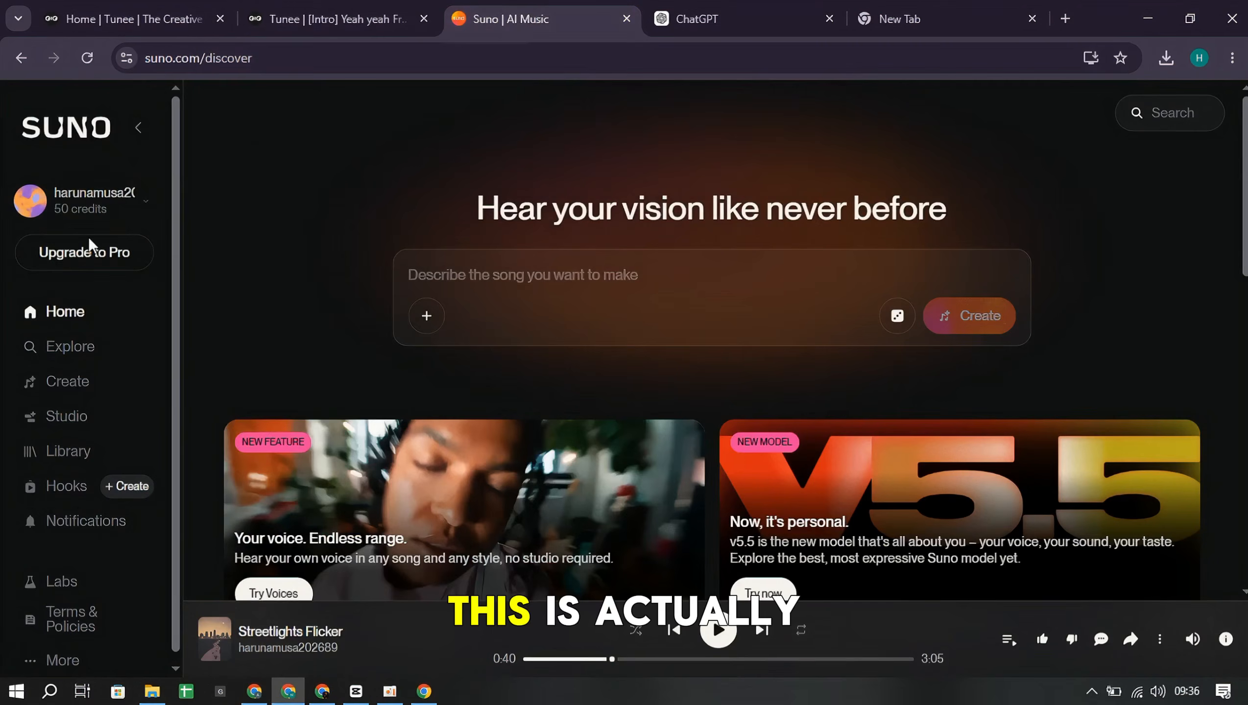
left_click(336, 18)
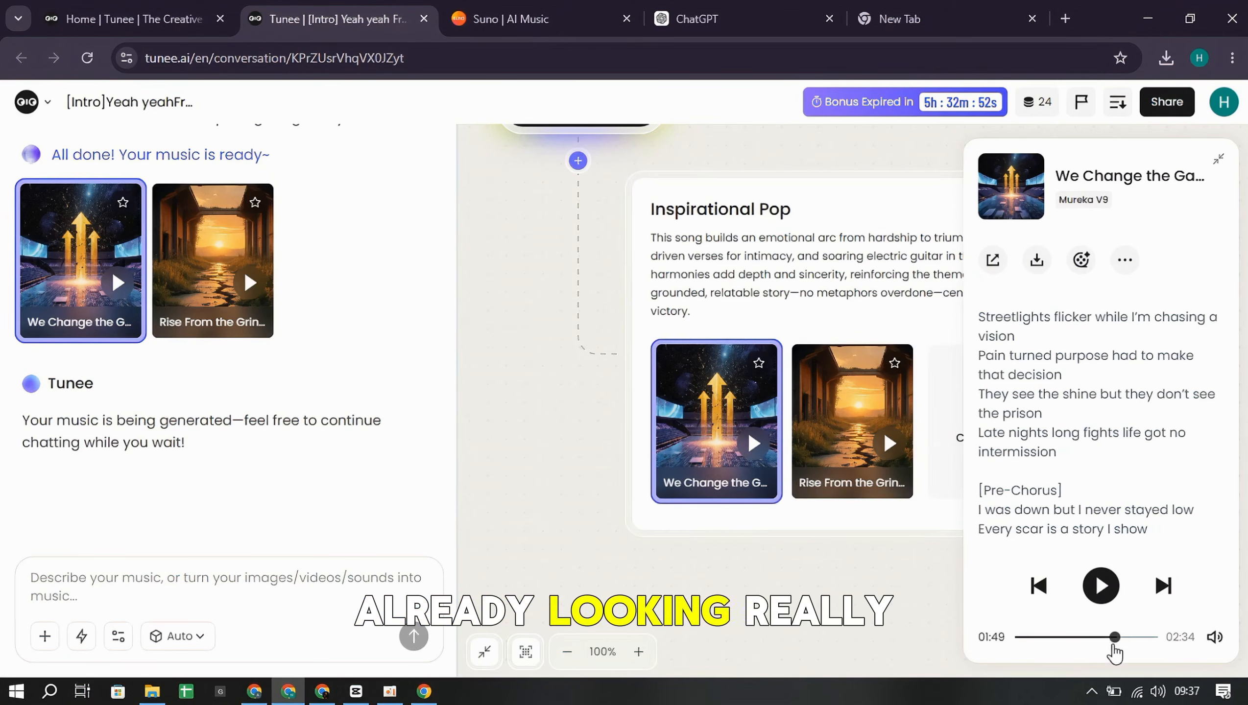
Play the Inspirational Pop song "We Change the Ga..." from the start, read through its lyrics and pause it
left_click_drag(1113, 640, 980, 638)
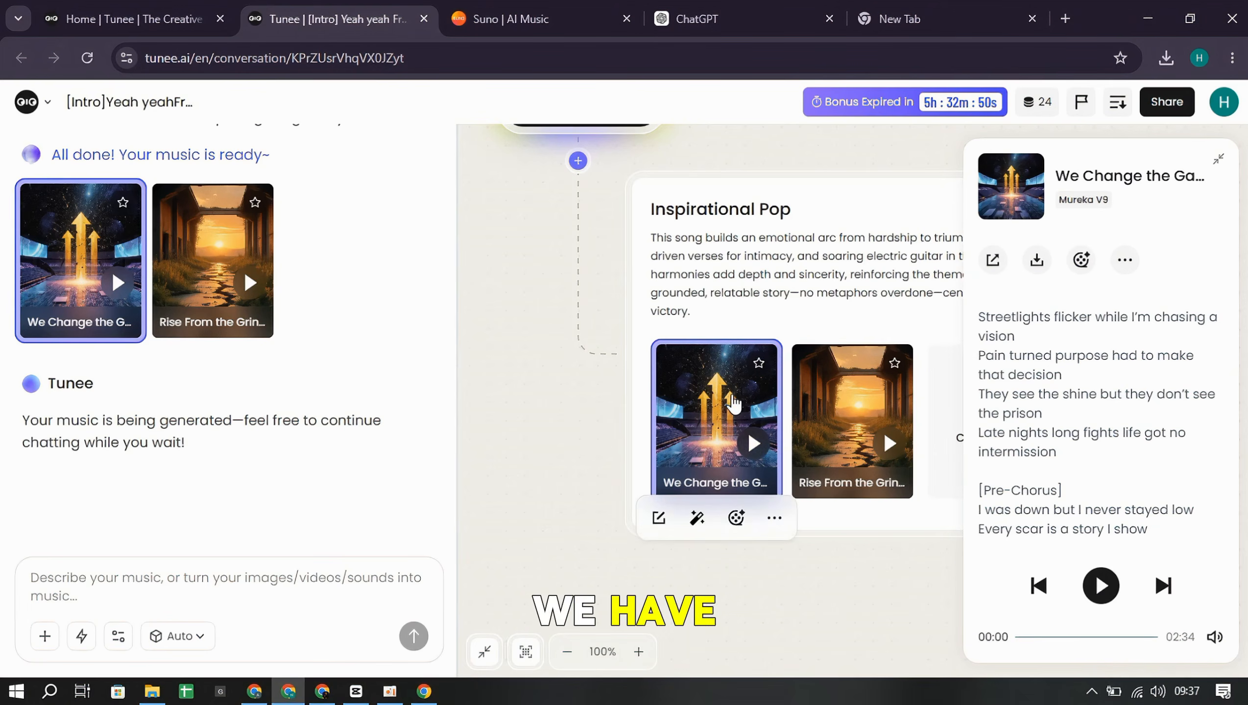
left_click(734, 403)
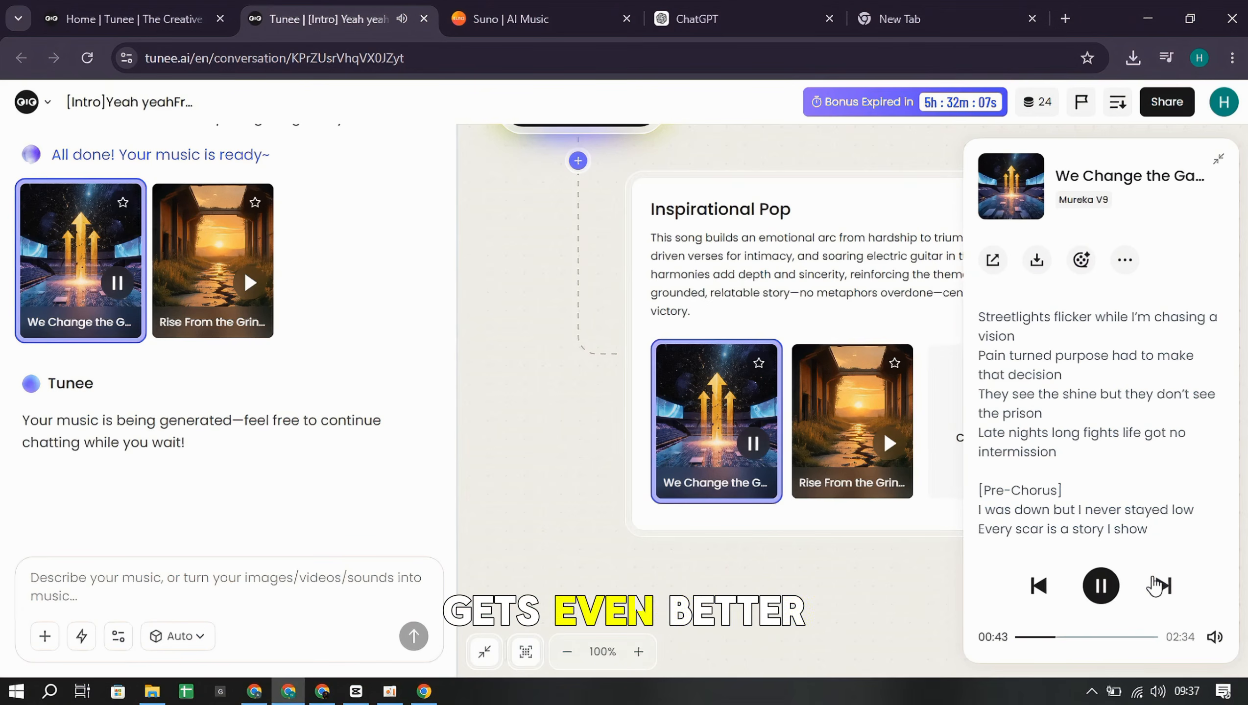
scroll(1093, 459, "down", 4)
scroll(1088, 456, "down", 4)
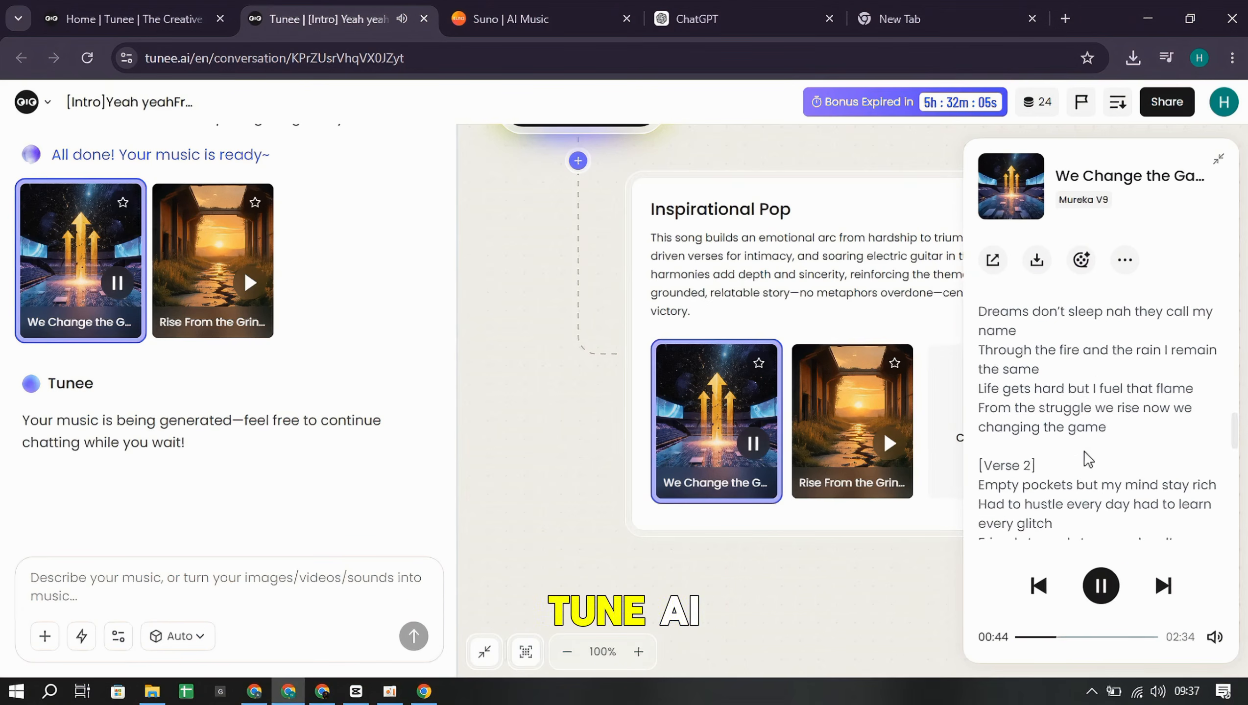
scroll(1020, 435, "down", 2)
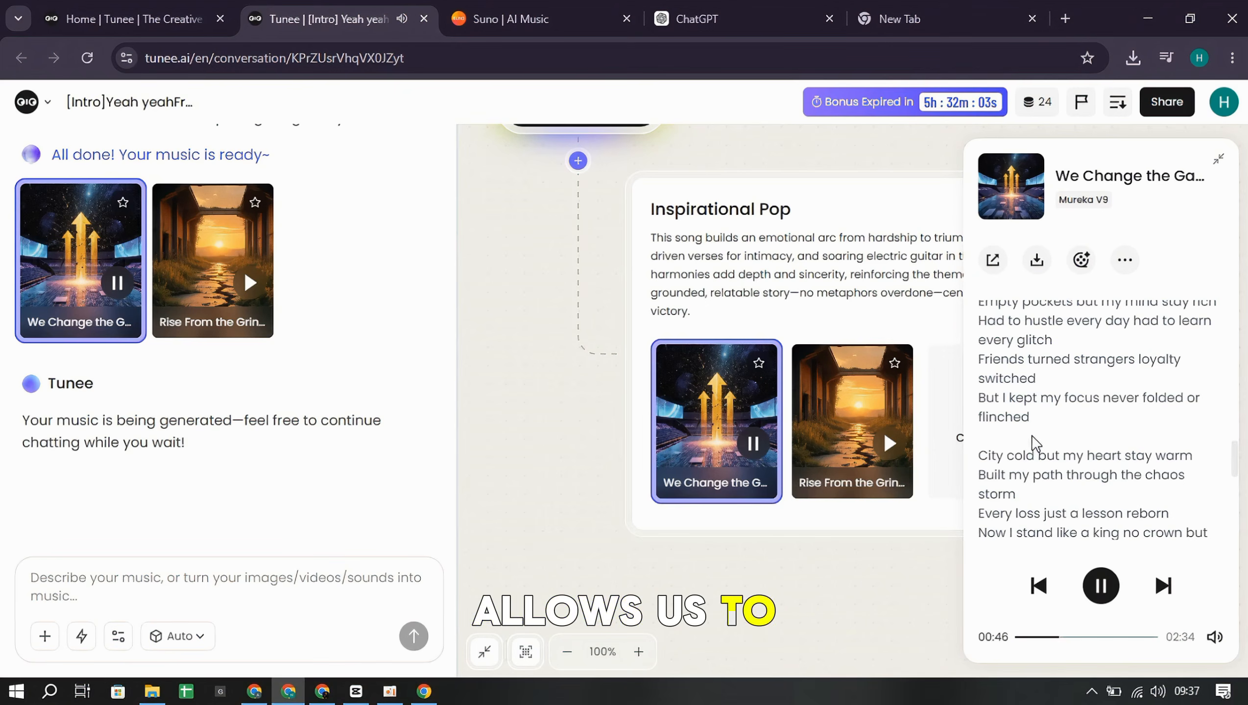
scroll(1035, 442, "down", 5)
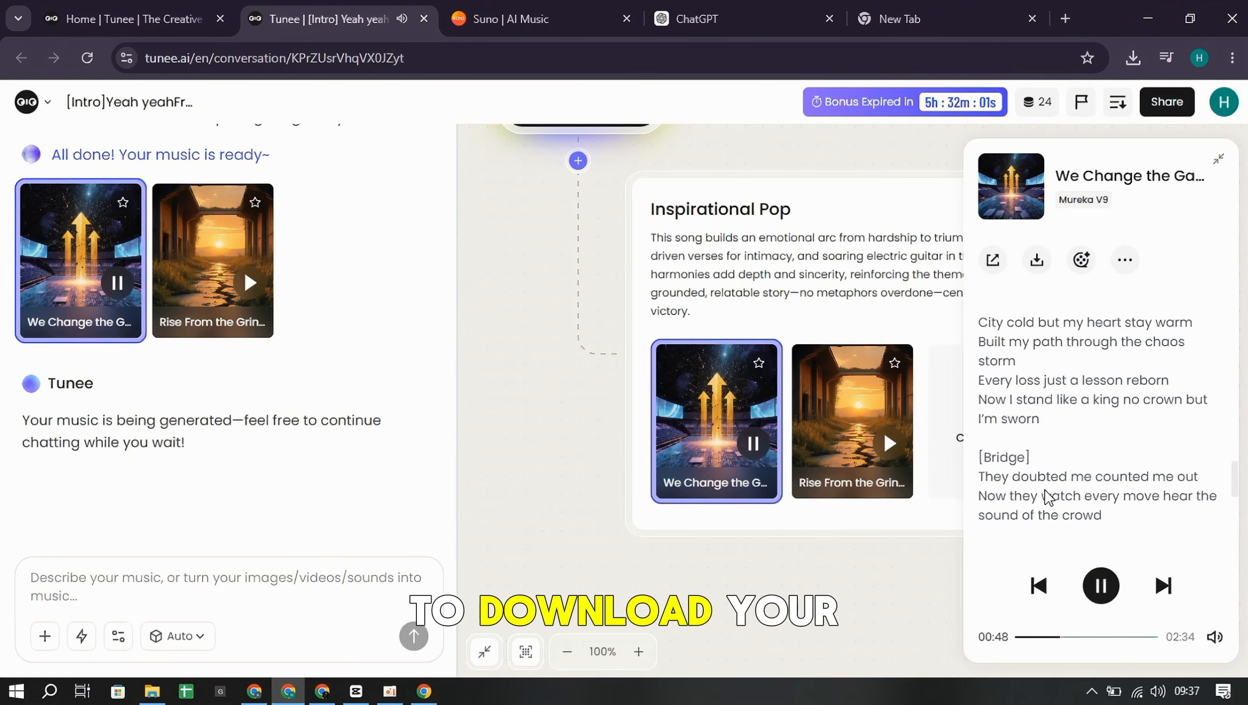
key("space")
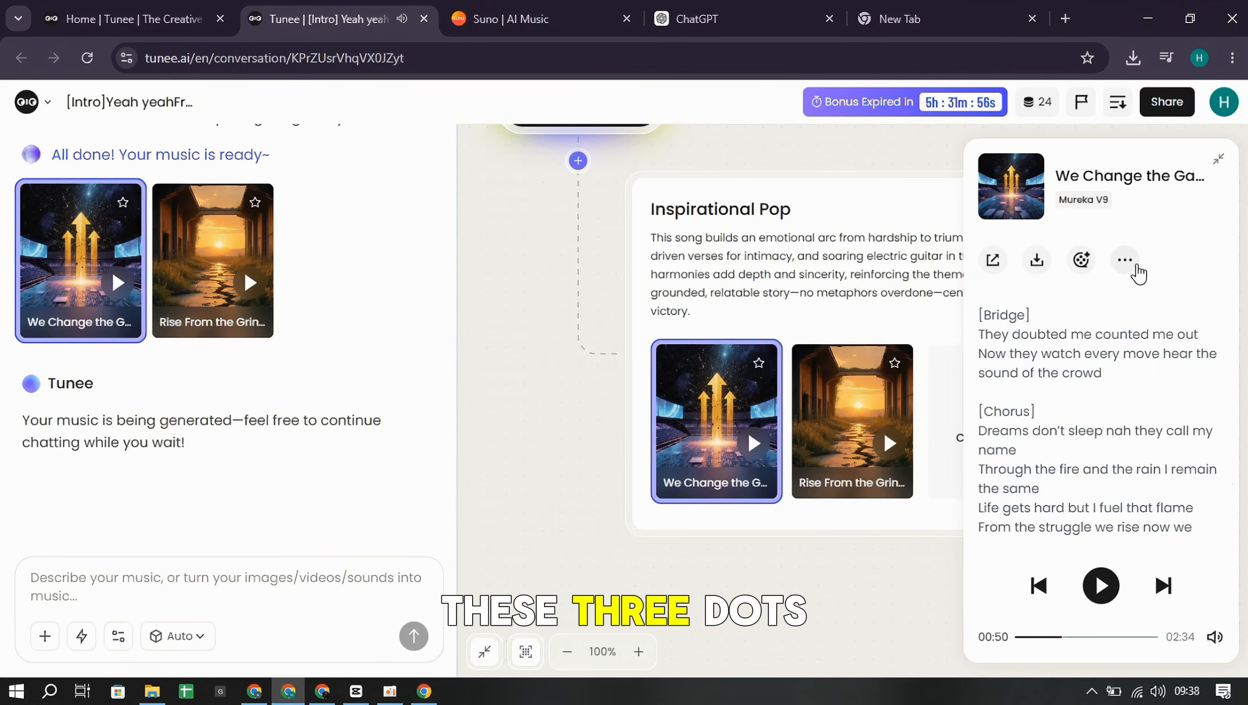
Download the song "We Change the Ga..." as an MP3 file
left_click(1135, 267)
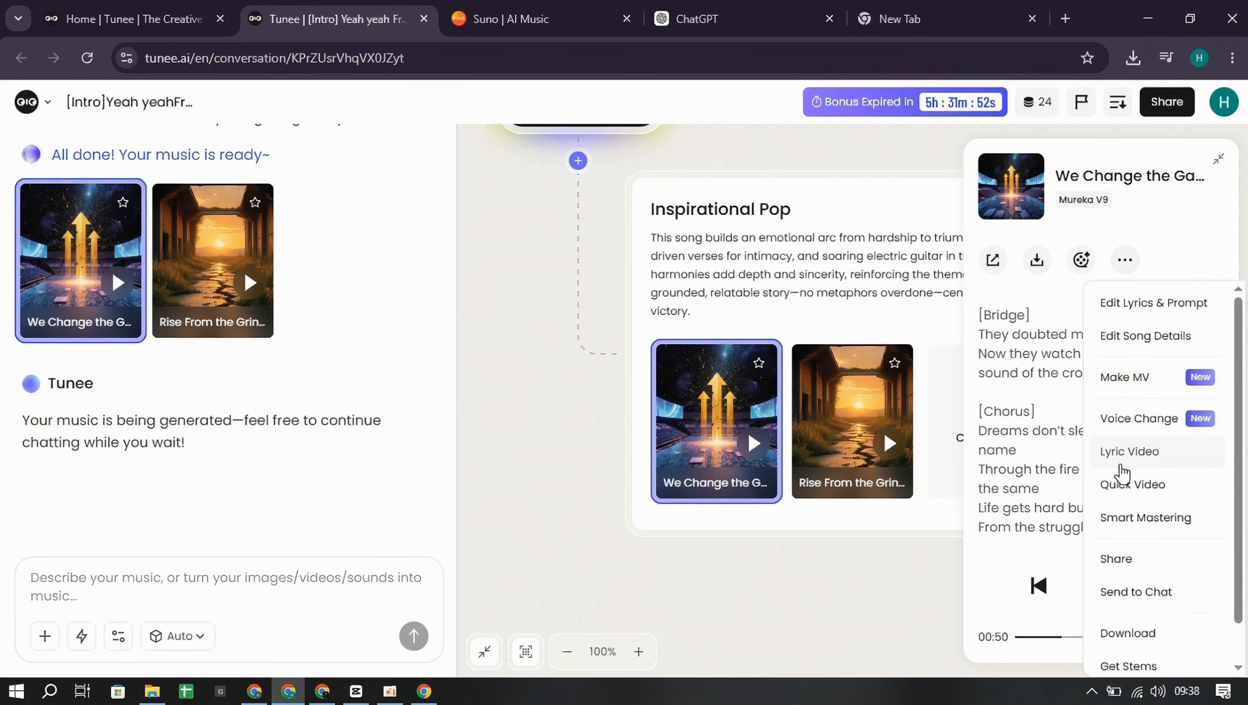
scroll(1134, 617, "down", 2)
left_click(1143, 585)
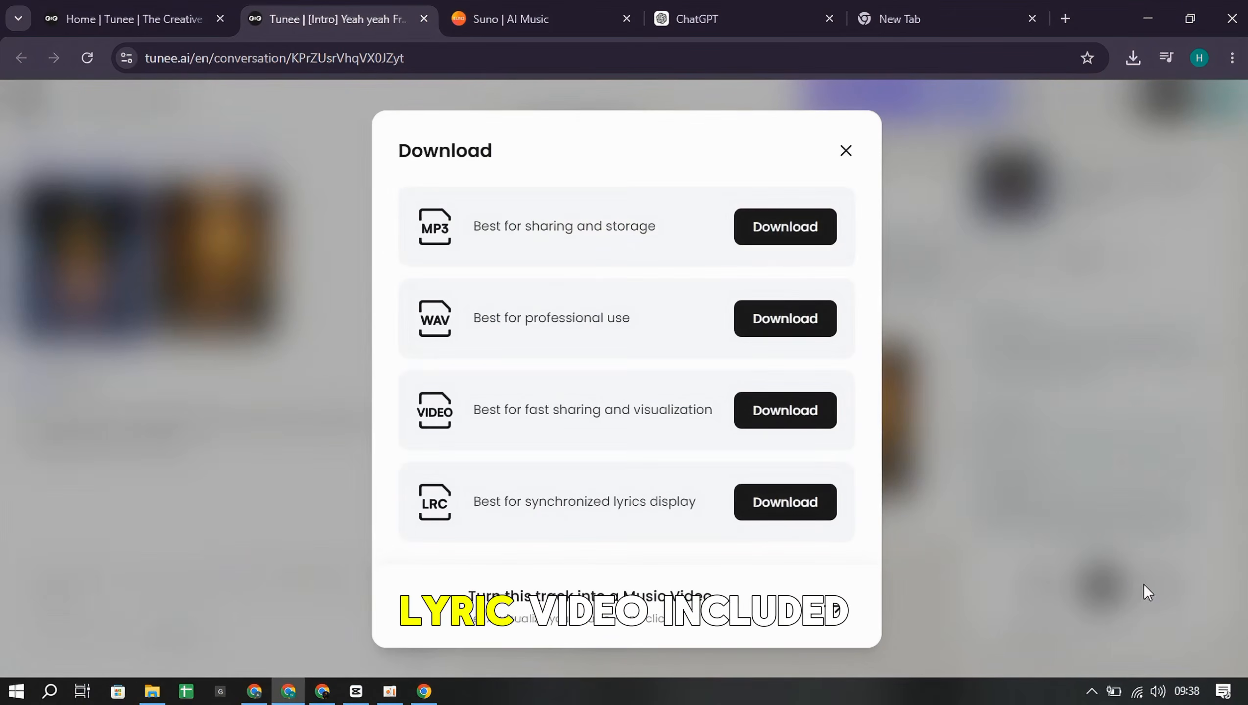
left_click(779, 238)
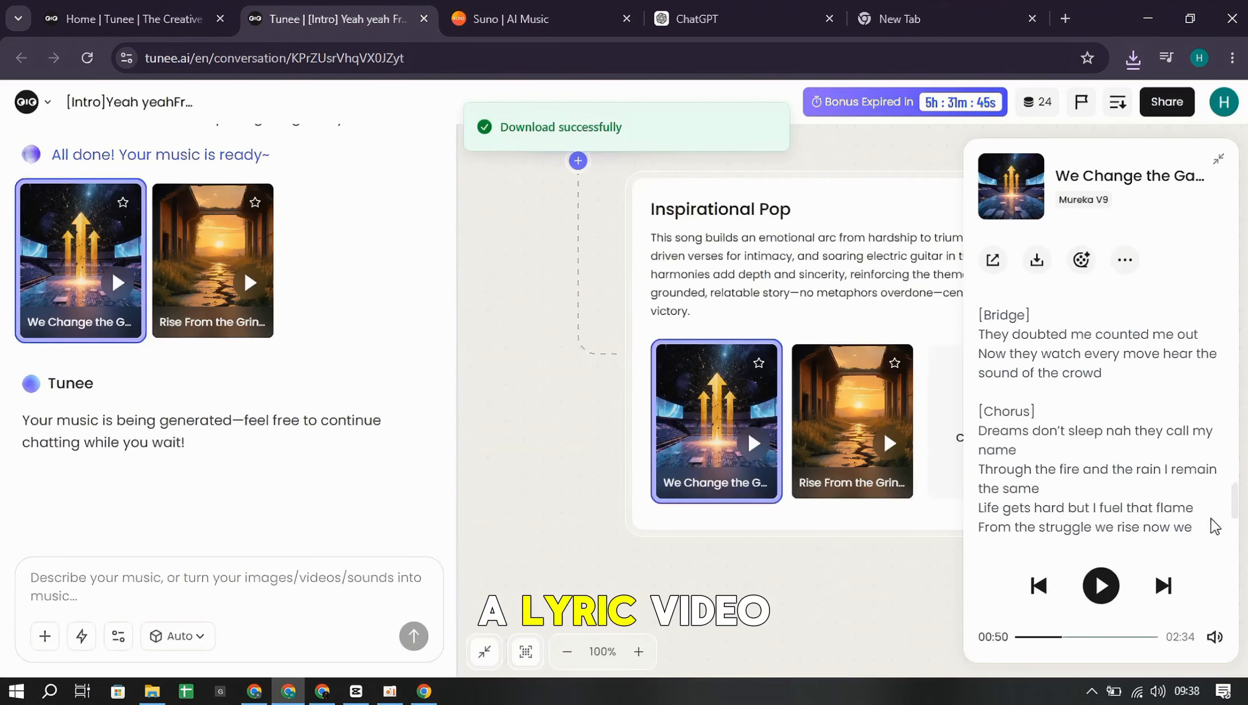
Open the Lyric Video maker for the song "We Change the Ga..." and play the generated preview
left_click(1125, 260)
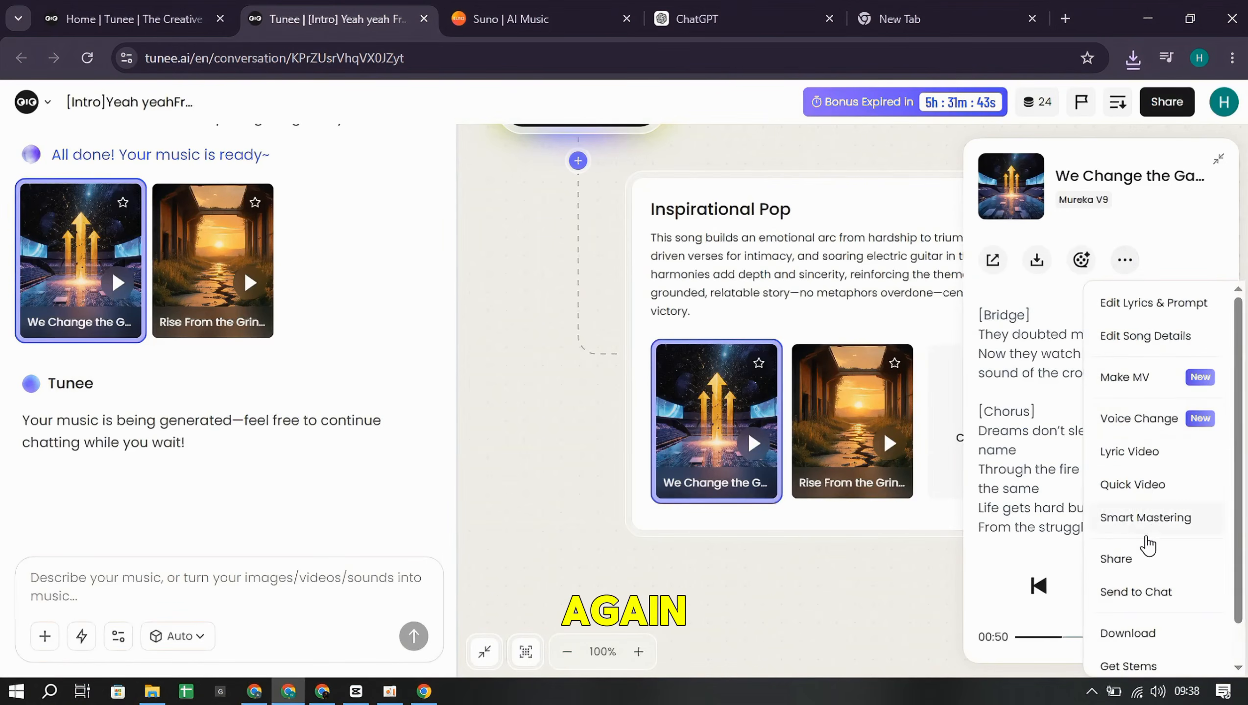
scroll(1136, 404, "down", 1)
left_click(1136, 403)
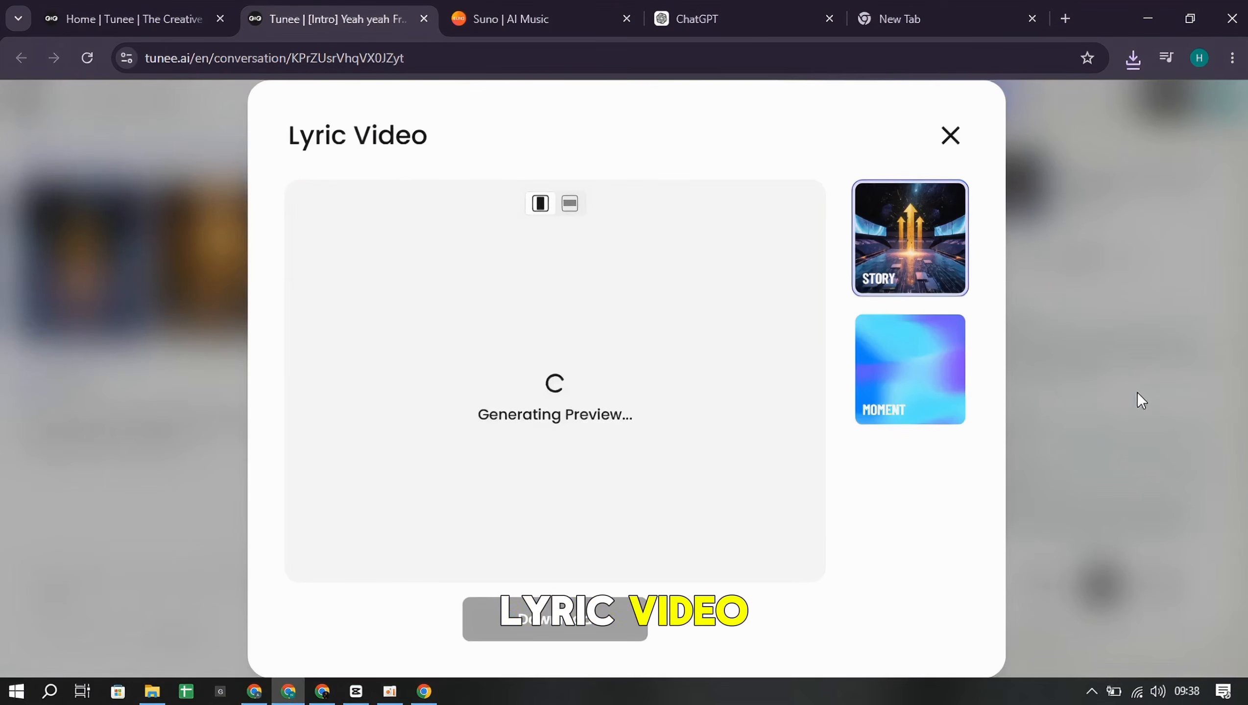
left_click(555, 399)
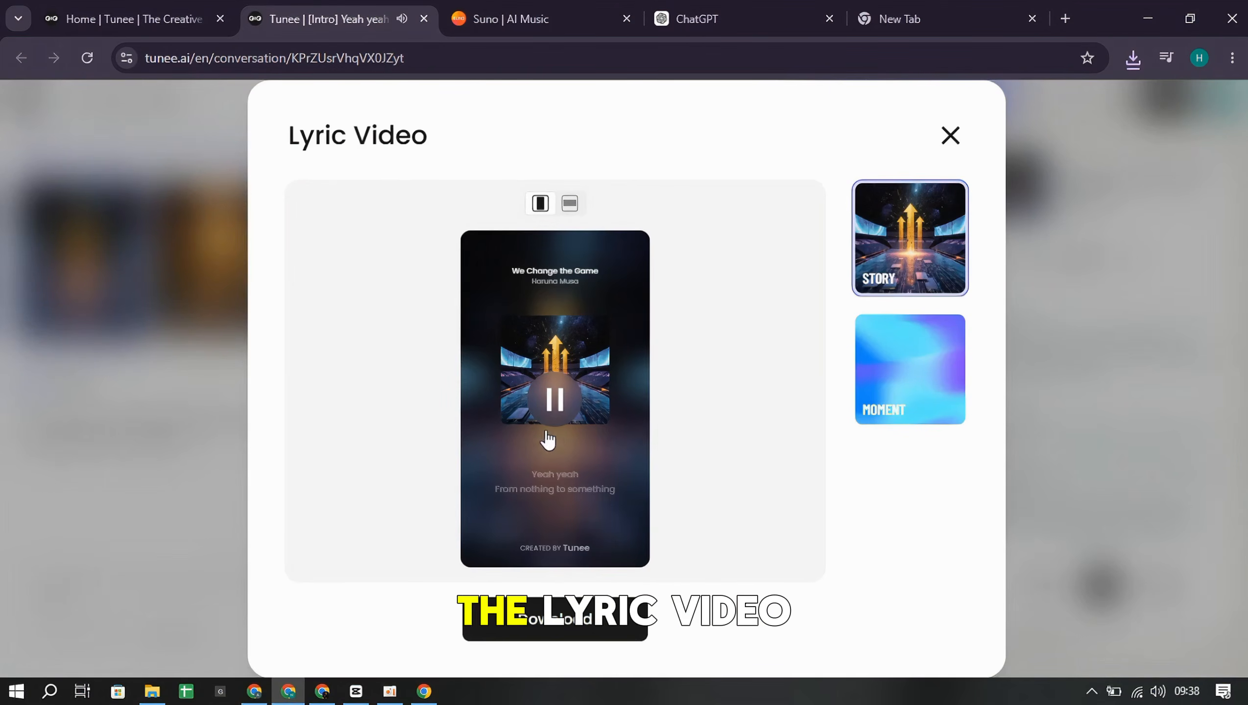
Preview the lyric video in landscape format, try the Moment style in portrait format, and select the Story style again
left_click(572, 204)
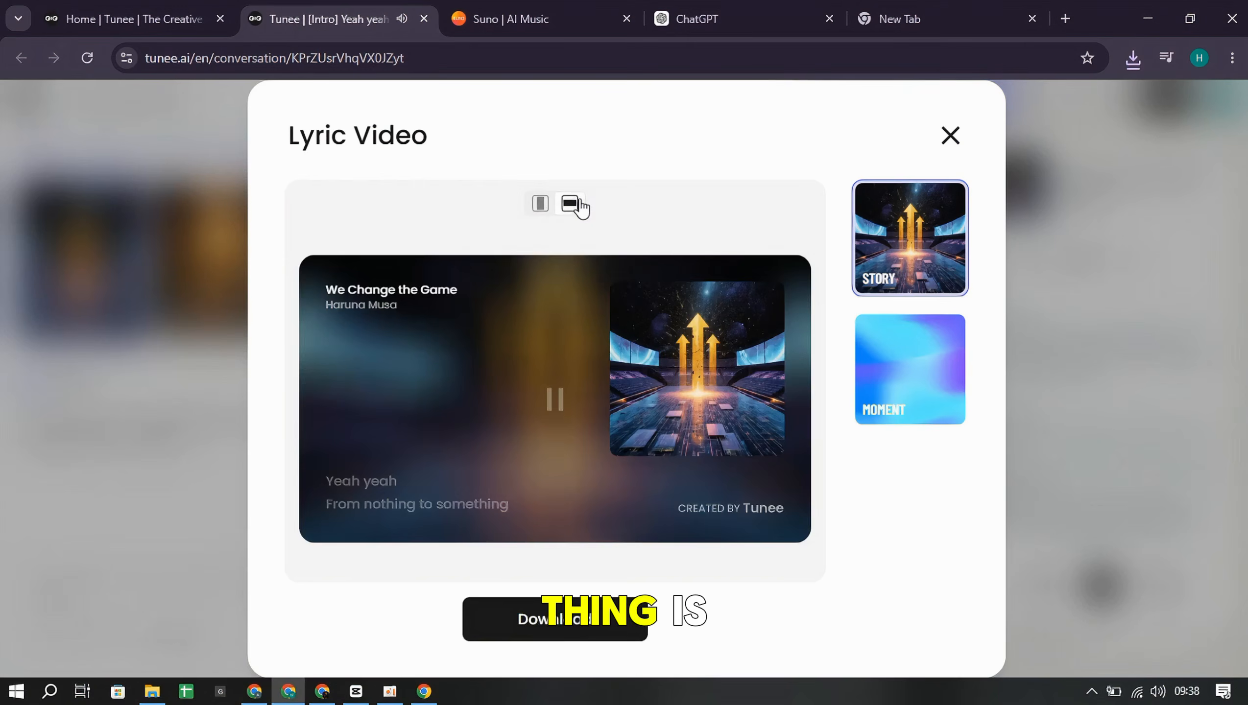
left_click(899, 395)
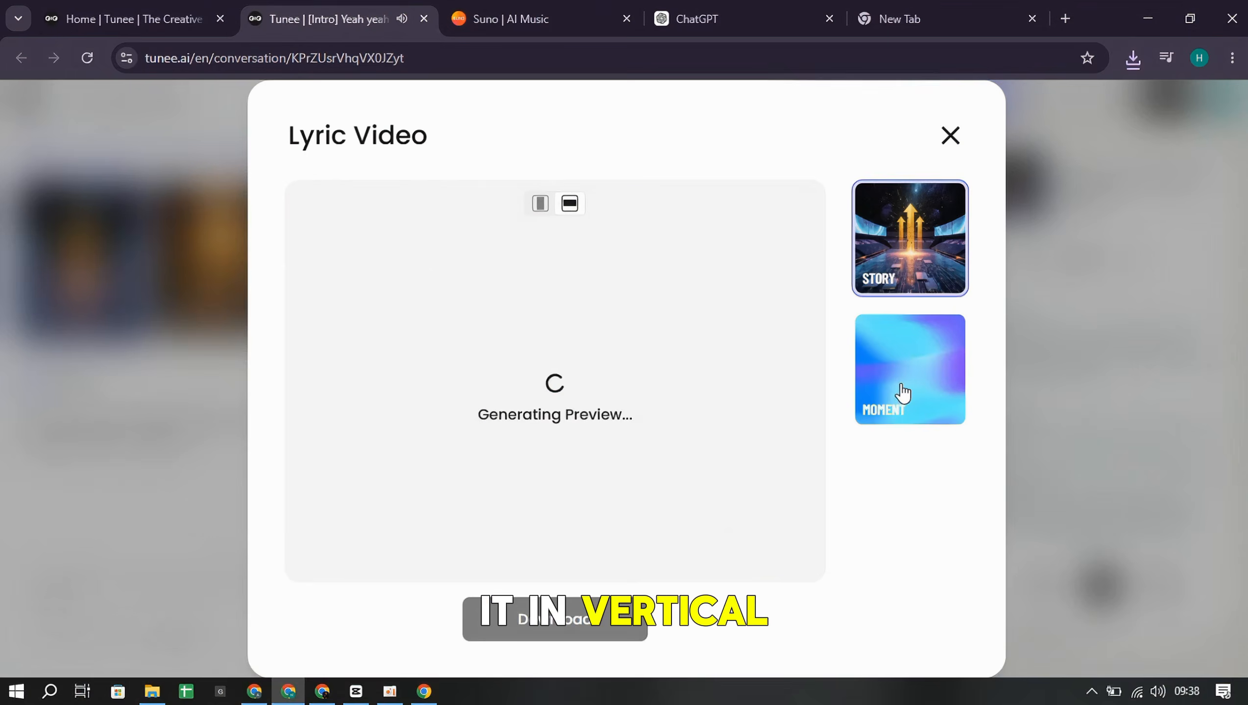
left_click(542, 205)
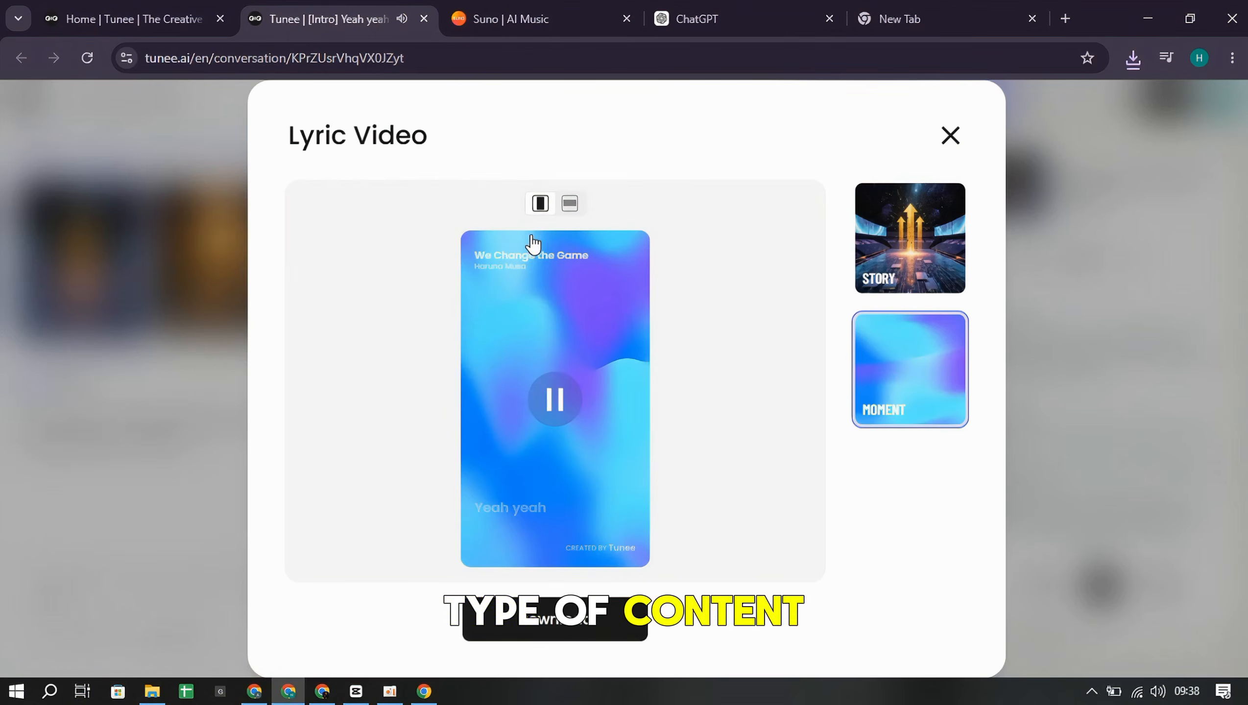
left_click(888, 259)
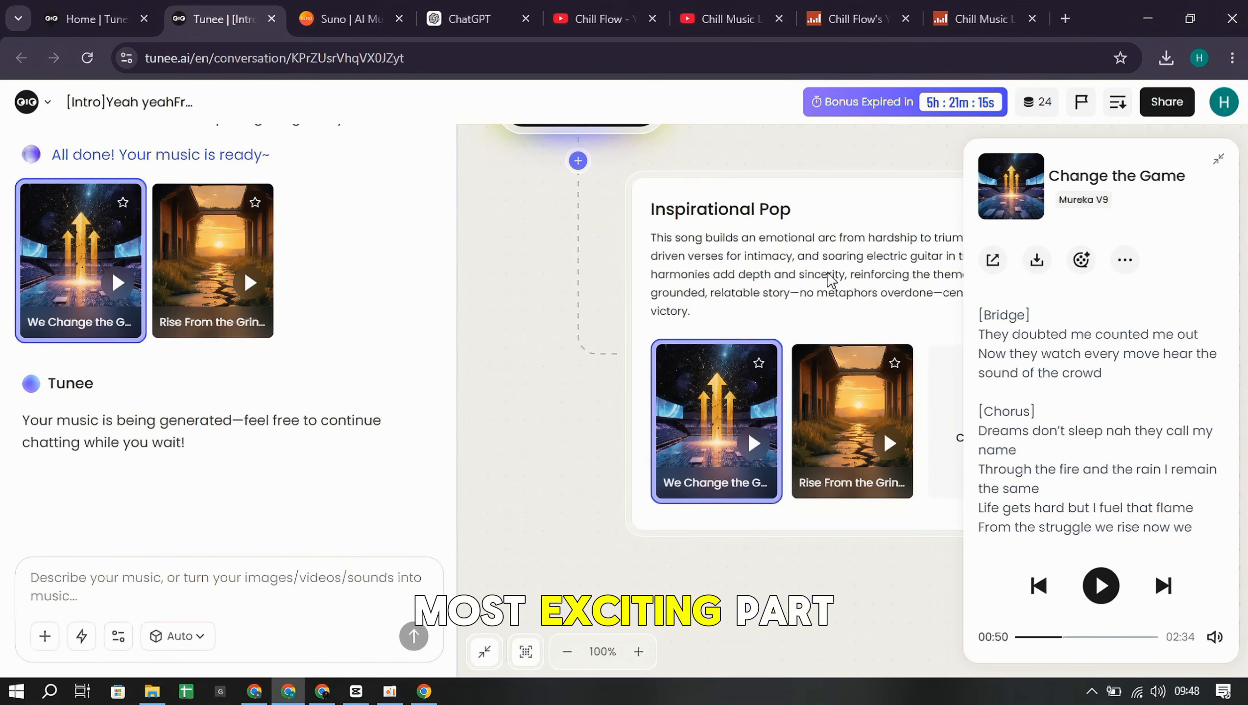
Switch to the Chill Flow channel on YouTube, read its description, join date and channel statistics, and close the details
mouse_move(859, 430)
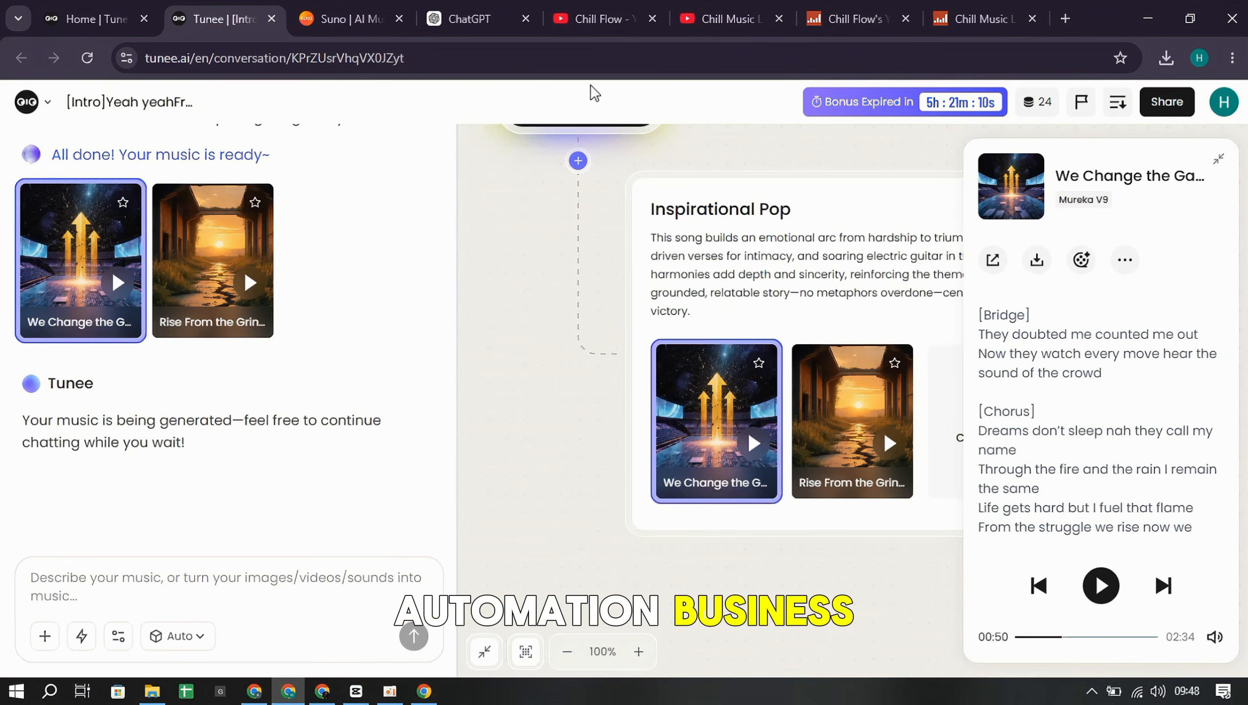
left_click(600, 19)
scroll(431, 247, "up", 2)
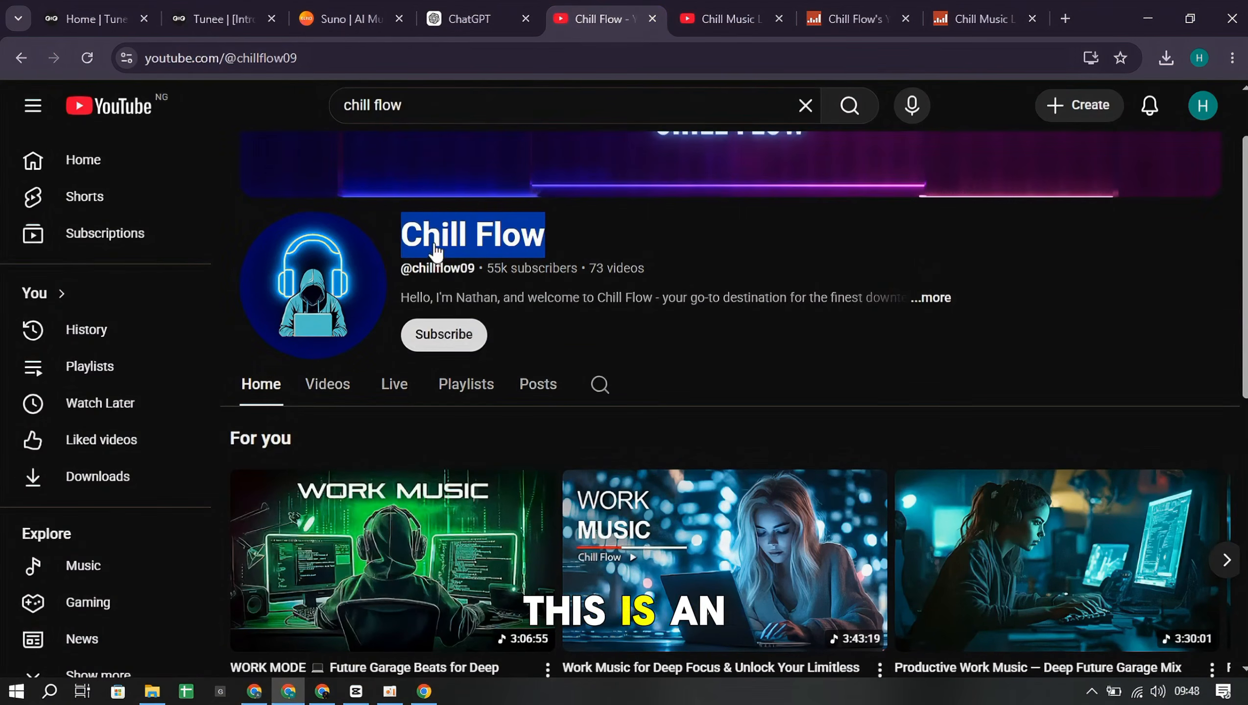
left_click(531, 297)
scroll(545, 498, "down", 3)
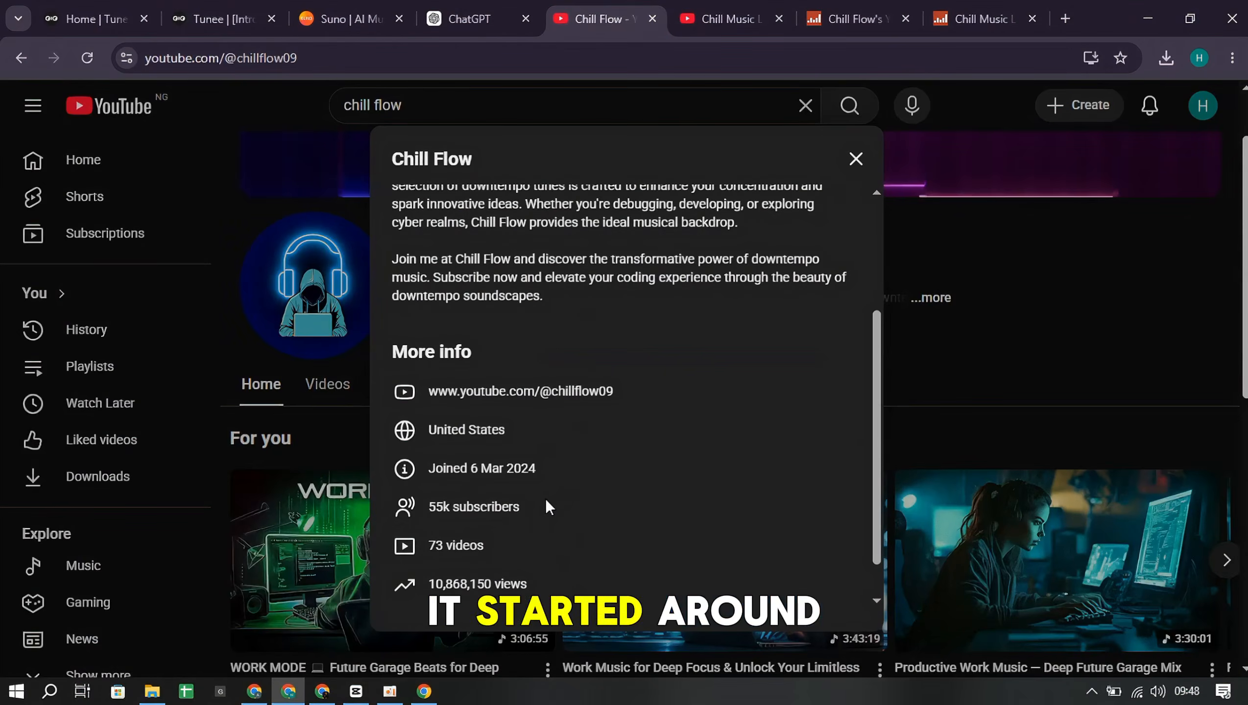
left_click_drag(428, 424, 576, 417)
double_click(513, 427)
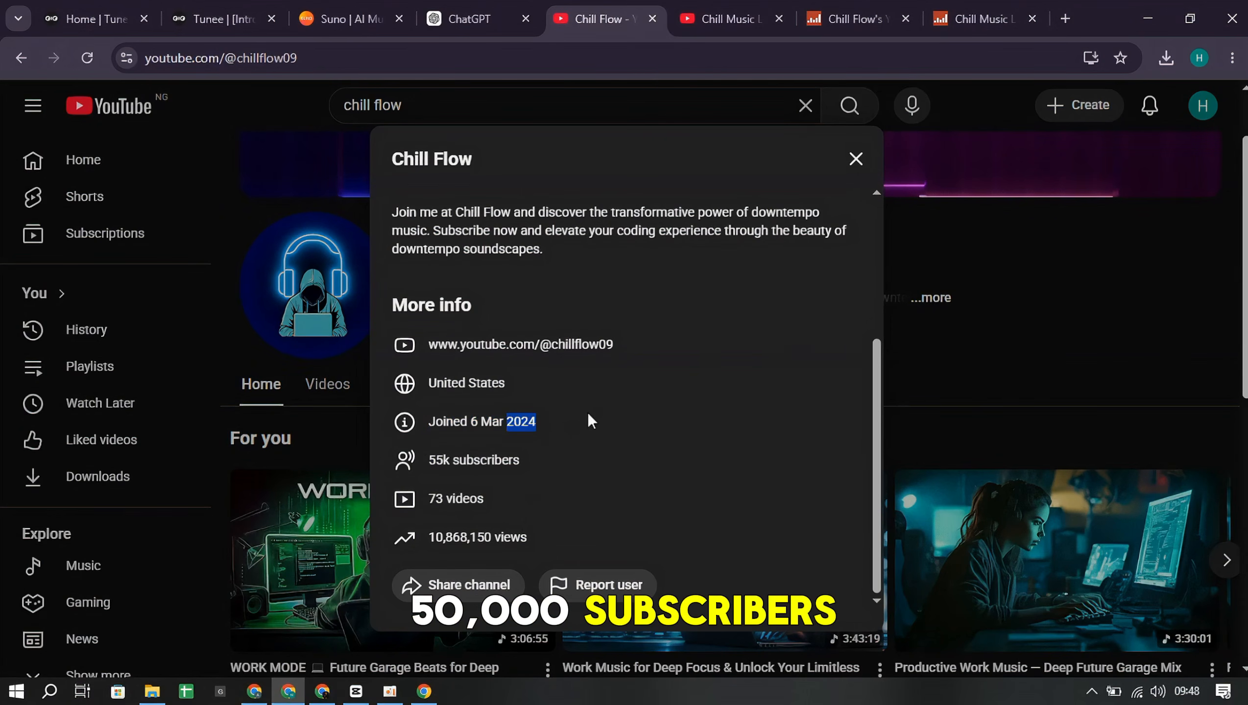
left_click(854, 159)
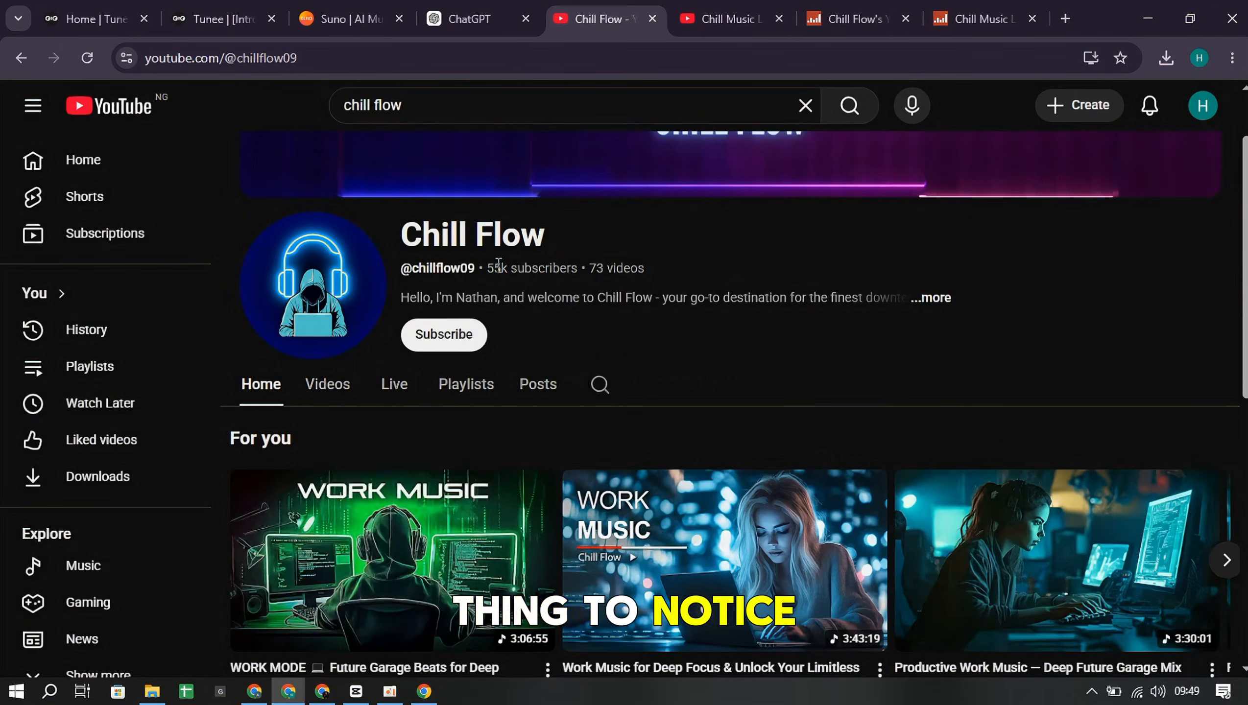
Browse the latest uploads in the Chill Flow channel's video list
scroll(608, 404, "down", 2)
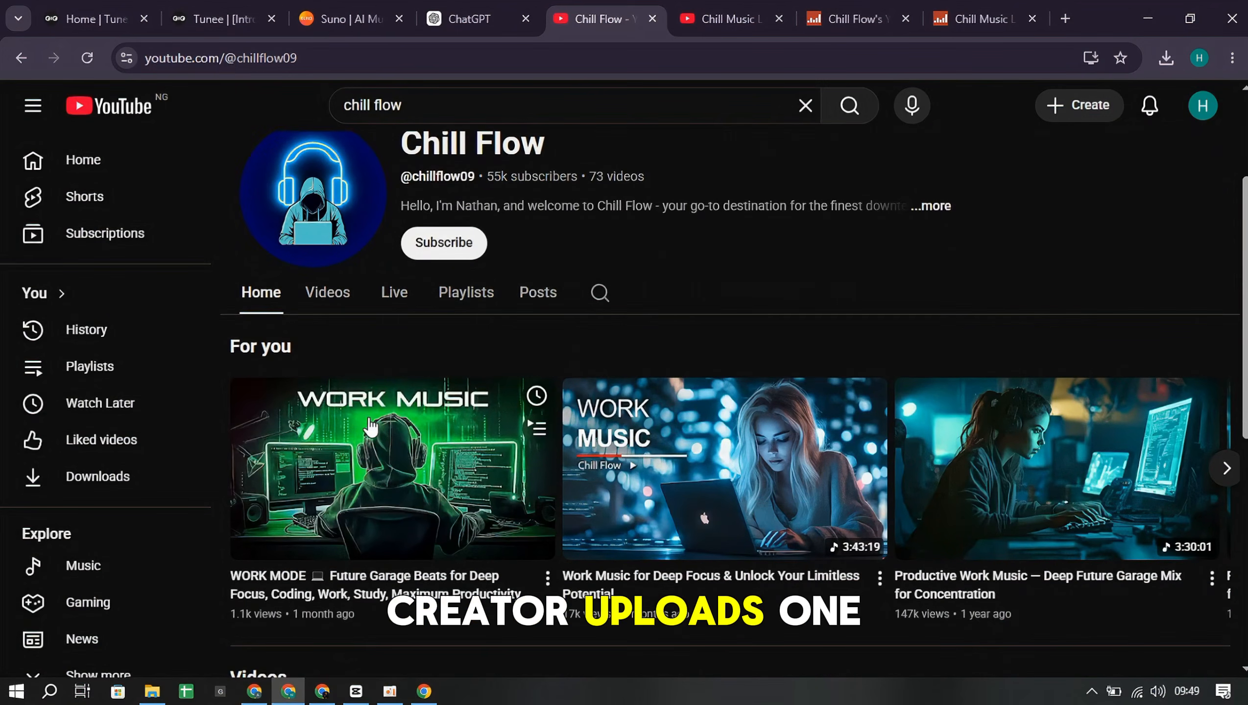
left_click(330, 301)
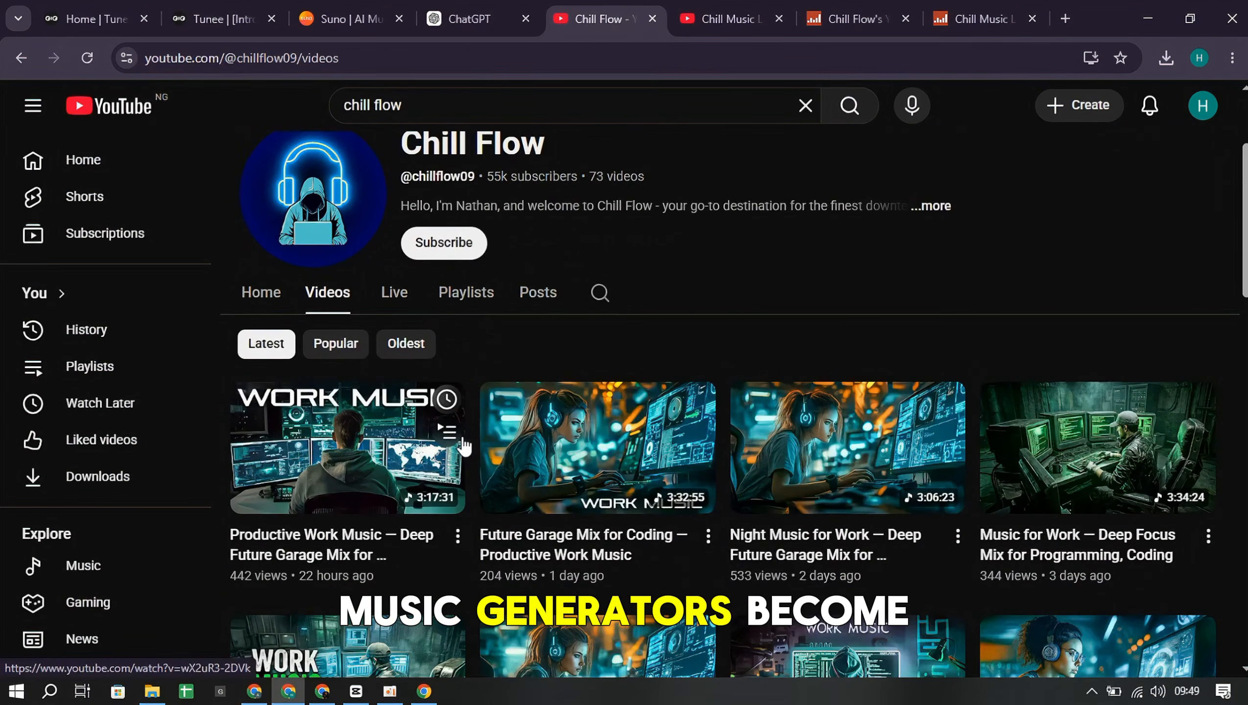
scroll(461, 444, "down", 2)
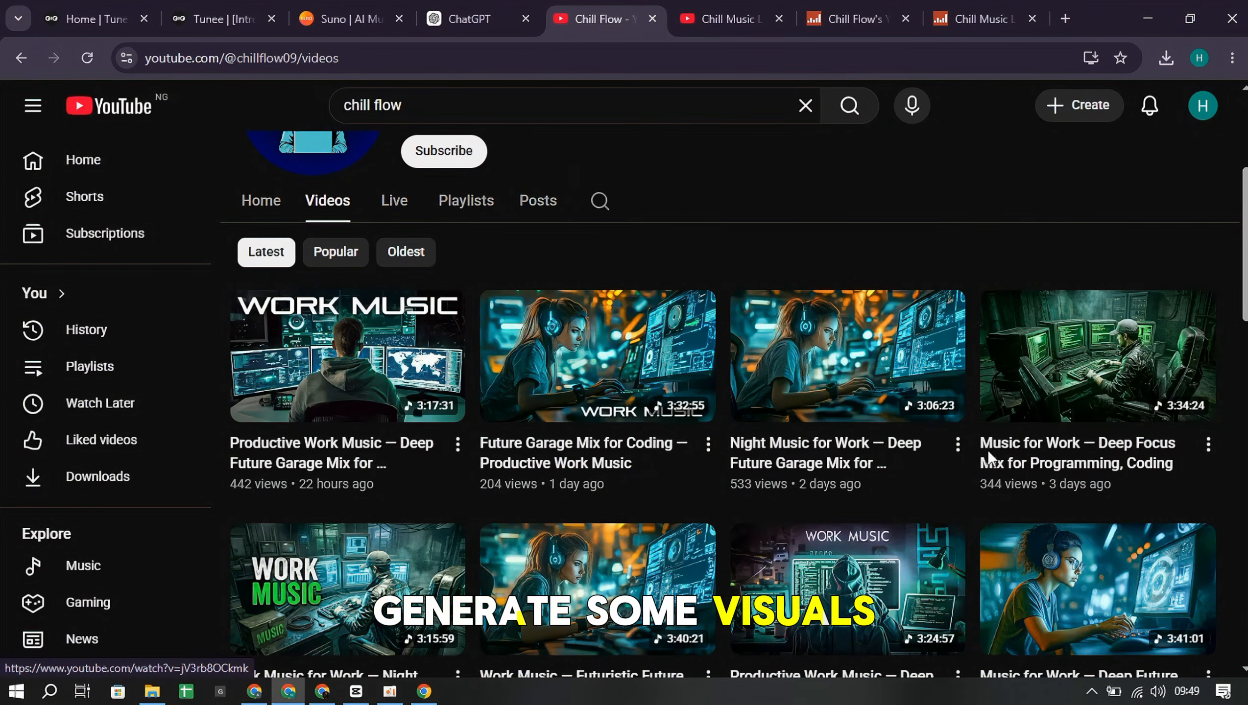
scroll(961, 479, "down", 2)
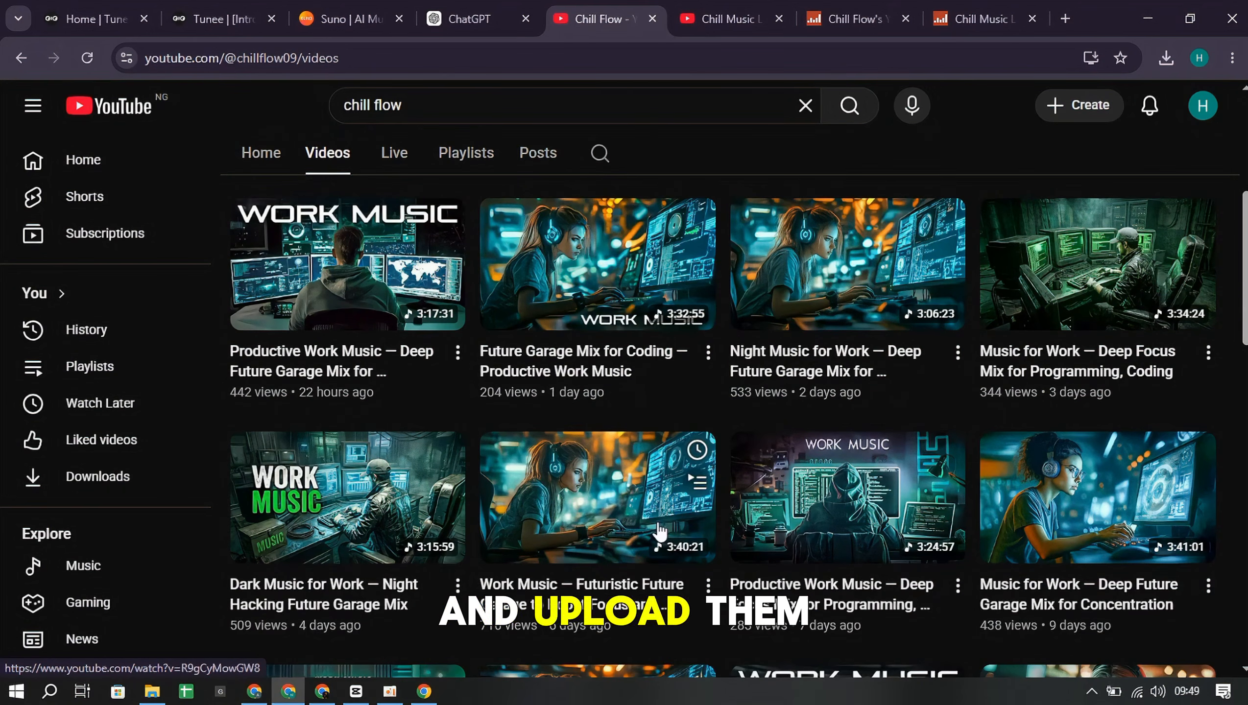
scroll(897, 530, "up", 1)
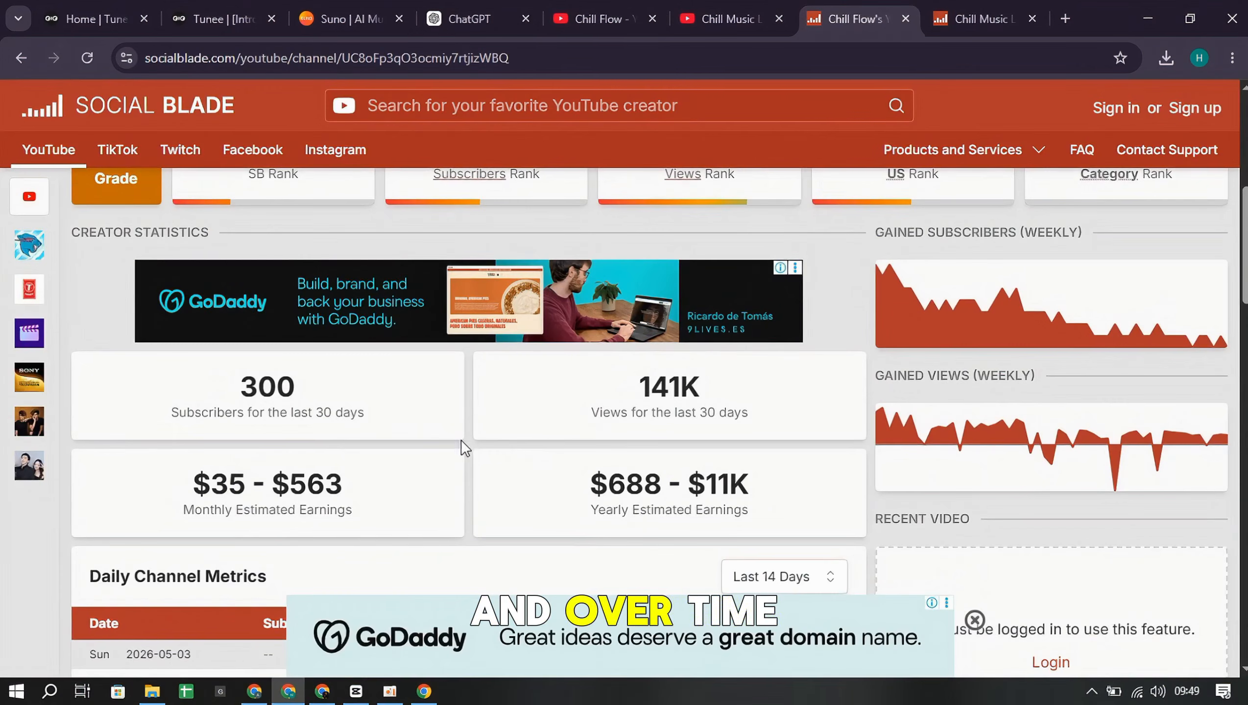
Review Chill Flow's Social Blade statistics, the Chill Music Lab YouTube channel, and Chill Music Lab's estimated earnings and daily metrics on Social Blade
scroll(461, 439, "down", 5)
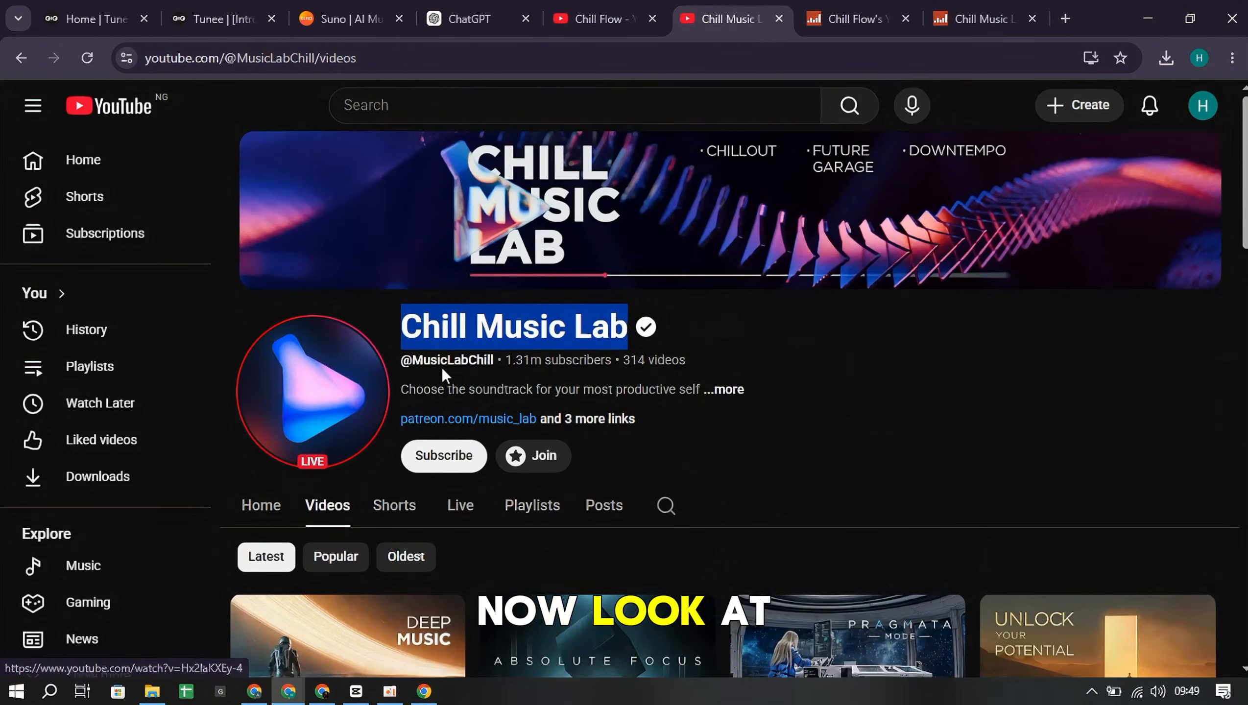
left_click(488, 341)
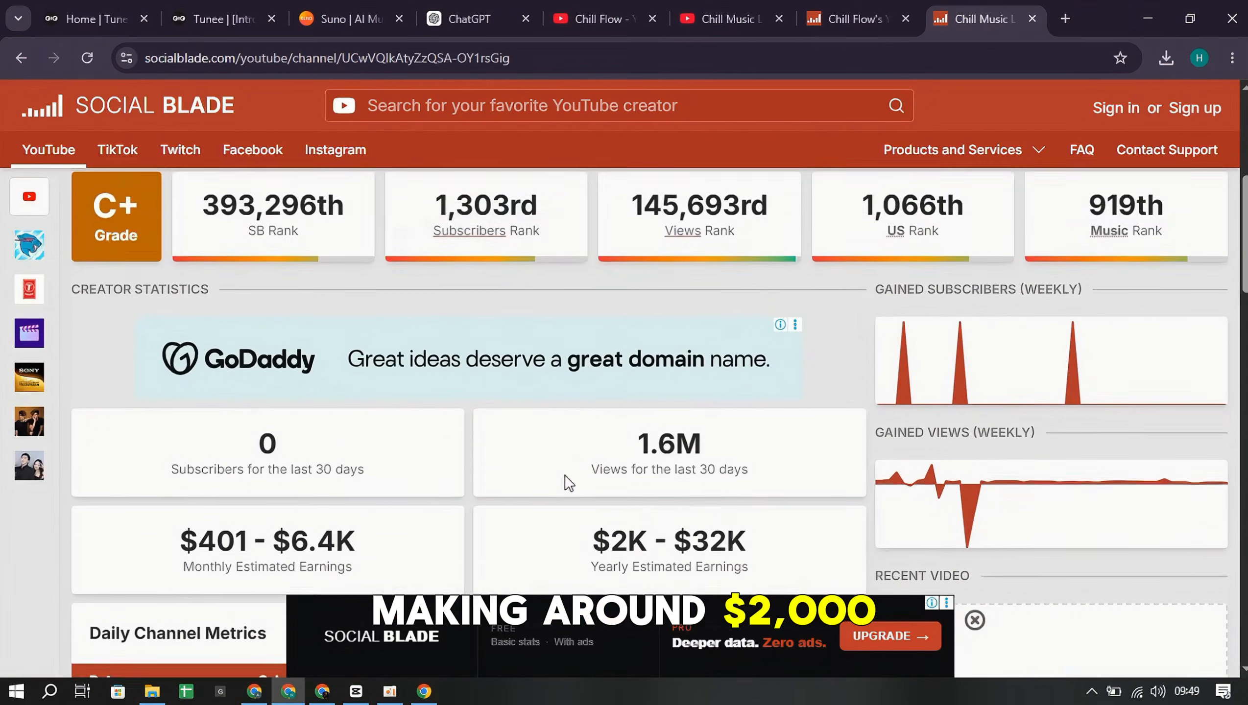
scroll(562, 479, "down", 3)
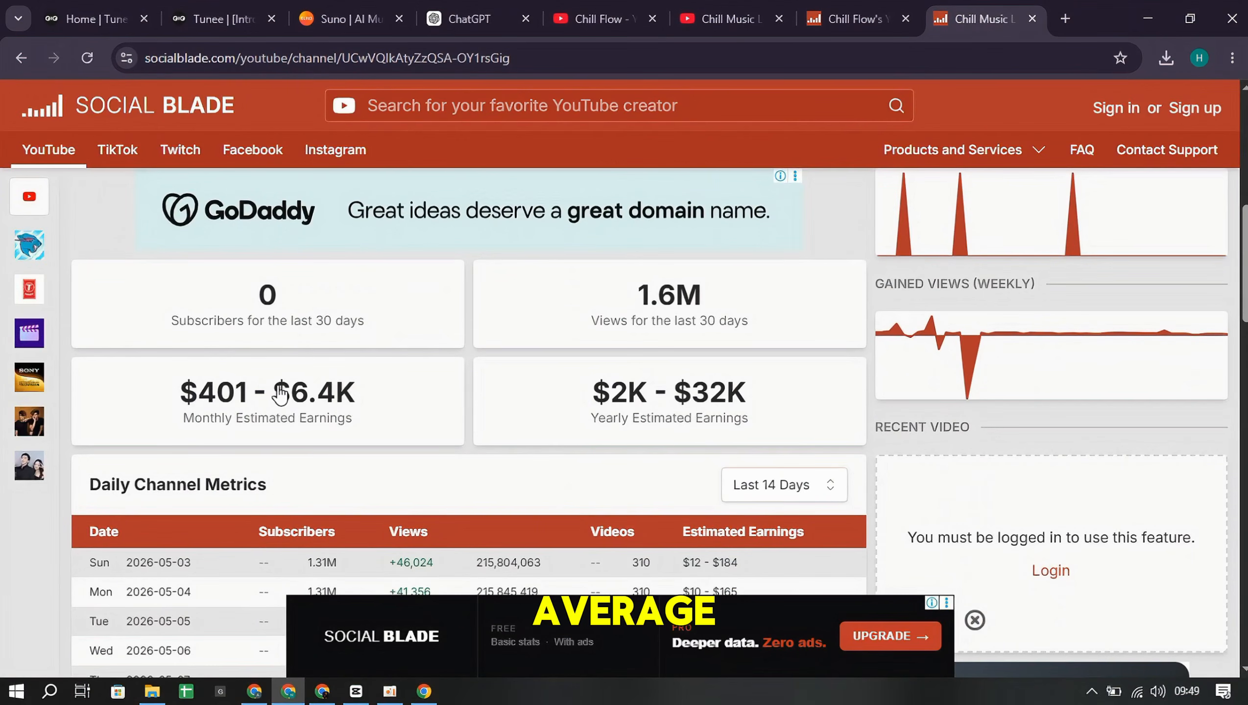
scroll(360, 410, "down", 2)
scroll(394, 409, "down", 7)
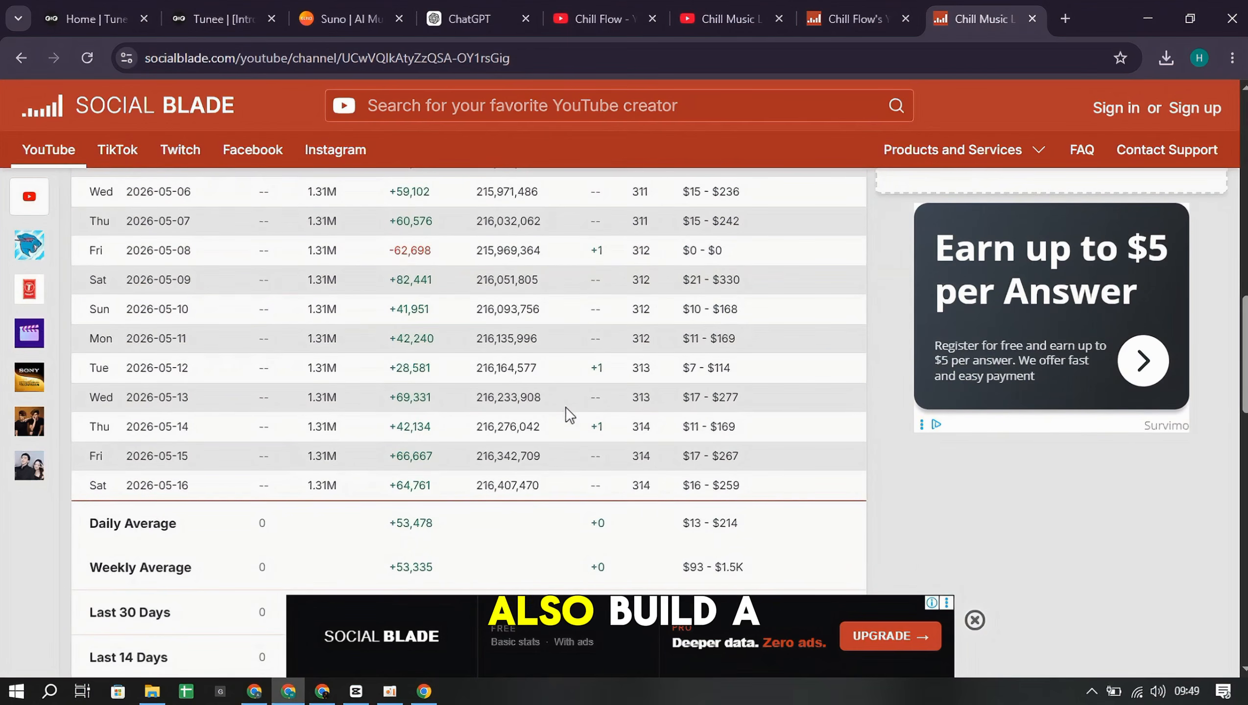
scroll(567, 431, "down", 2)
In Tunee, submit "Generate a productivity music, no lyrics only full focus vibes." with Lyria 3 Pro and choose "All of the above" directions
mouse_move(384, 694)
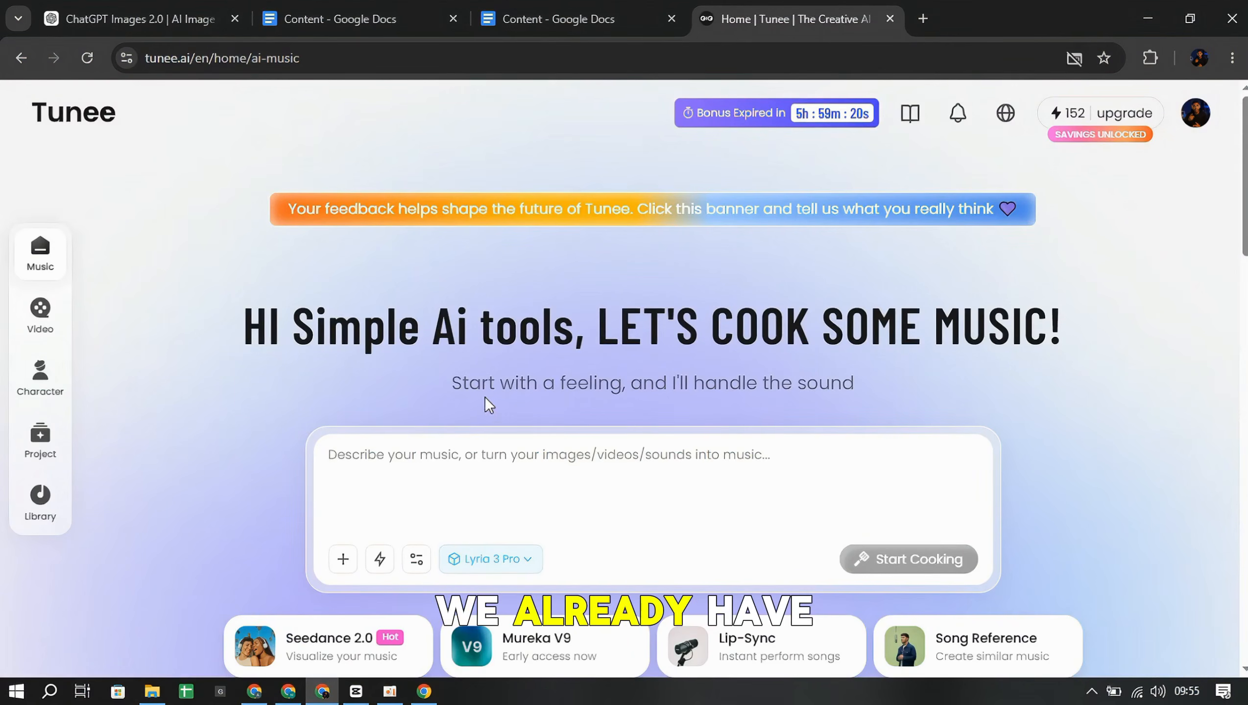
left_click(451, 468)
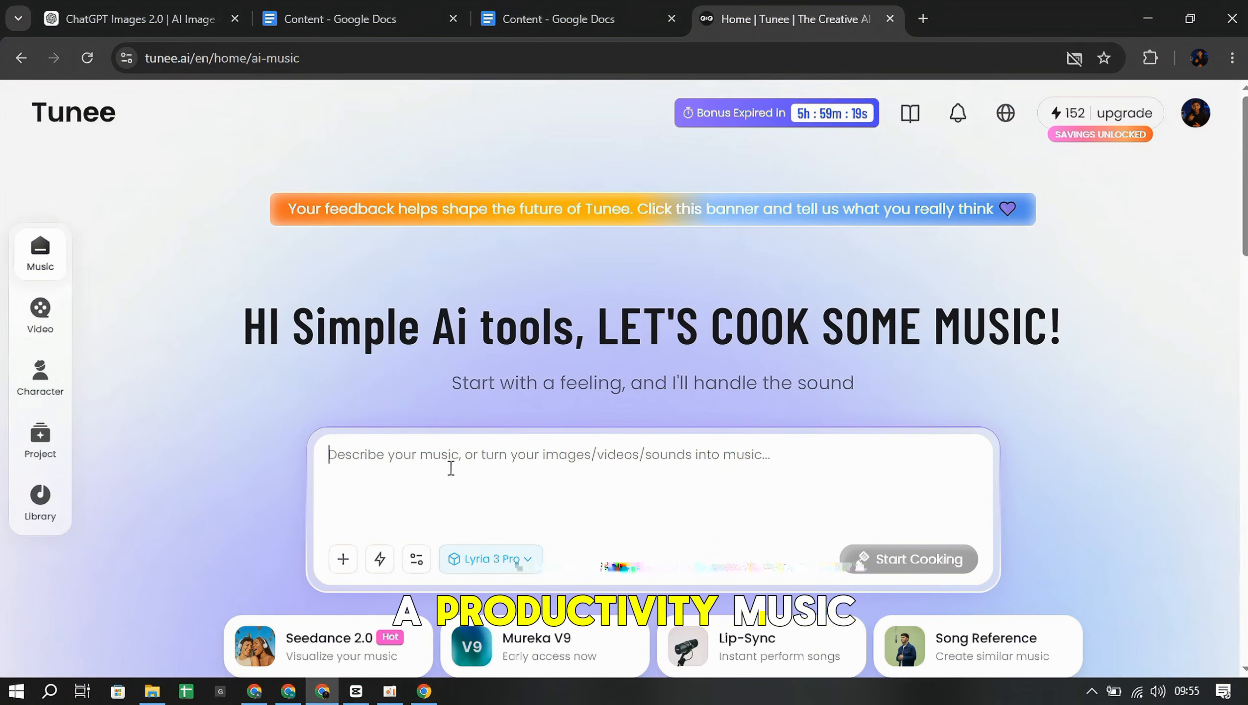
type("Generate a productivity music, no lyrics only full focus vibes.")
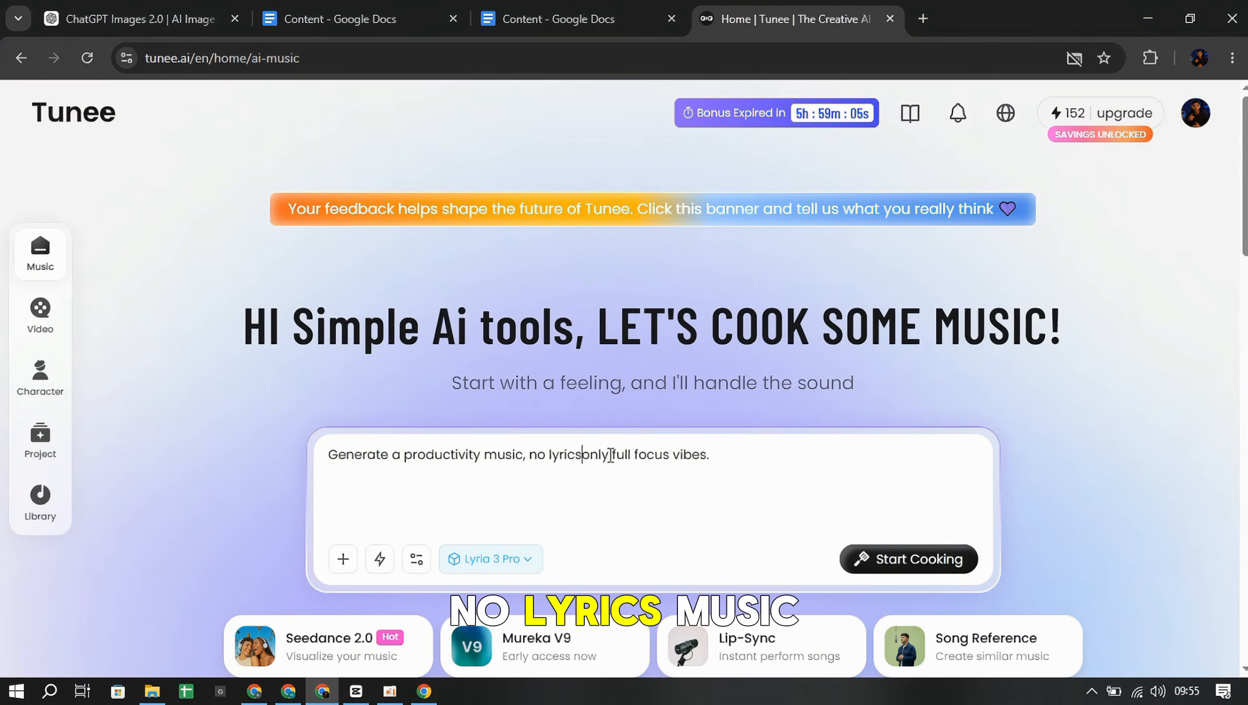
left_click(586, 455)
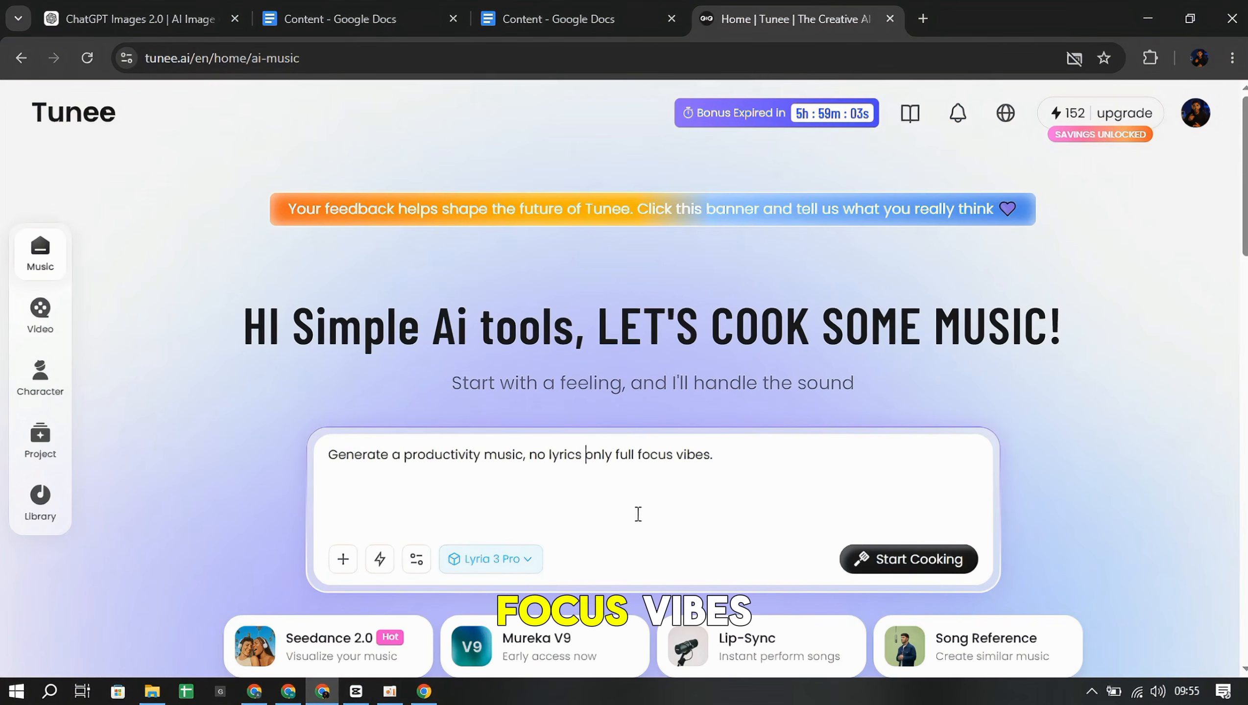
left_click(884, 568)
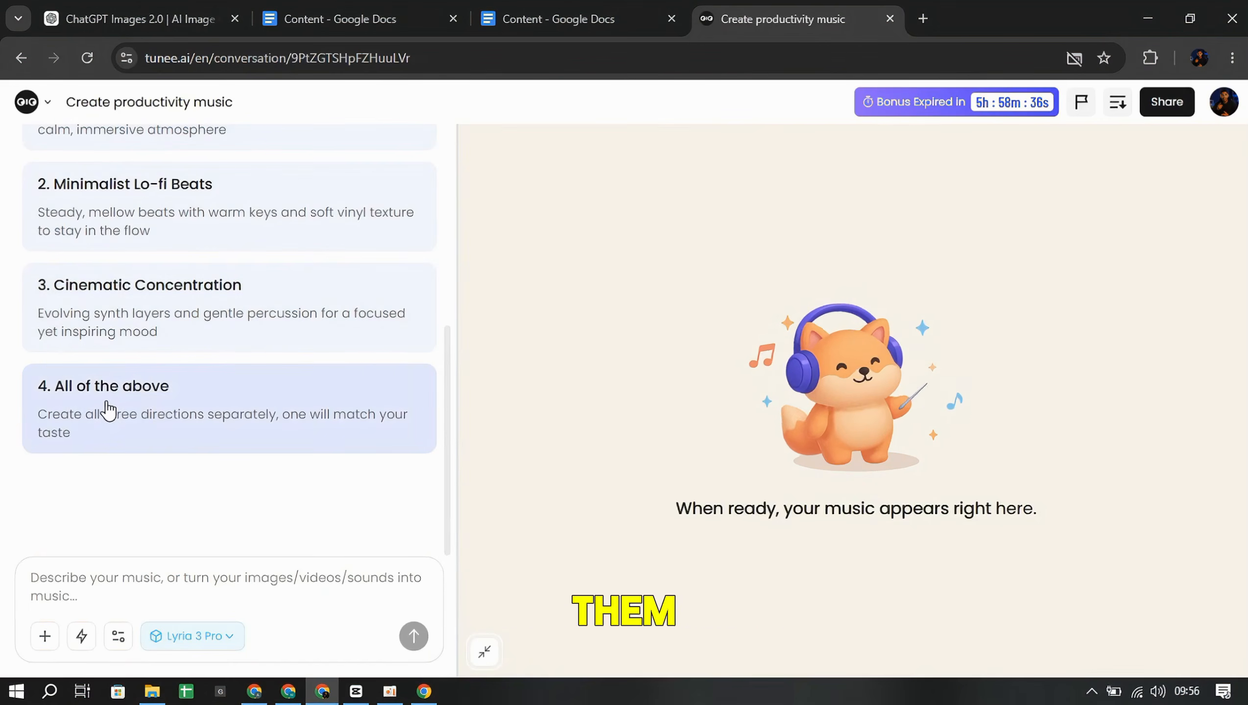
left_click(108, 410)
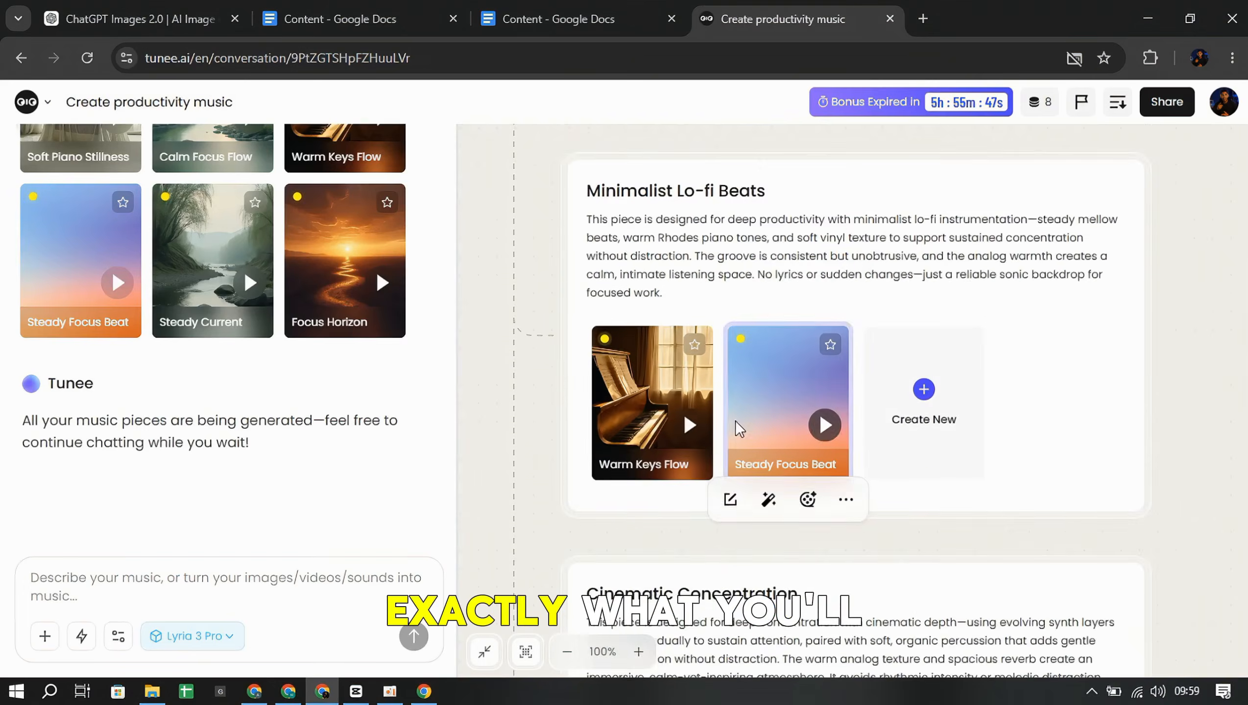
Look through the generated productivity tracks and download "Soft Piano Stillness"
scroll(736, 428, "down", 5)
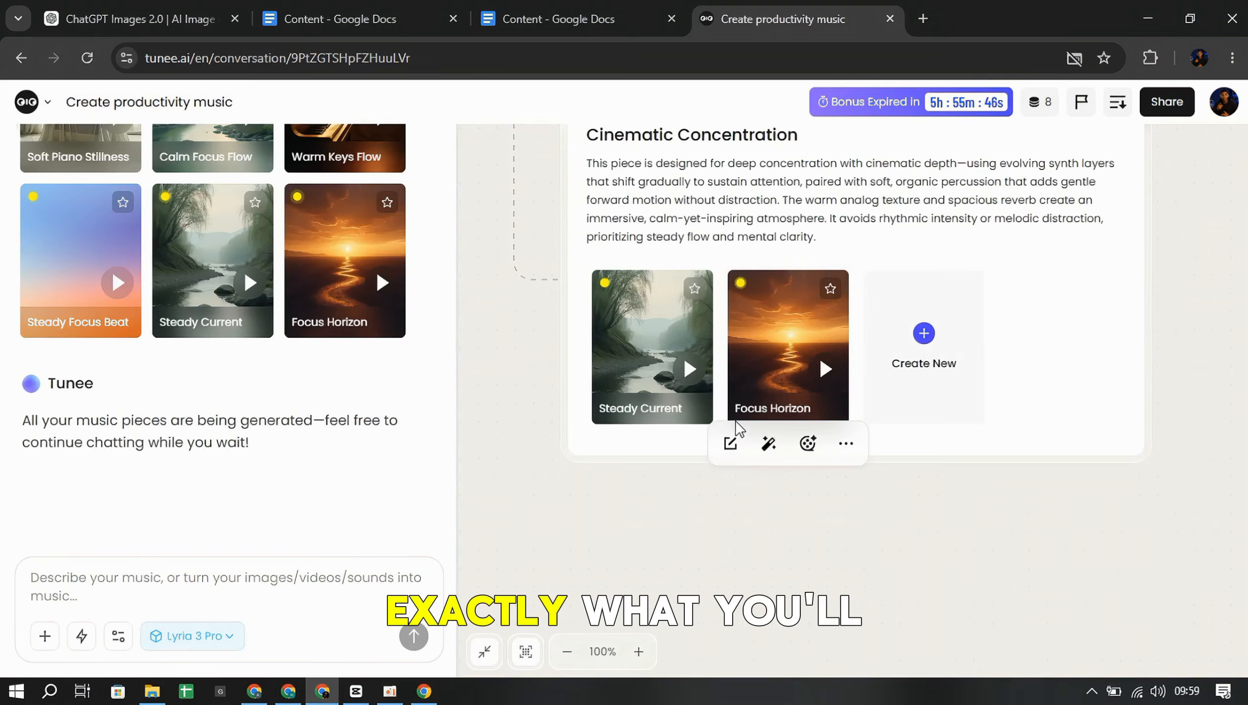
scroll(738, 431, "up", 8)
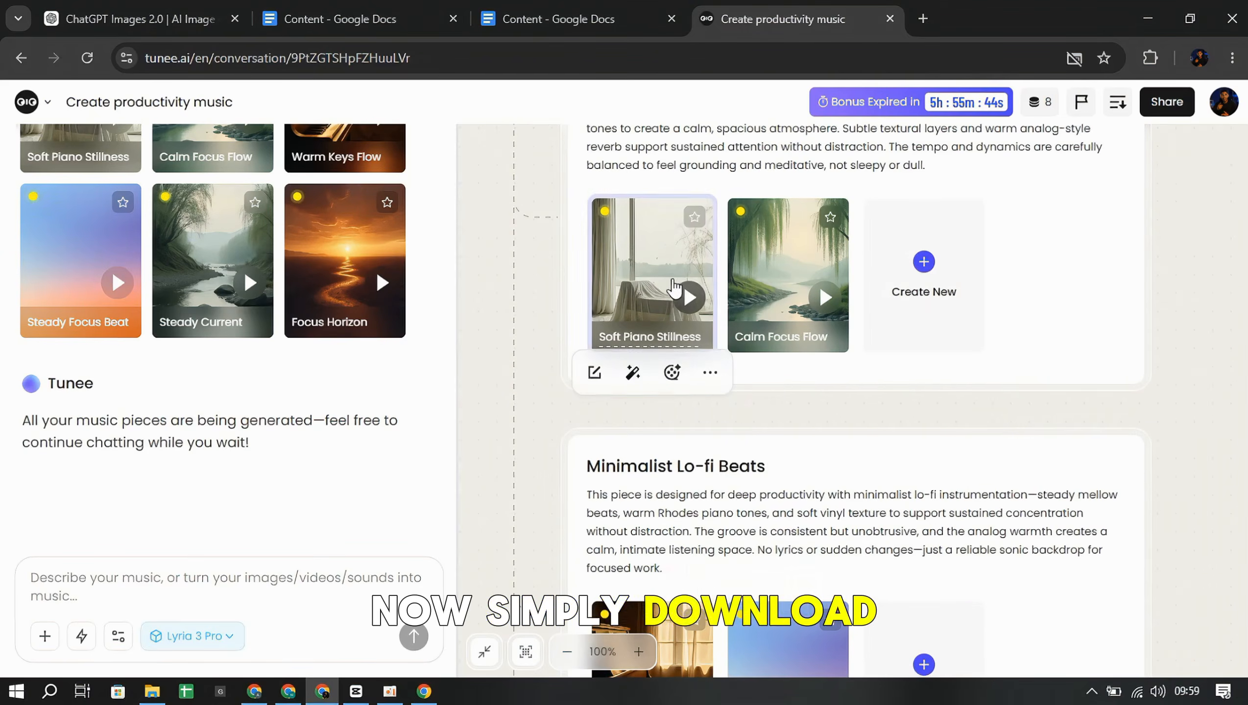
left_click(711, 371)
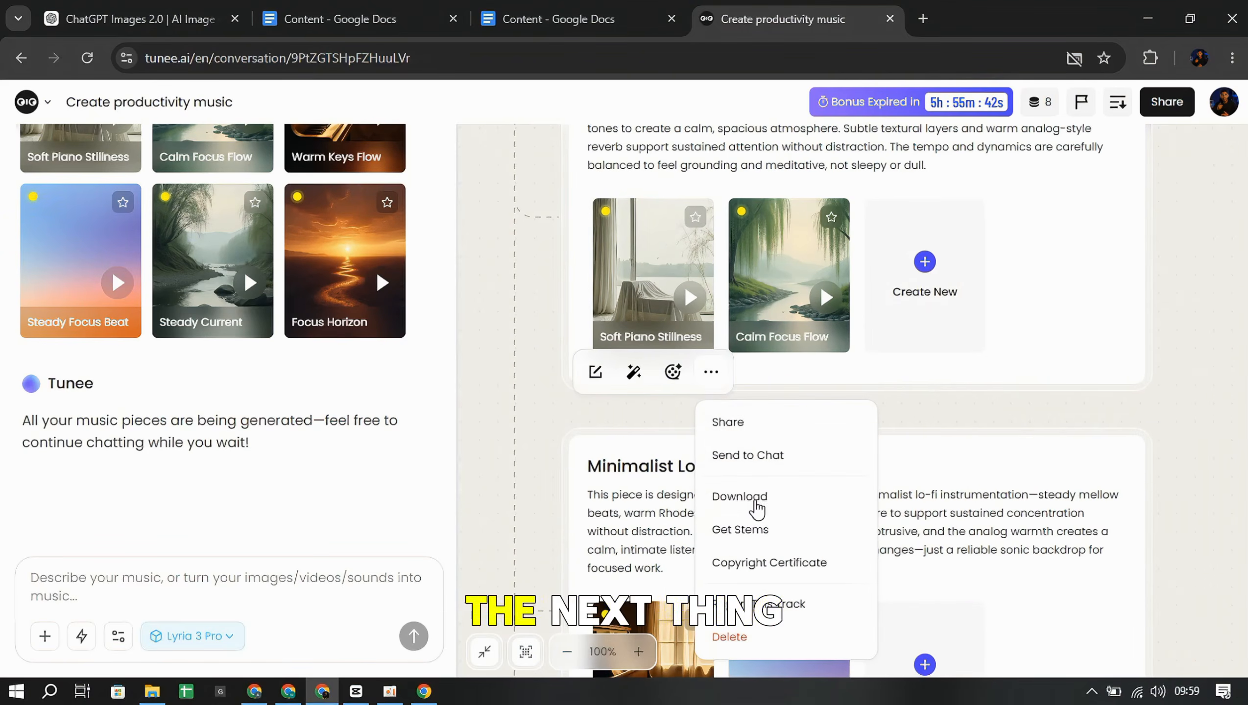
left_click(755, 500)
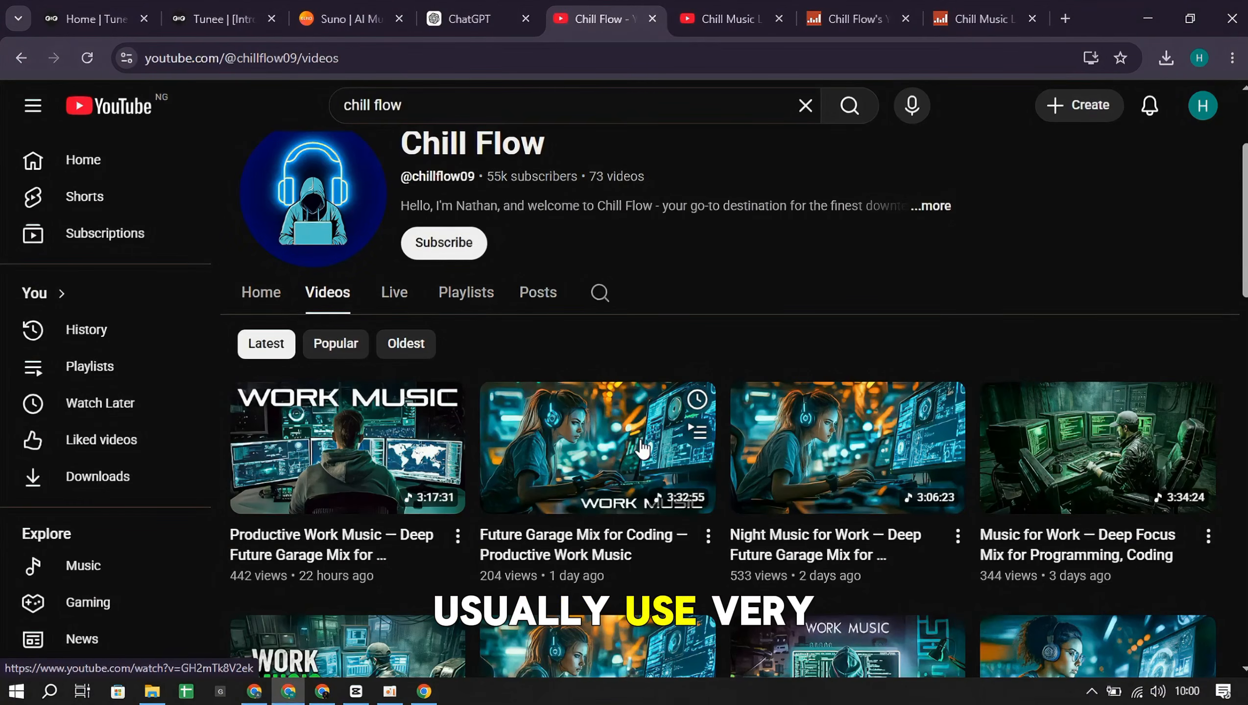
Copy the Cinematic Cyberpunk AI Image Prompt Generator text from the Content document in Google Docs and paste it into a new ChatGPT chat
scroll(641, 448, "down", 2)
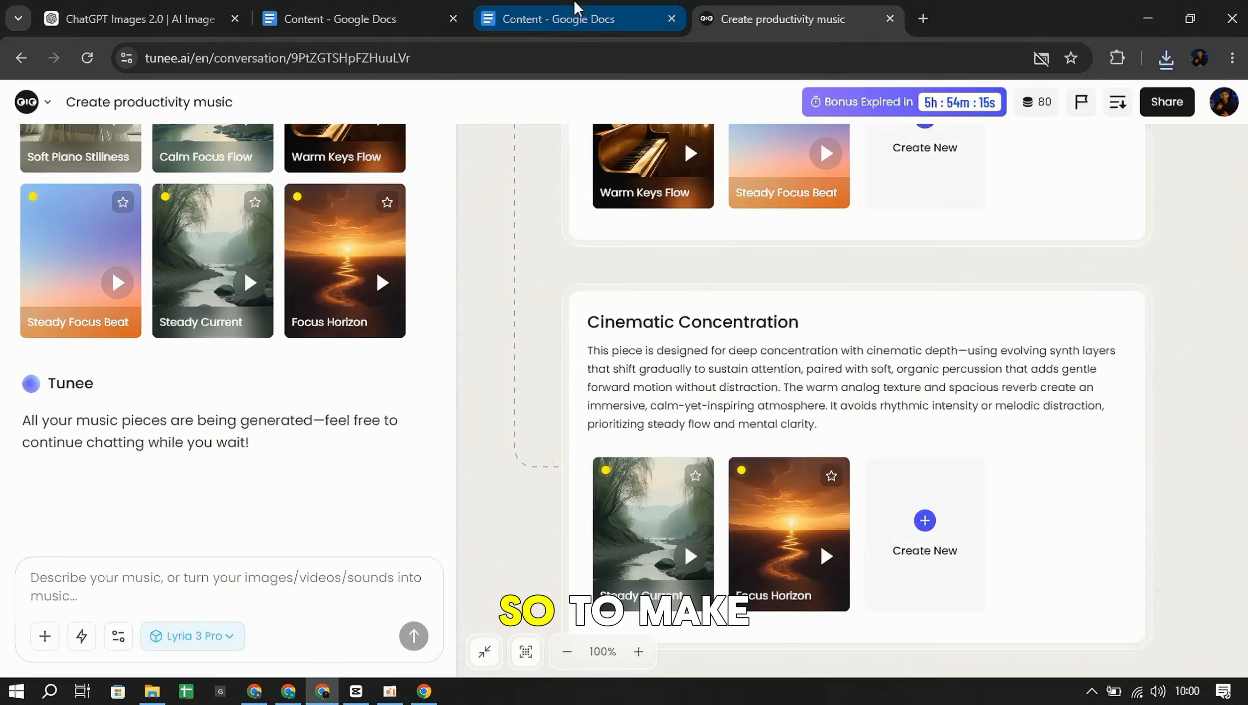
left_click(574, 2)
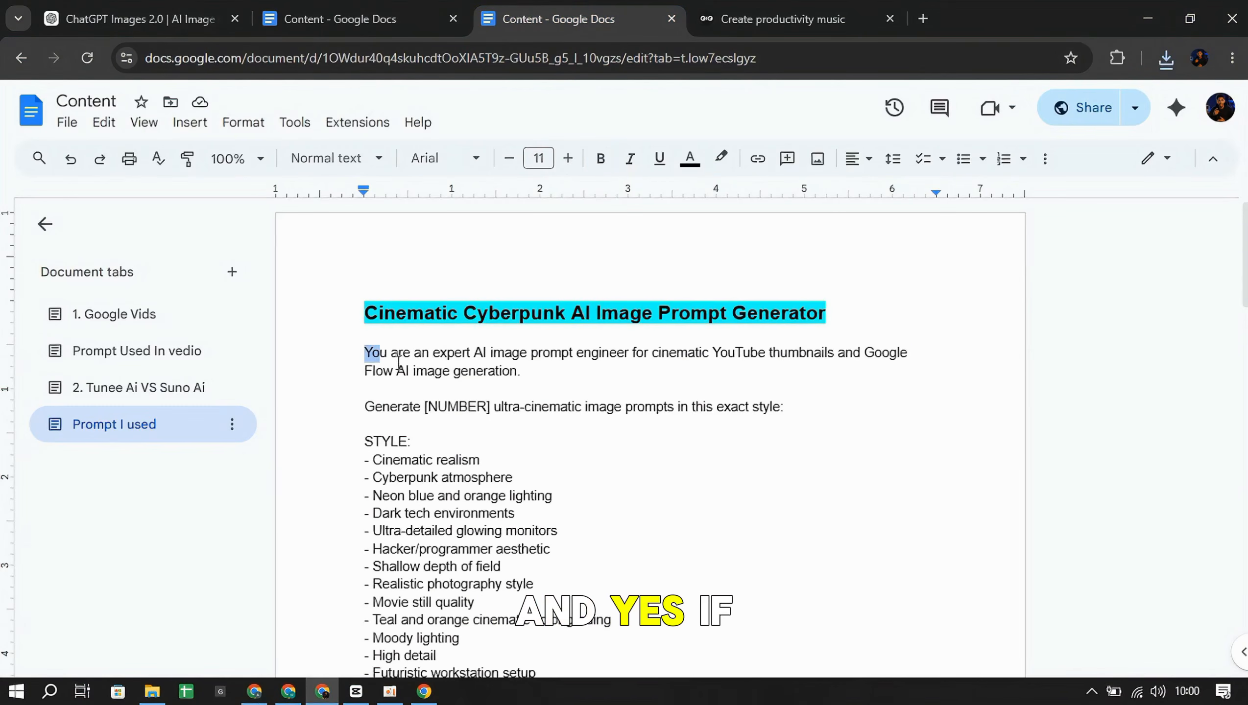
left_click_drag(398, 363, 746, 156)
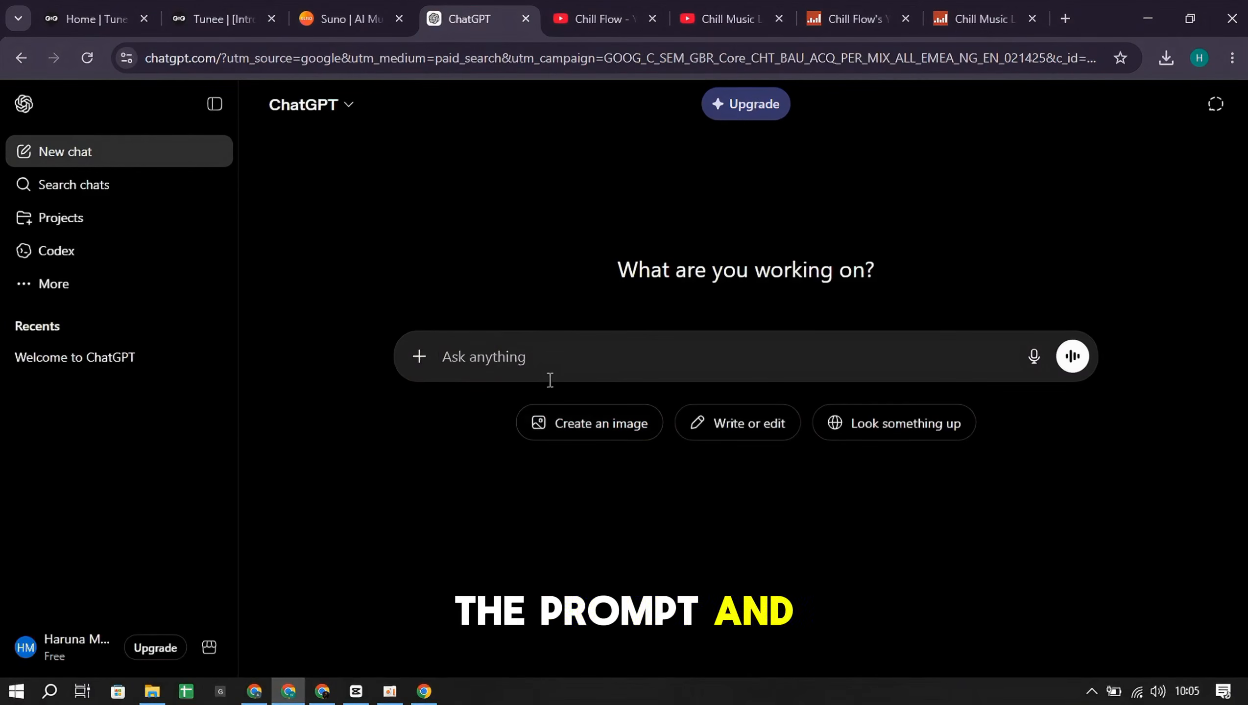
key("ctrl+v")
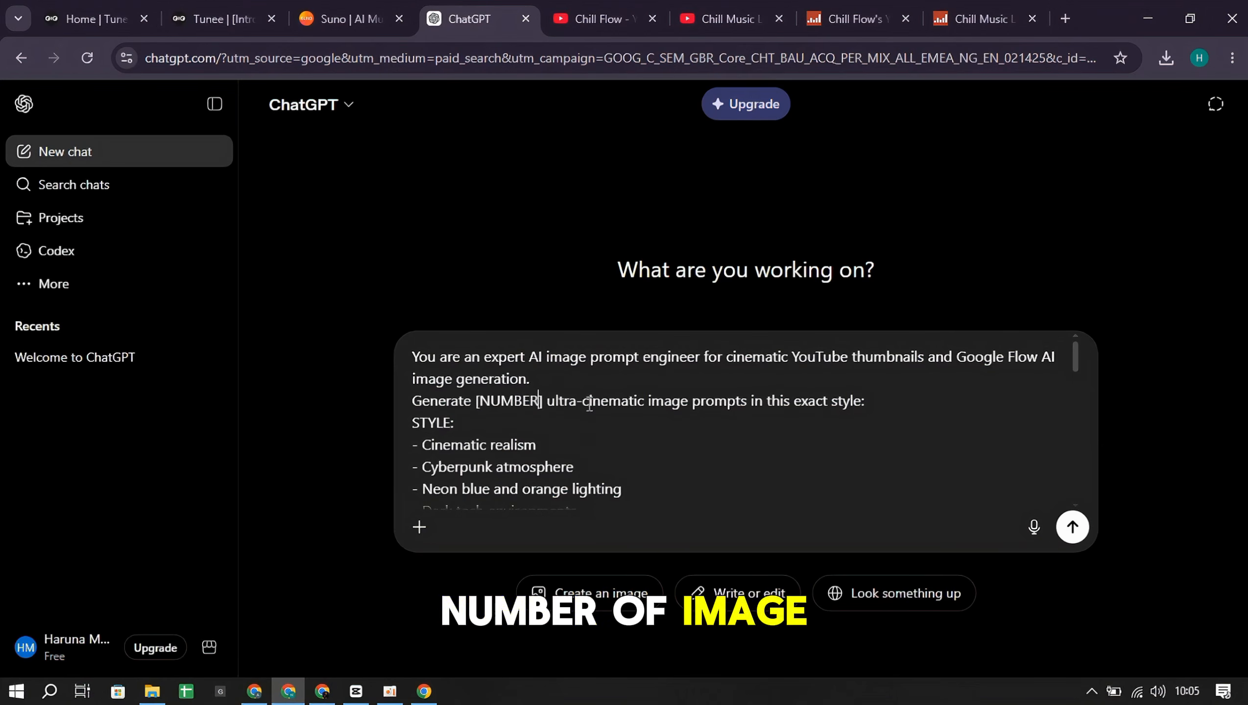
Replace the NUMBER placeholder in the pasted image prompt with 5 and submit it to ChatGPT
key("BackSpace")
key("BackSpace")
key("BackSpace")
key("BackSpace")
key("BackSpace")
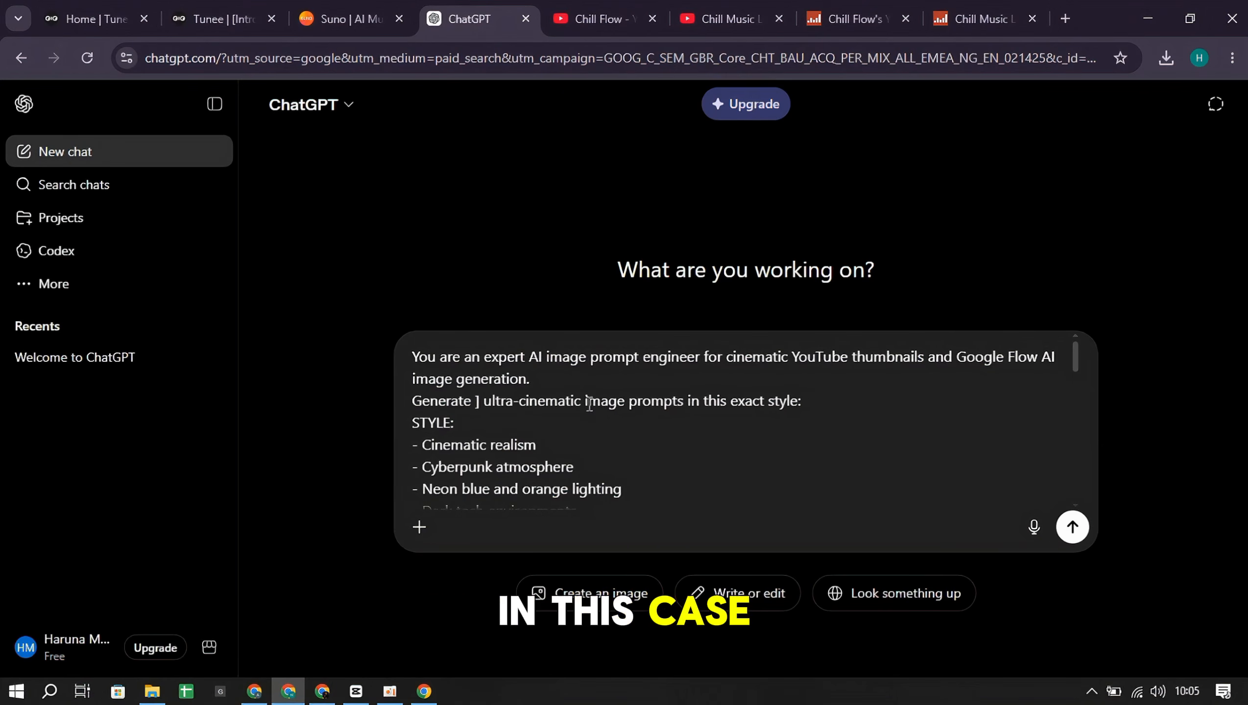
type("[5")
key("Return")
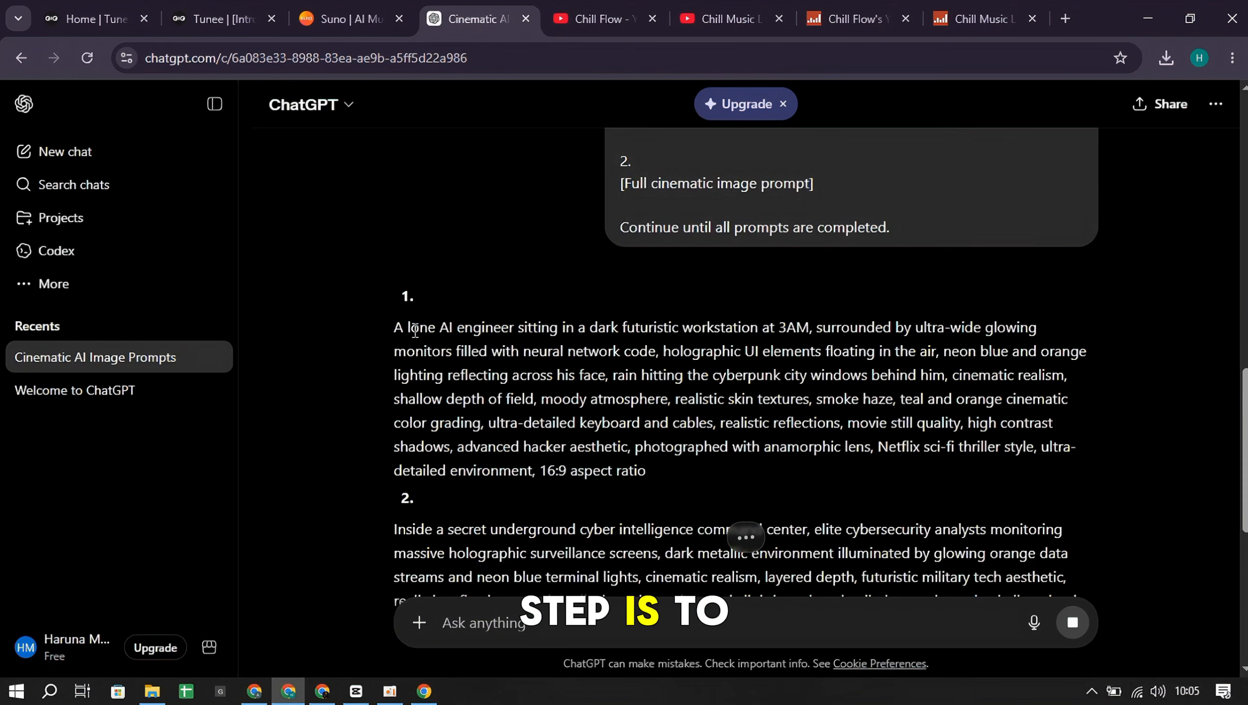
Open Google Flow and create a new project
left_click(140, 273)
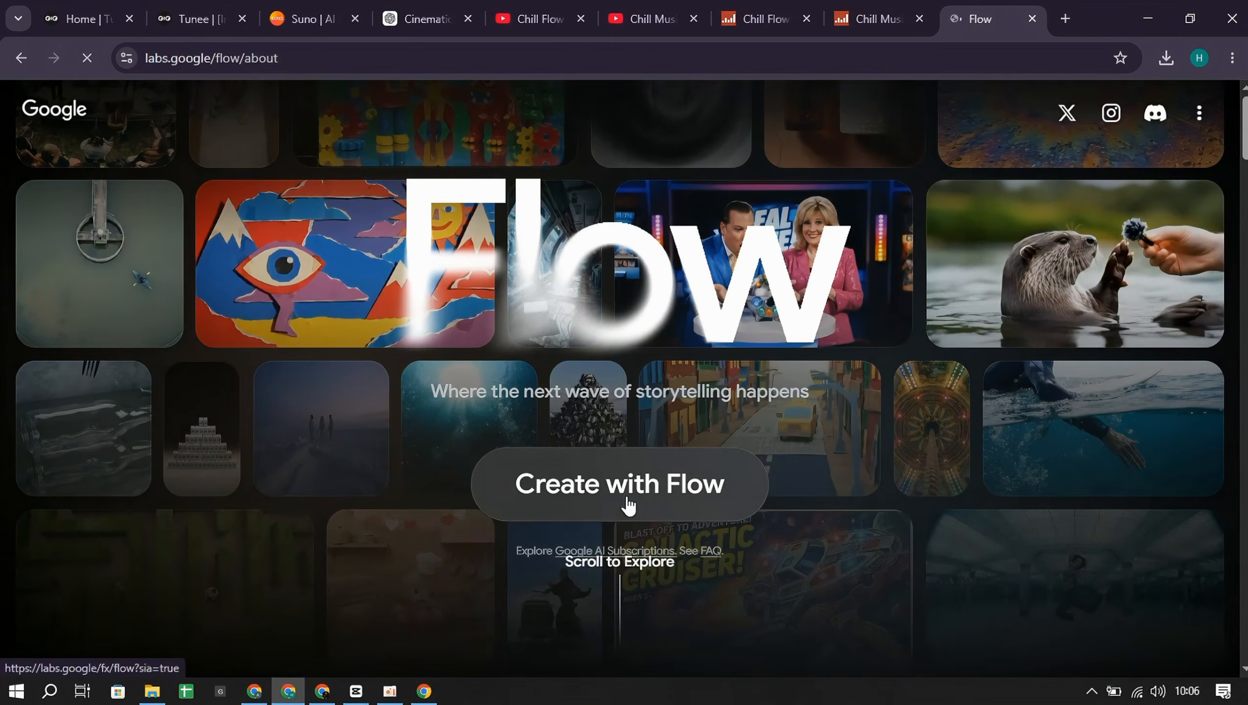
left_click(625, 496)
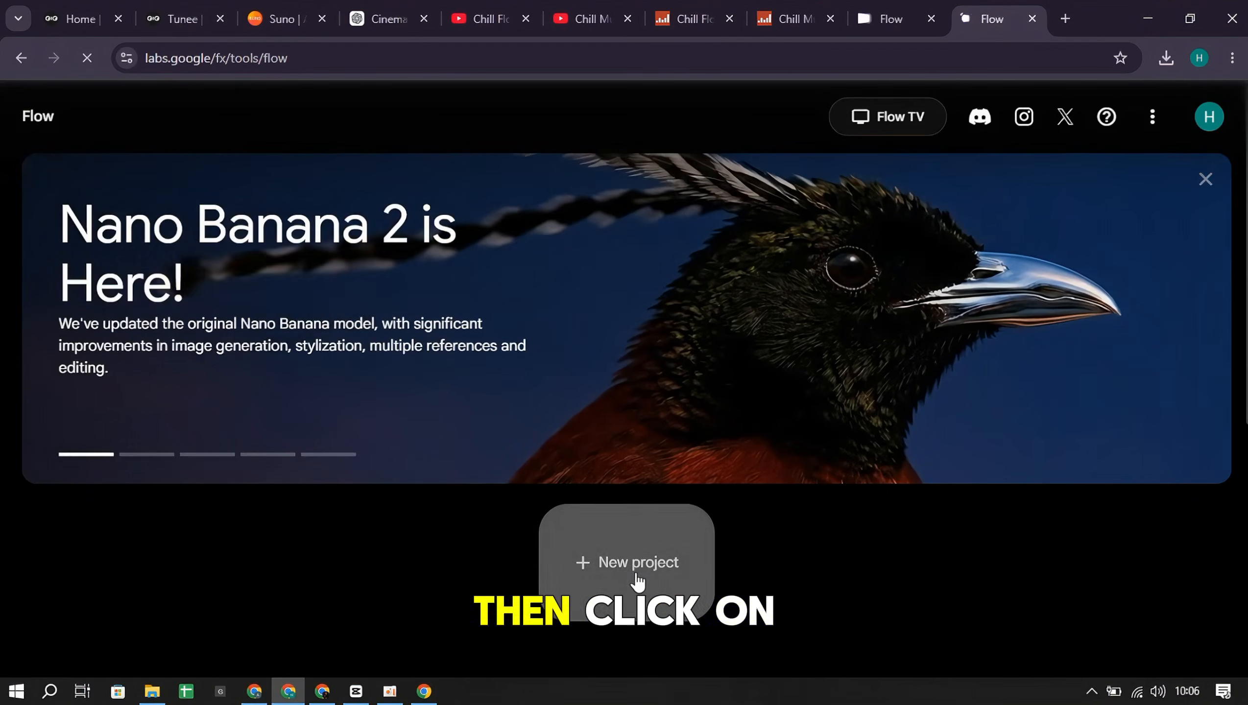
left_click(637, 580)
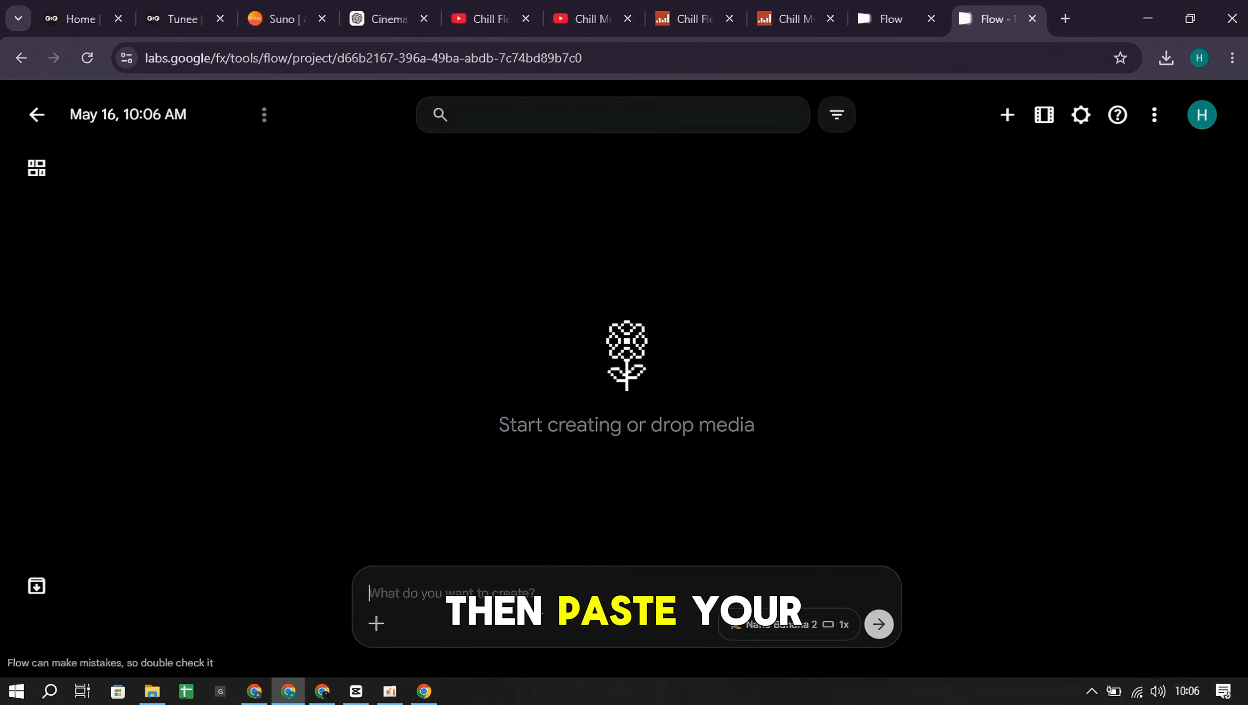
Generate an image from the lone AI engineer prompt using Nano Banana 2 at 16:9 with 1x output
type("A lone AI engineer sitting in a dark futuristic workstation at 3AM, surrounded by ultra-wide glowing monitors filled with neural network code, holographic UI elements floating in the air, neon blue and orange lighting reflecting across his face, rain hitting the cyberpunk city windows behind him, cinematic realism, shallow depth of field, moody atmosphere, realistic skin textures, smoke haze, teal and orange cinematic color grading, ultra-detailed keyboard and cables, realistic reflections, movie still quality, high contrast shadows, advanced hacker aesthetic, photographed with anamorphic lens, Netflix sci-fi thriller style, ultra-detailed environment, 16:9 aspect ratio")
left_click(808, 625)
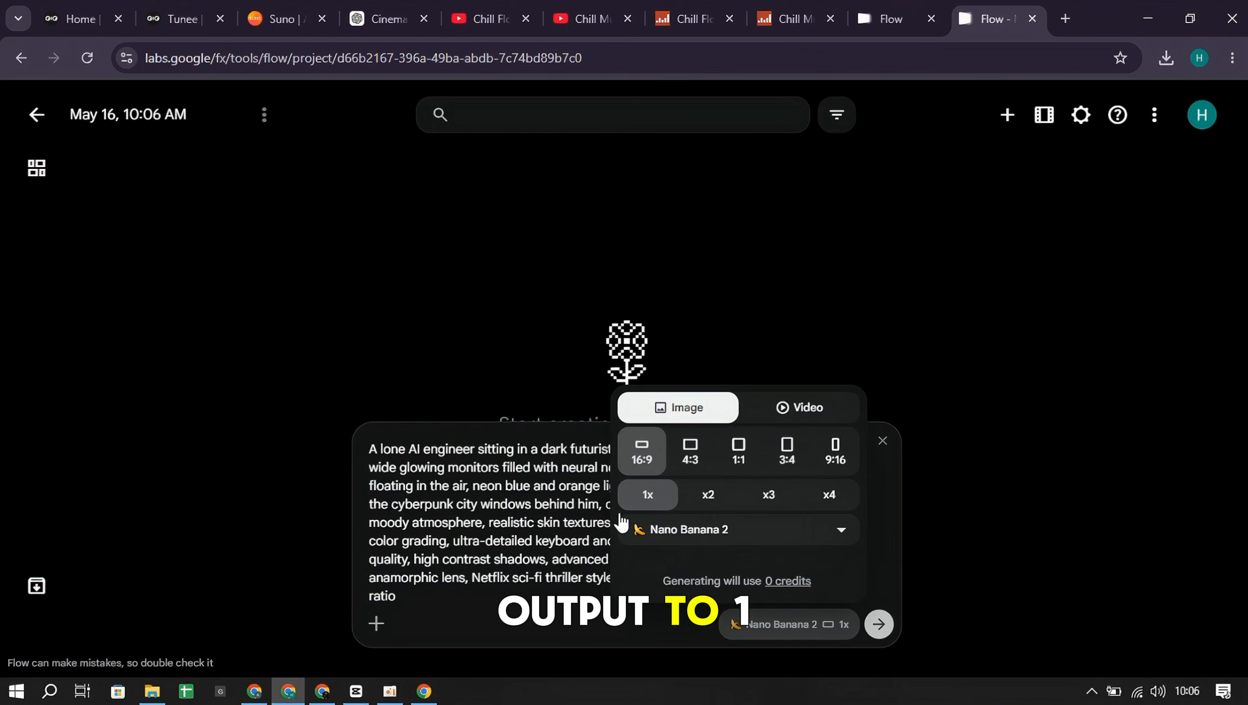
left_click(571, 565)
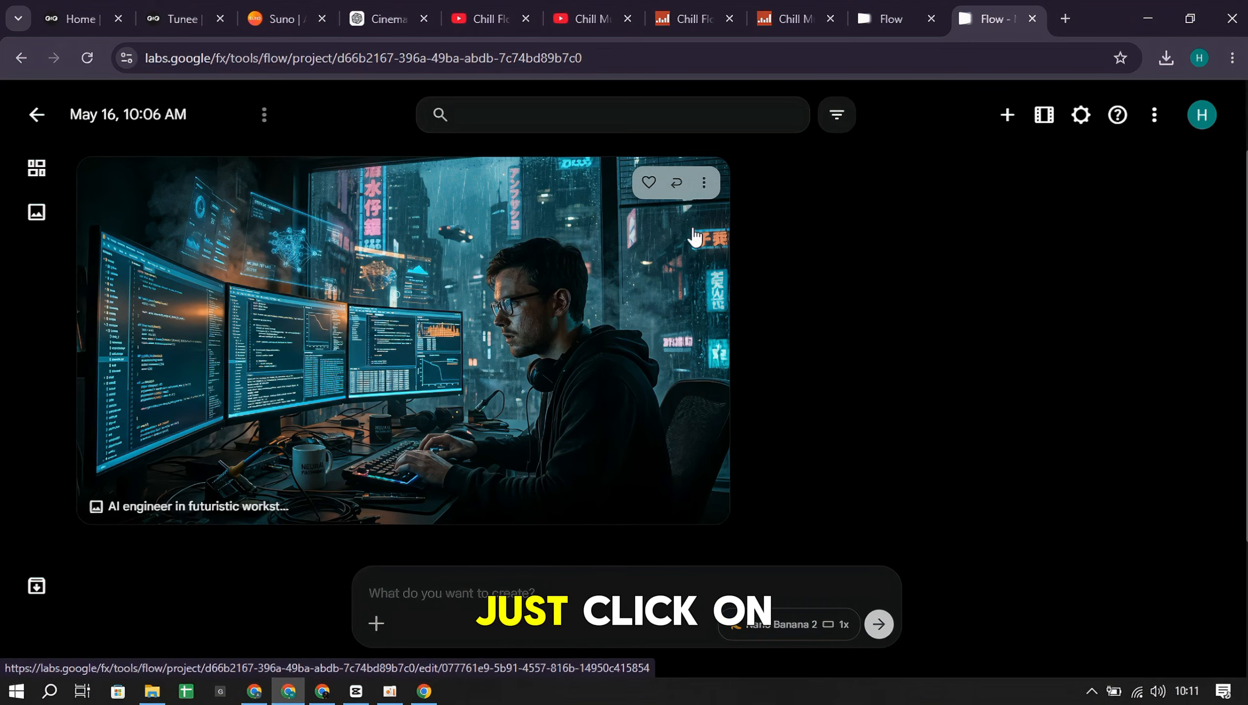
Animate the AI engineer image as a 1x video using the Cinematic Image-to-Video Animation Prompt copied from the Content document
left_click(704, 183)
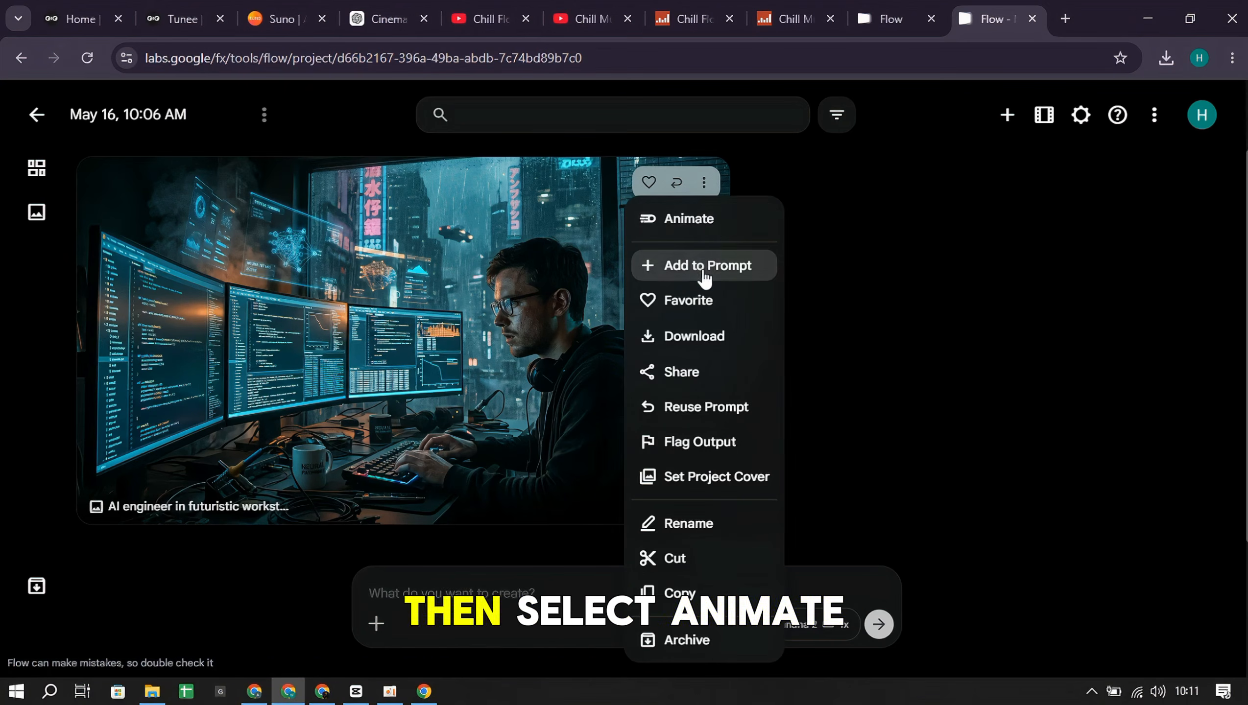
left_click(707, 222)
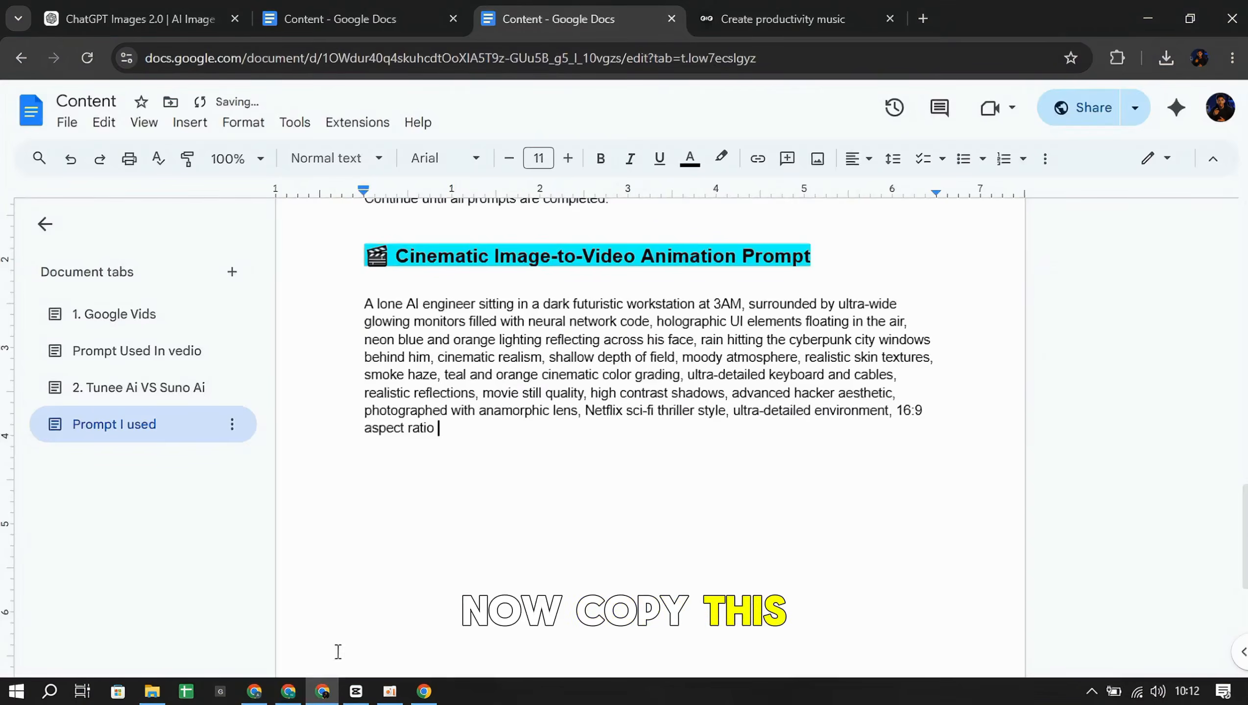
left_click(290, 600)
right_click(518, 598)
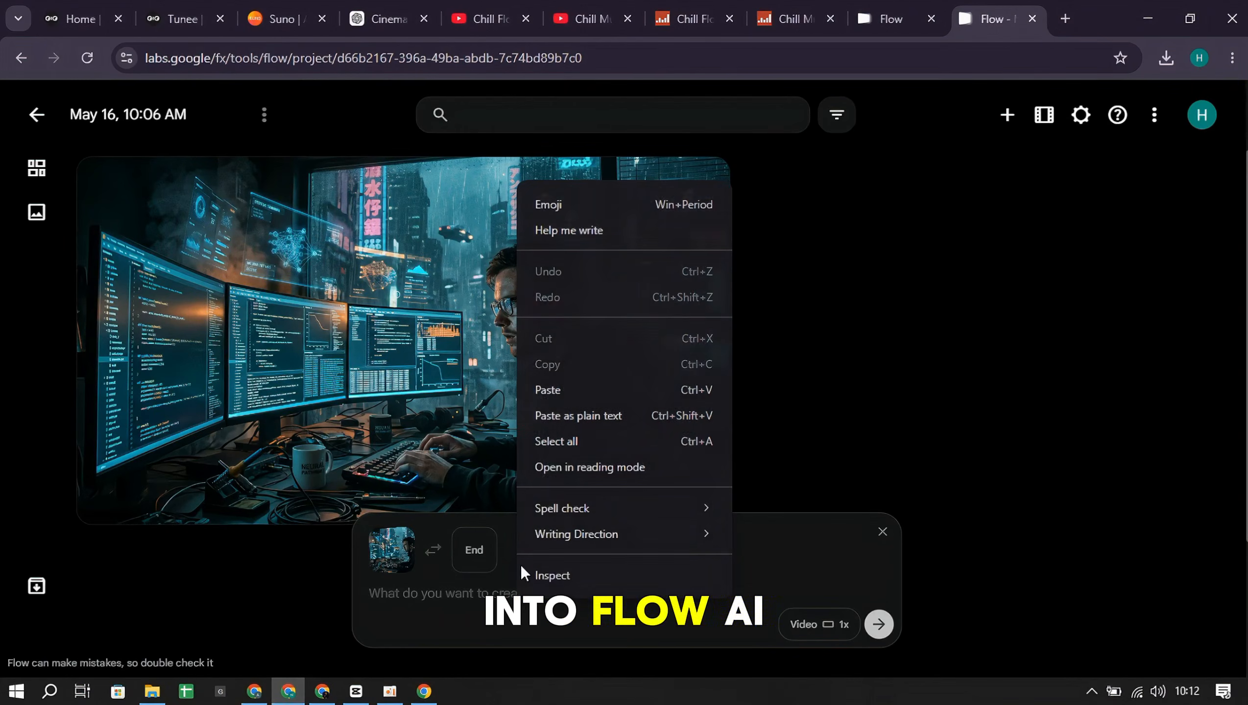
left_click(572, 393)
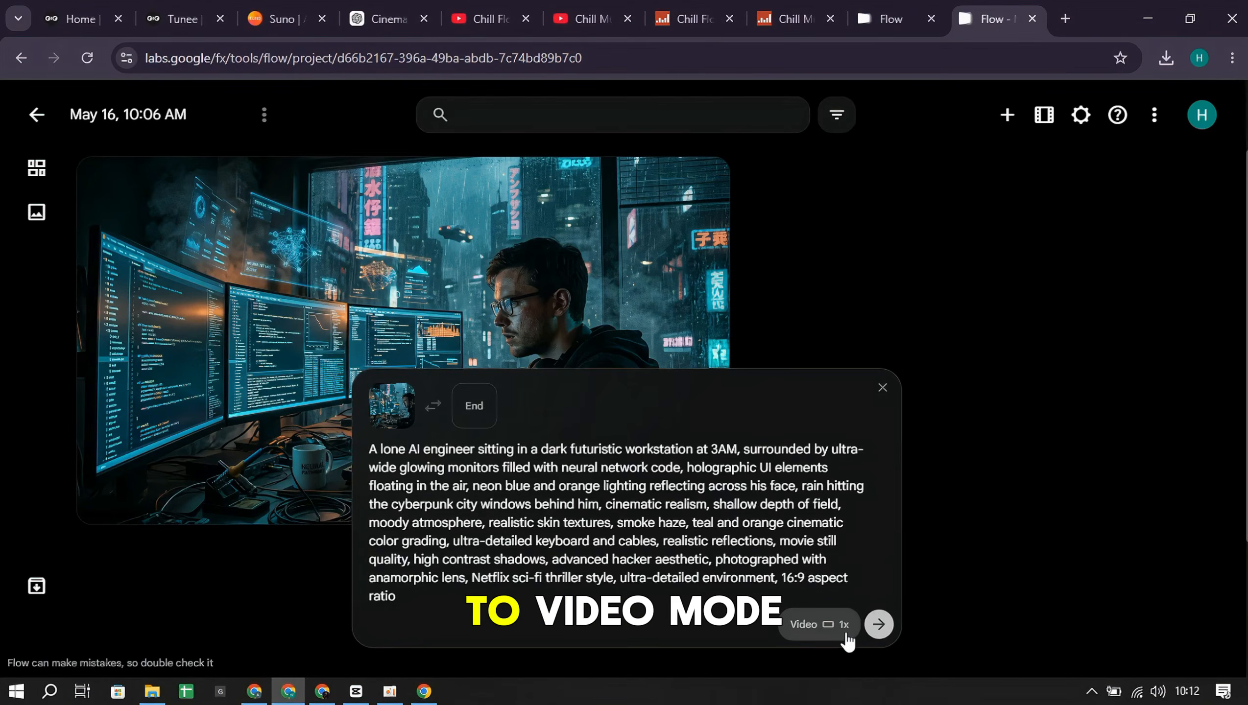
left_click(841, 627)
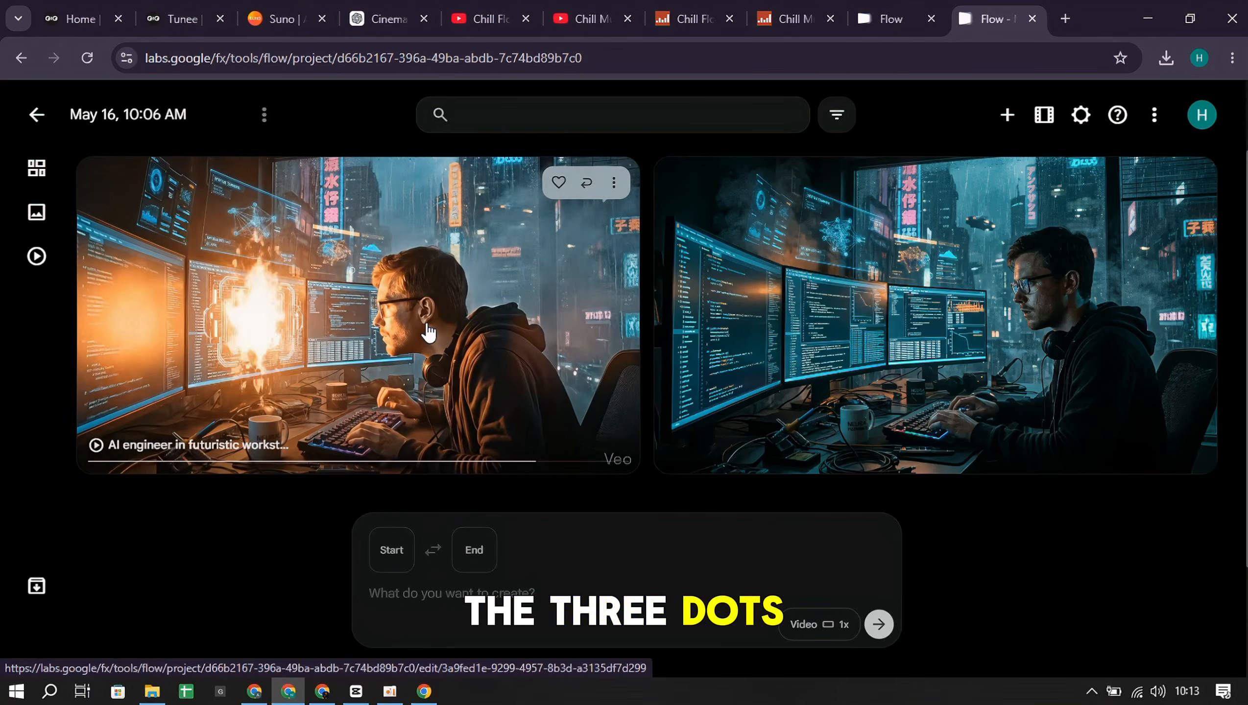
Bring up the download options for the generated AI engineer video, and look through the remaining image prompts in ChatGPT
left_click(613, 183)
mouse_move(619, 311)
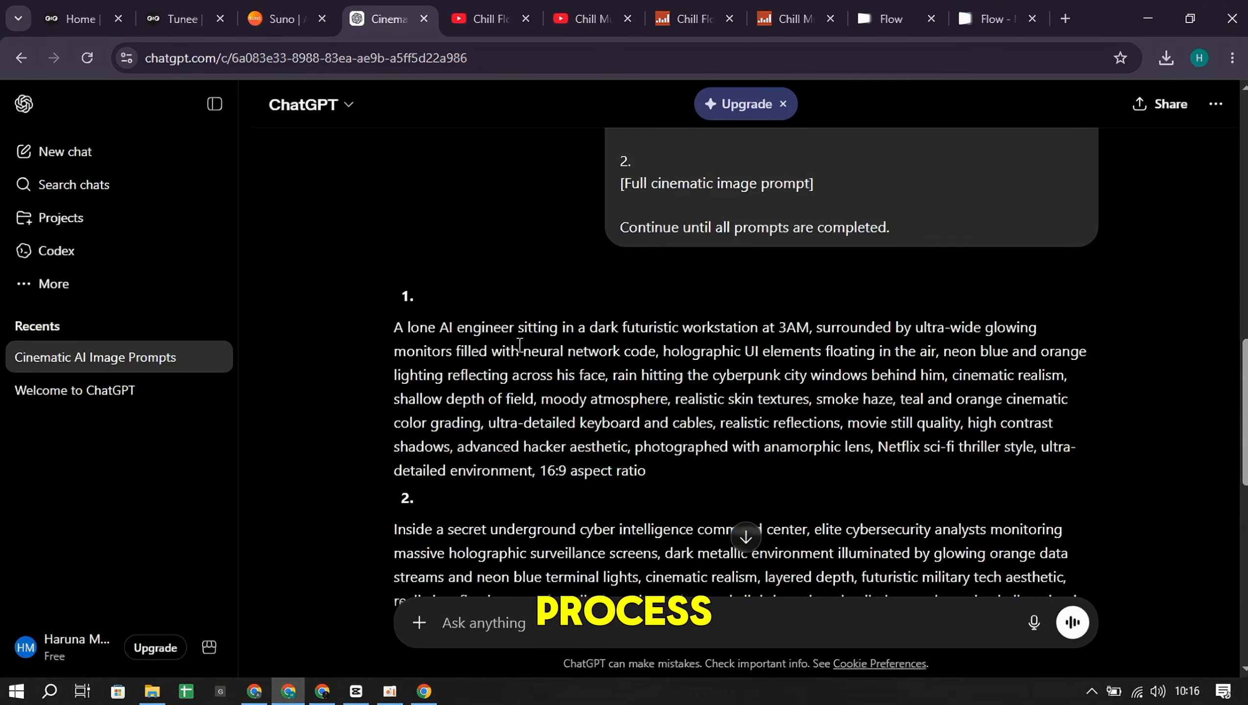
scroll(518, 351, "down", 6)
scroll(518, 350, "down", 5)
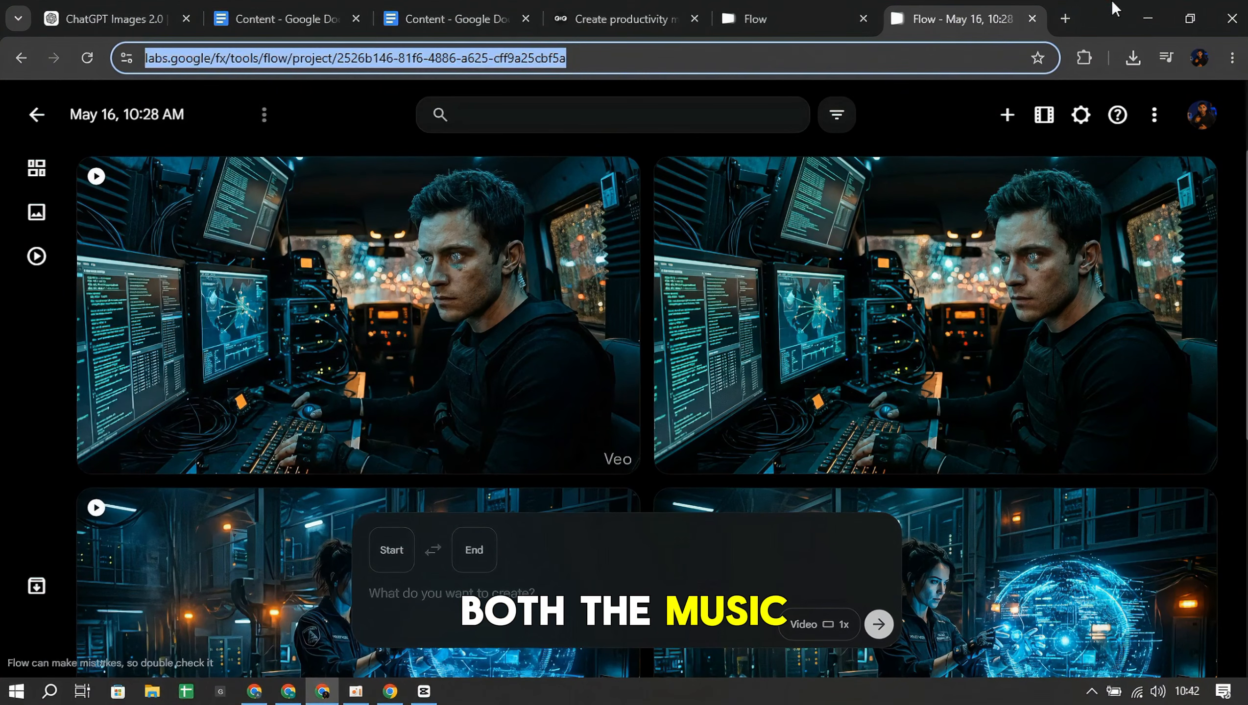
Switch to CapCut and create a new project
left_click(513, 102)
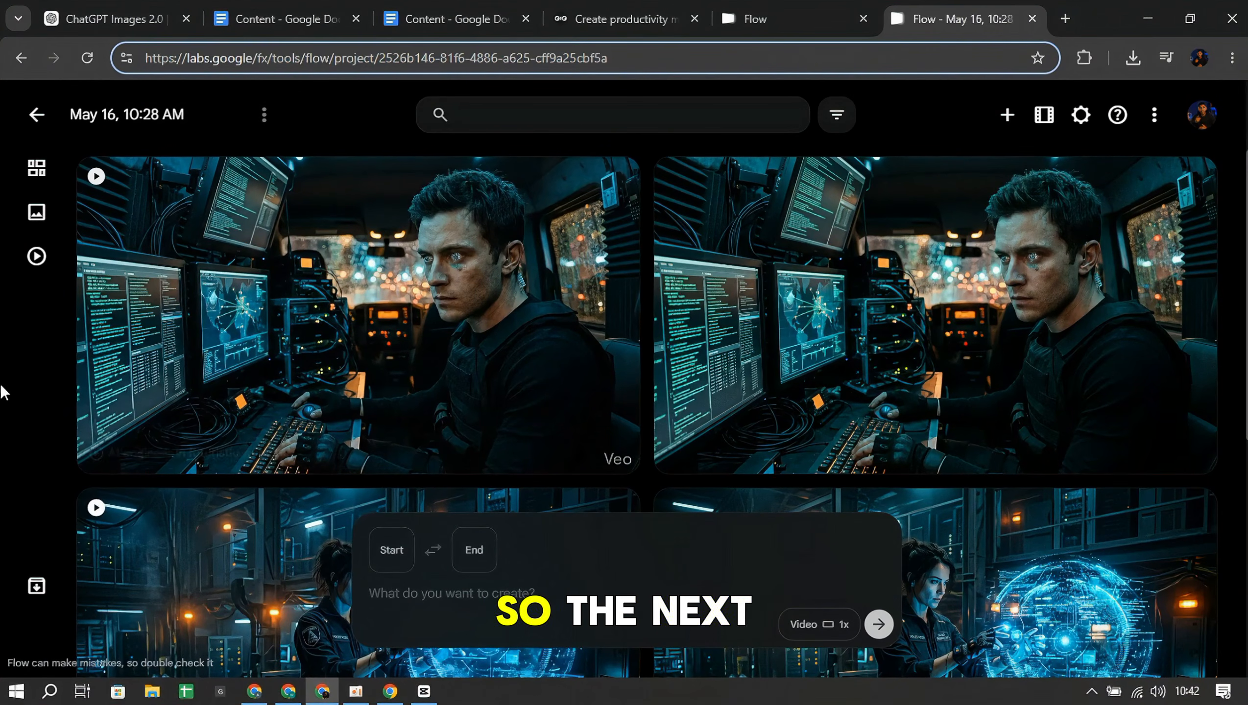
mouse_move(165, 246)
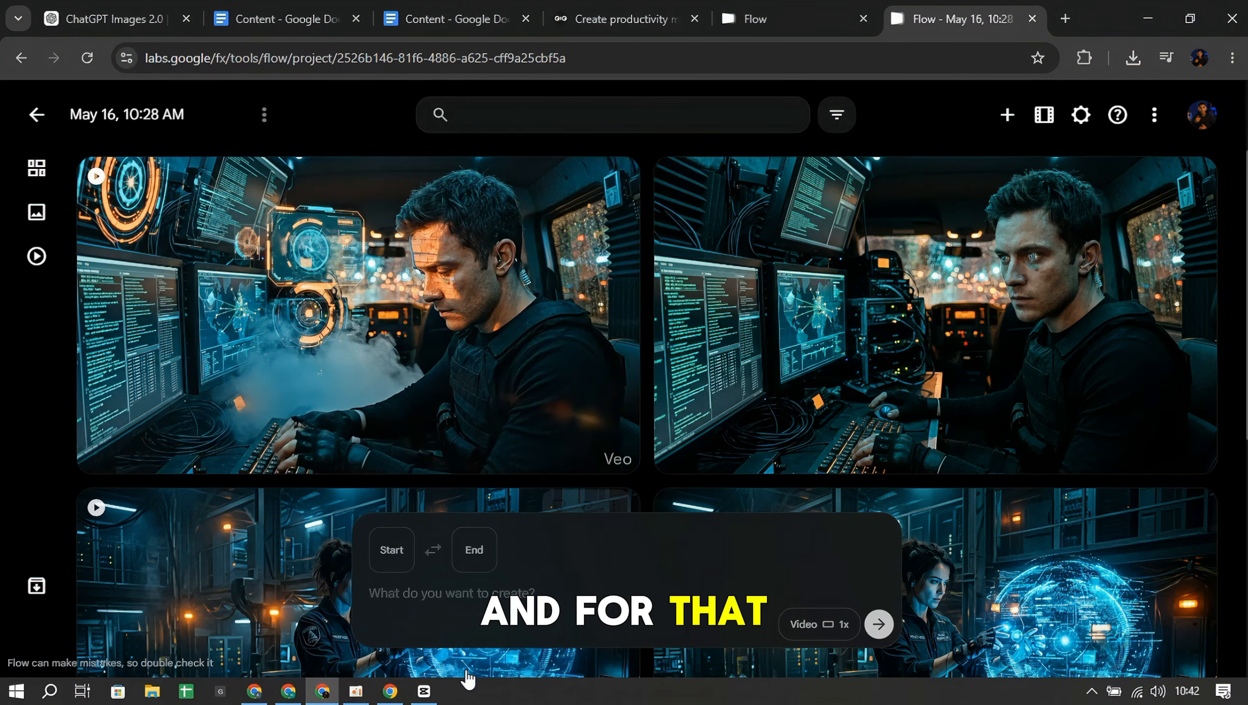
left_click(423, 693)
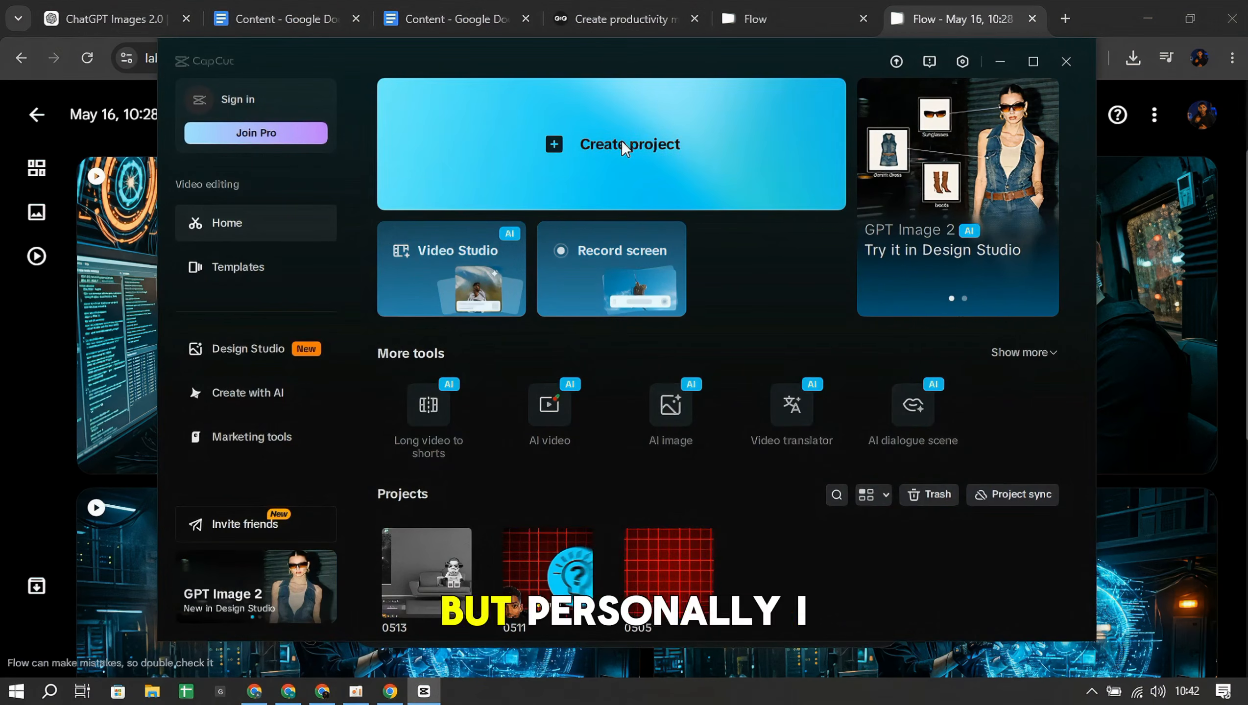
key("alt+F4")
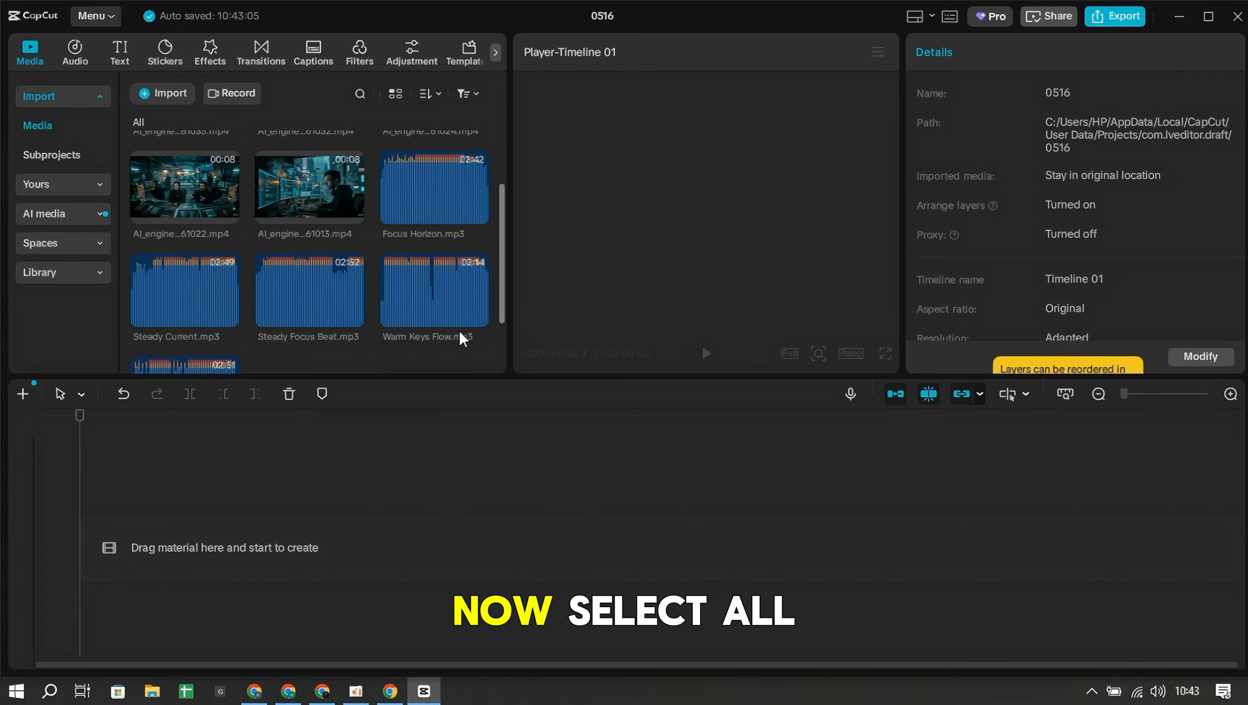
Place the Steady Current, Steady Focus Beat, Warm Keys Flow and Calm Focus Flow (1) tracks end to end on the timeline
scroll(459, 354, "down", 2)
left_click_drag(460, 348, 145, 549)
left_click(543, 535)
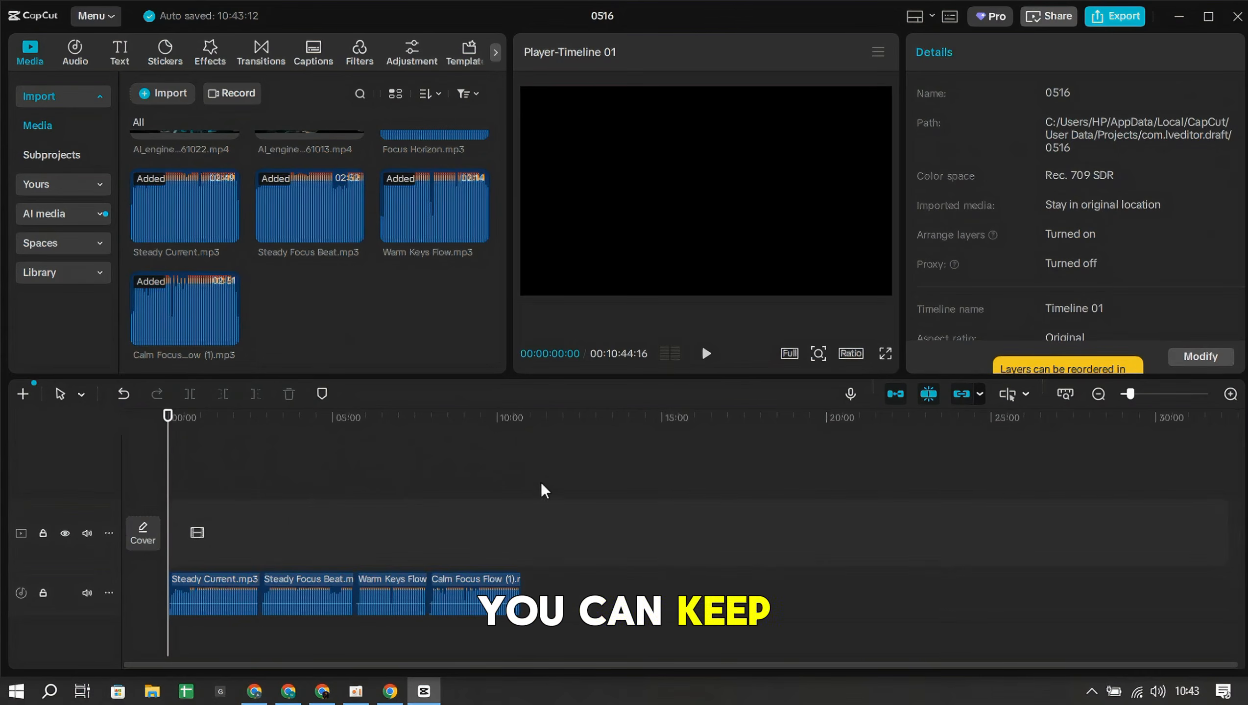
Try adding Focus Horizon.mp3 to the timeline after the other music tracks
scroll(398, 281, "up", 3)
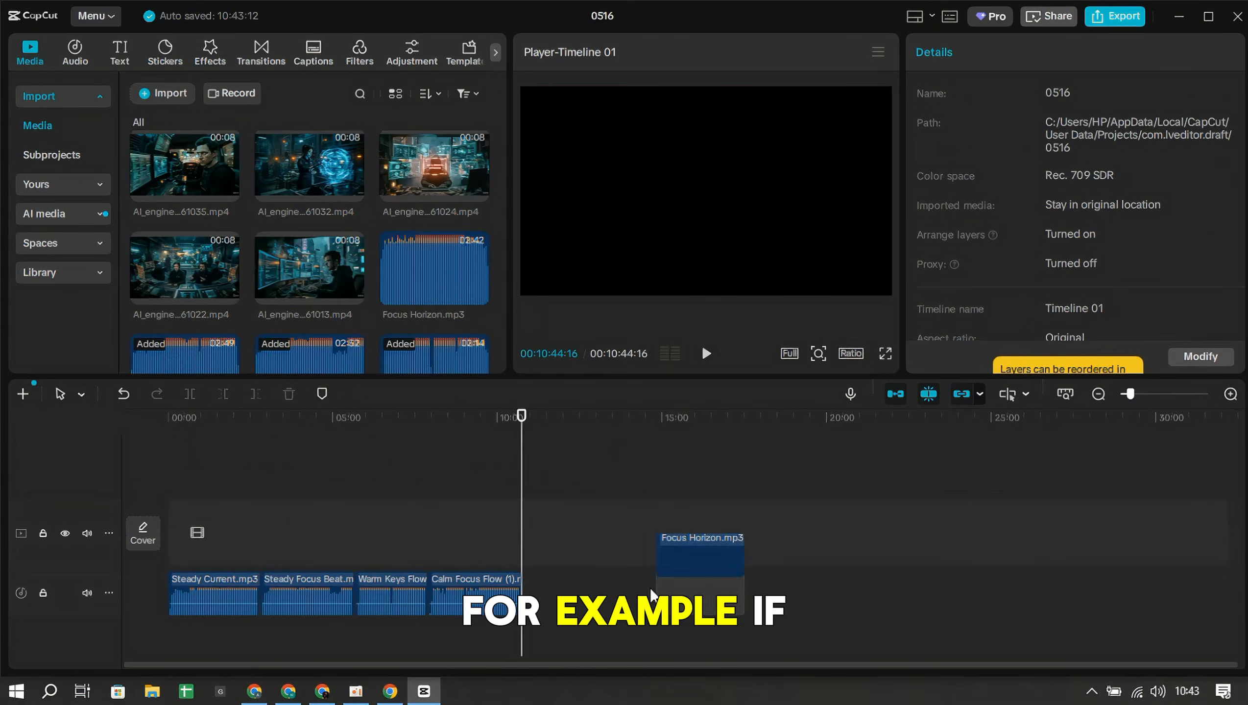
left_click_drag(650, 592, 631, 623)
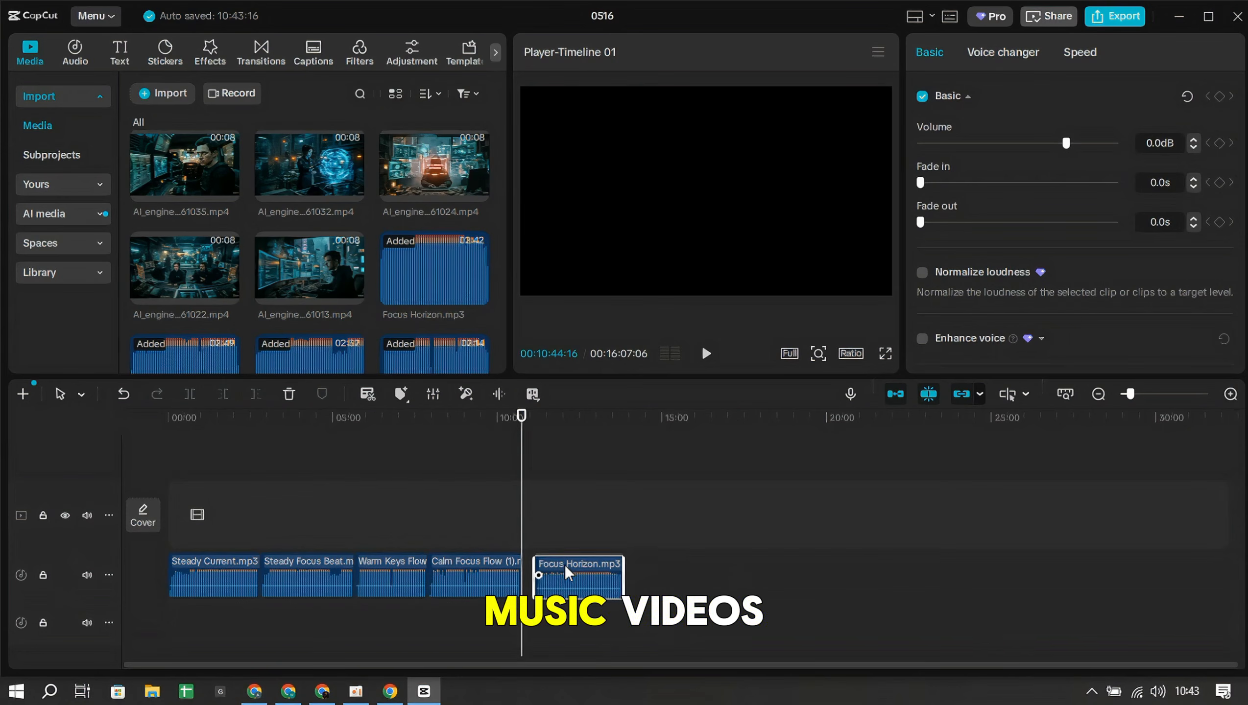
key("ctrl+z")
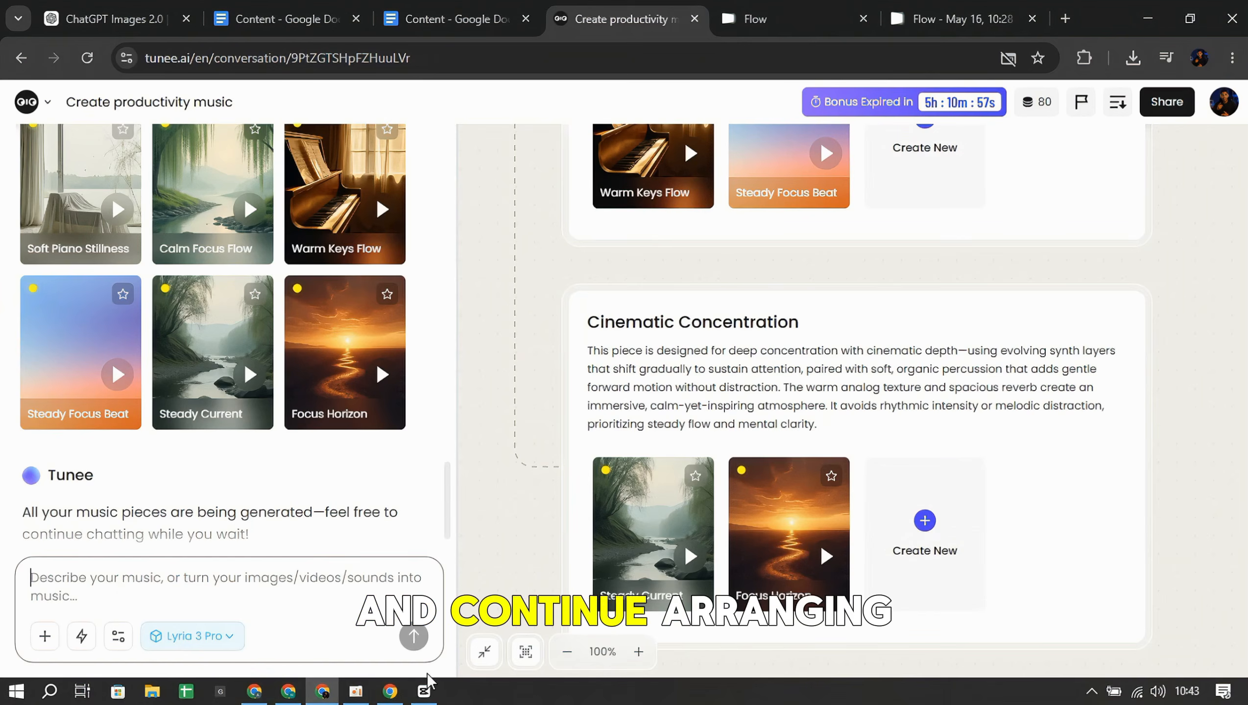
Return to CapCut and play the assembled music video from the start of the timeline
left_click(418, 699)
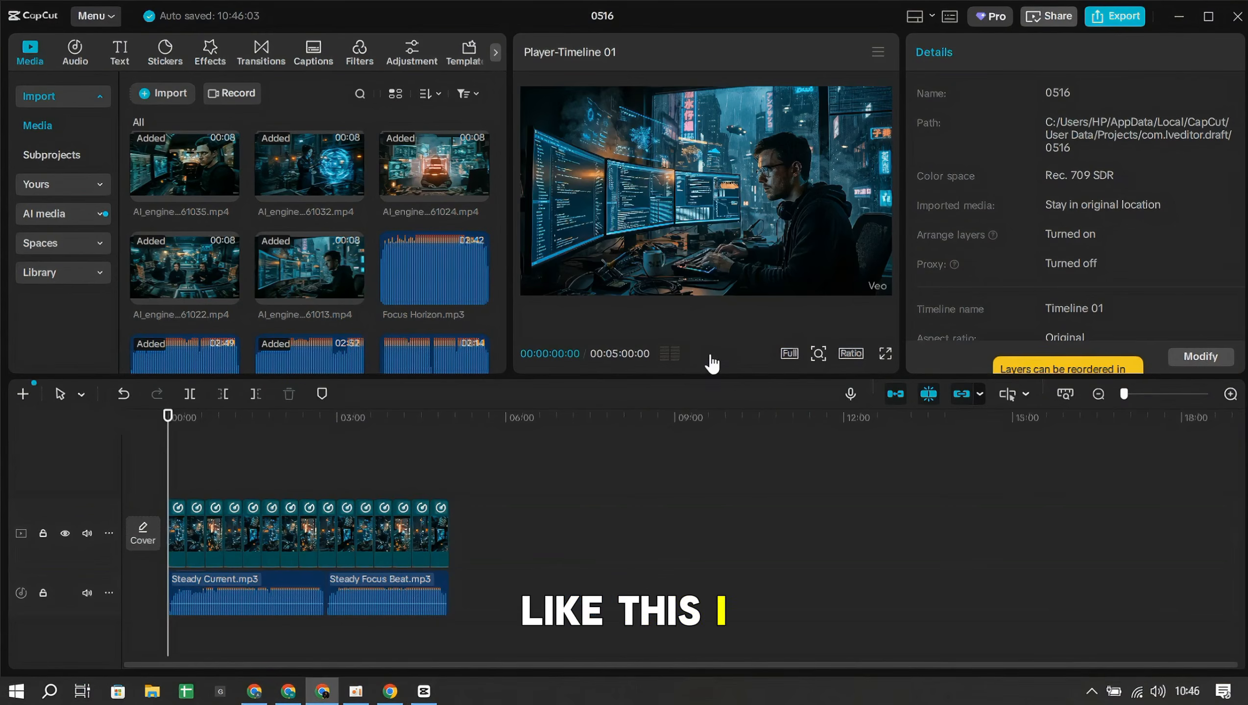
left_click(706, 354)
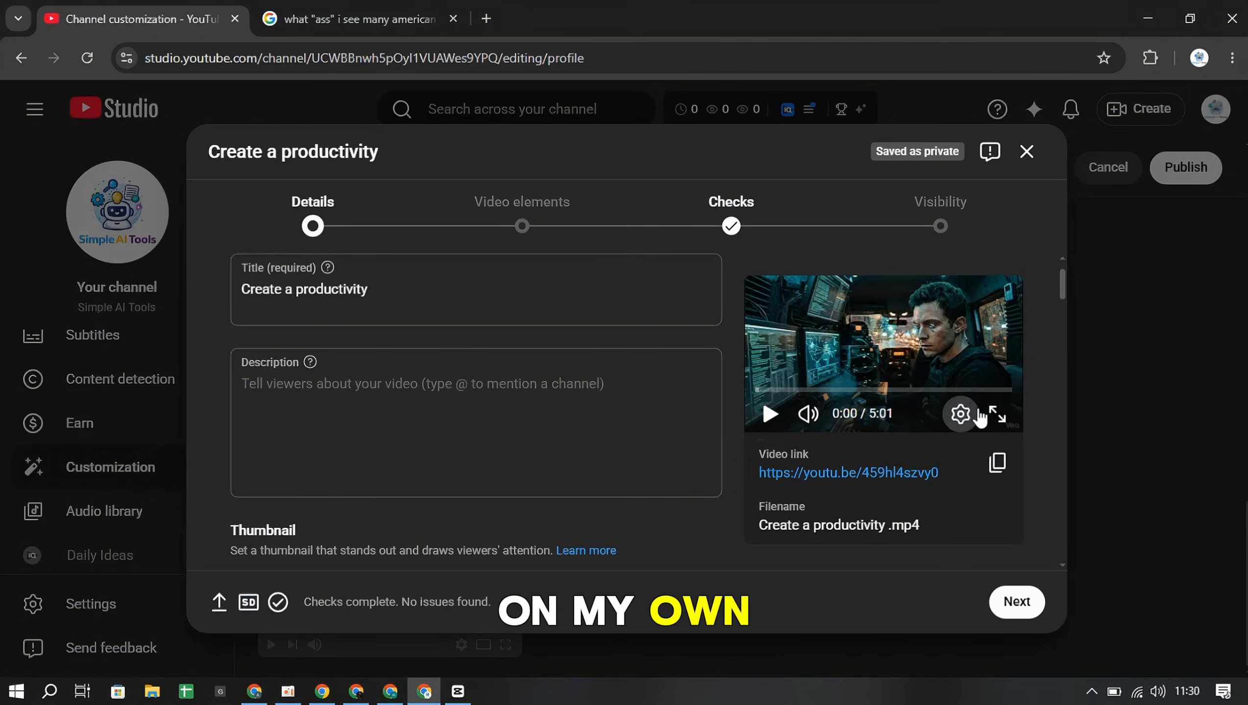
In YouTube Studio, review the "Create a productivity" upload's preview and copyright check, and continue to its visibility options
left_click(997, 413)
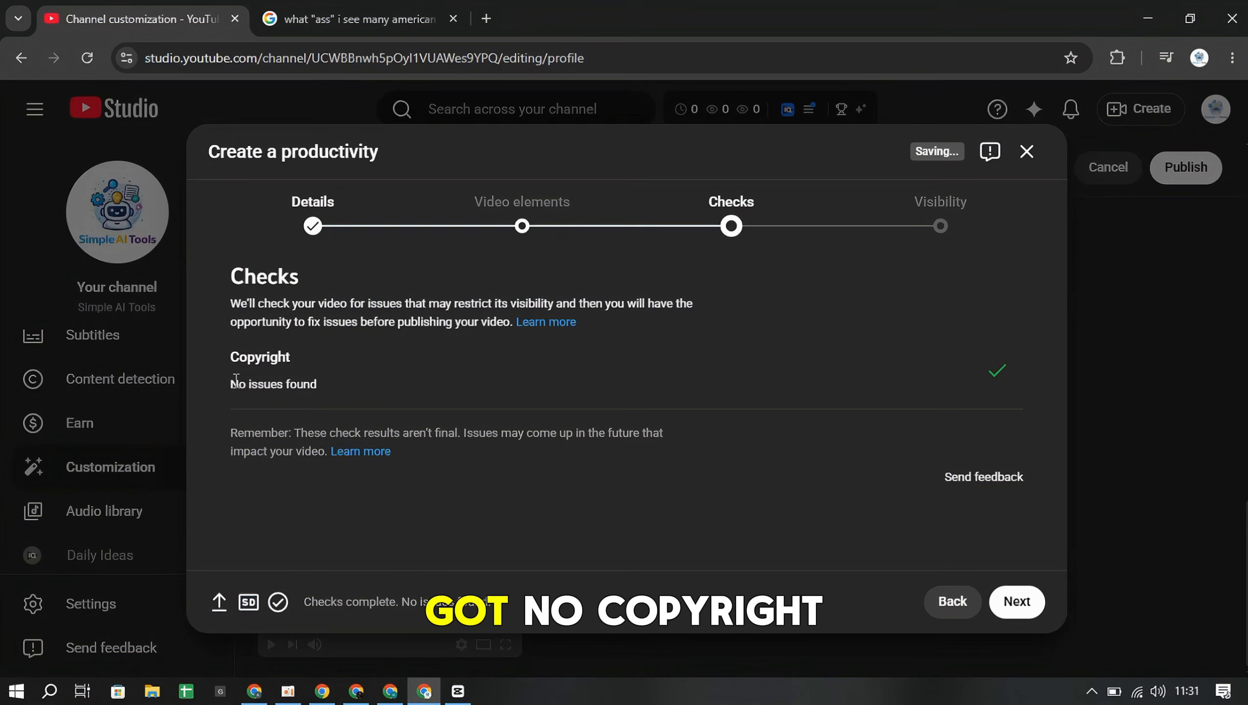
left_click_drag(232, 384, 337, 388)
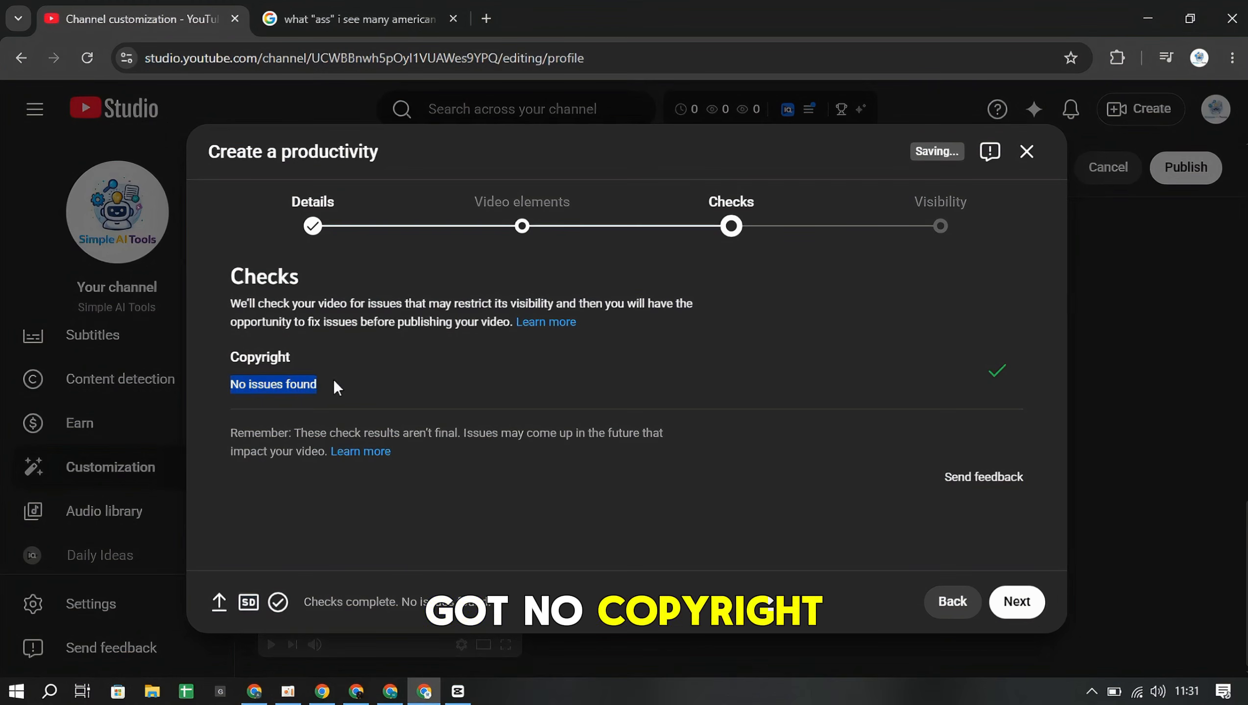
left_click_drag(232, 385, 325, 374)
left_click(242, 385)
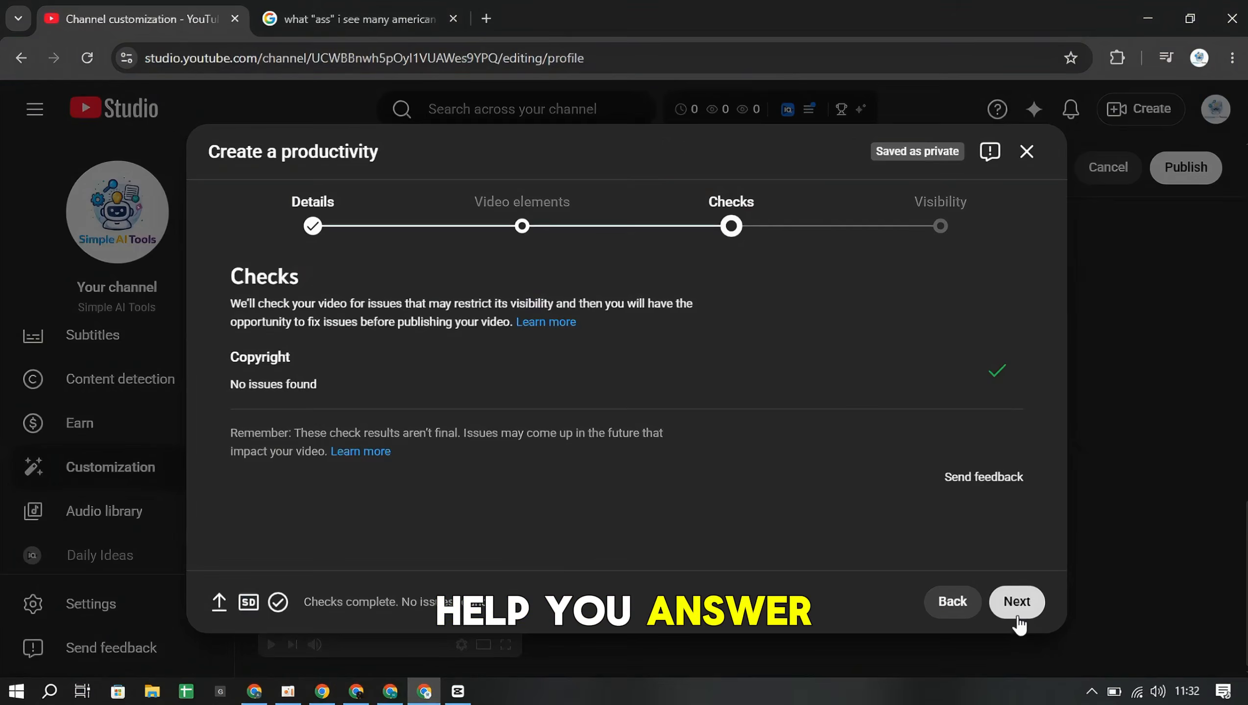
left_click(1016, 614)
scroll(554, 407, "down", 4)
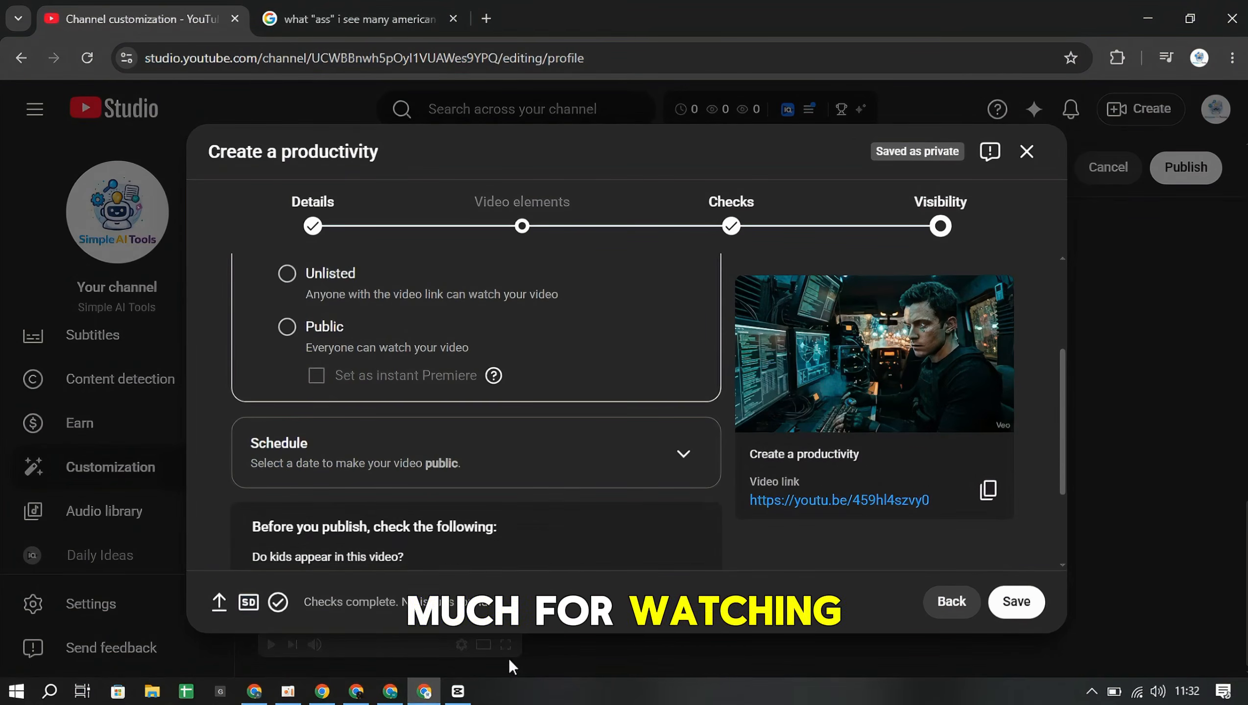